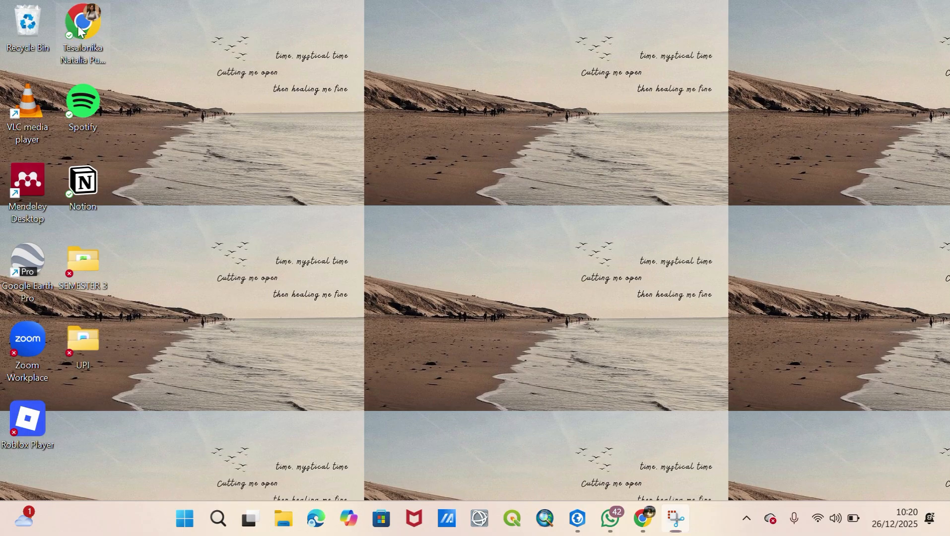
# Launch Google Chrome from the desktop and maximize its window
pyautogui.click(93, 33)
pyautogui.doubleClick(94, 34)
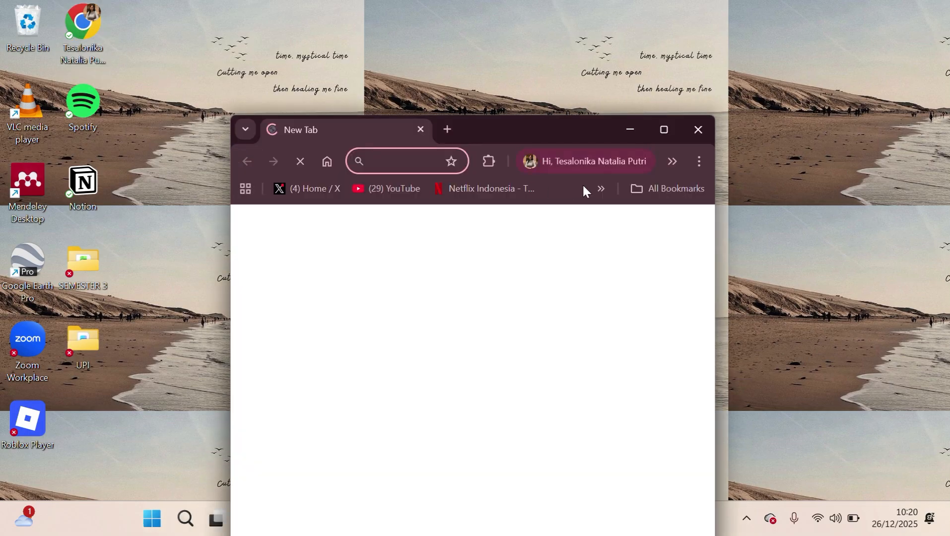
pyautogui.click(666, 133)
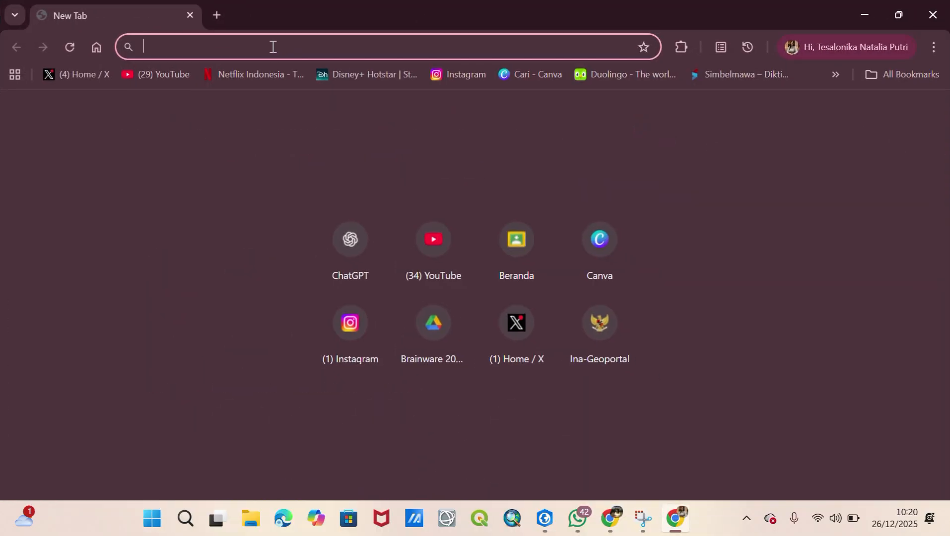
# Search the web for "ina geoportal" and open the Ina-Geoportal - Indonesia site from the results
pyautogui.write('in')
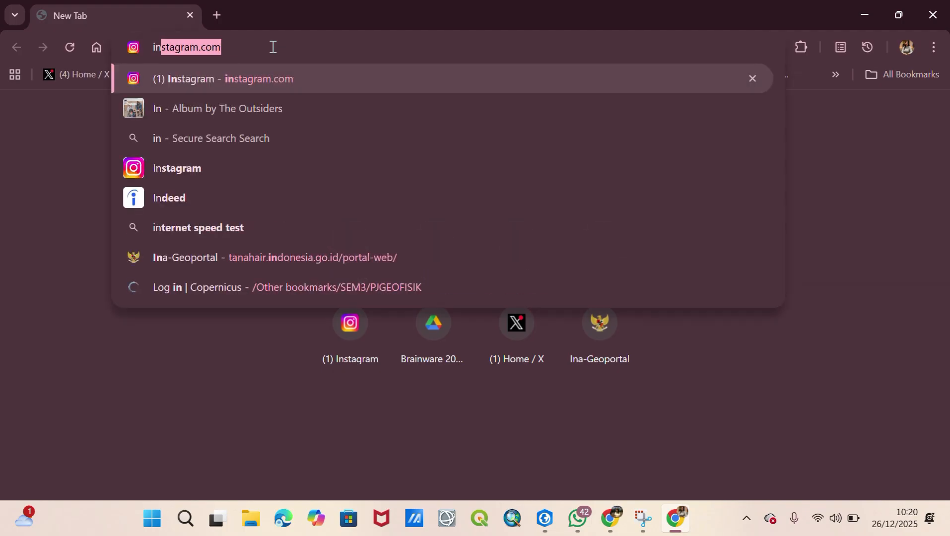
pyautogui.write('age')
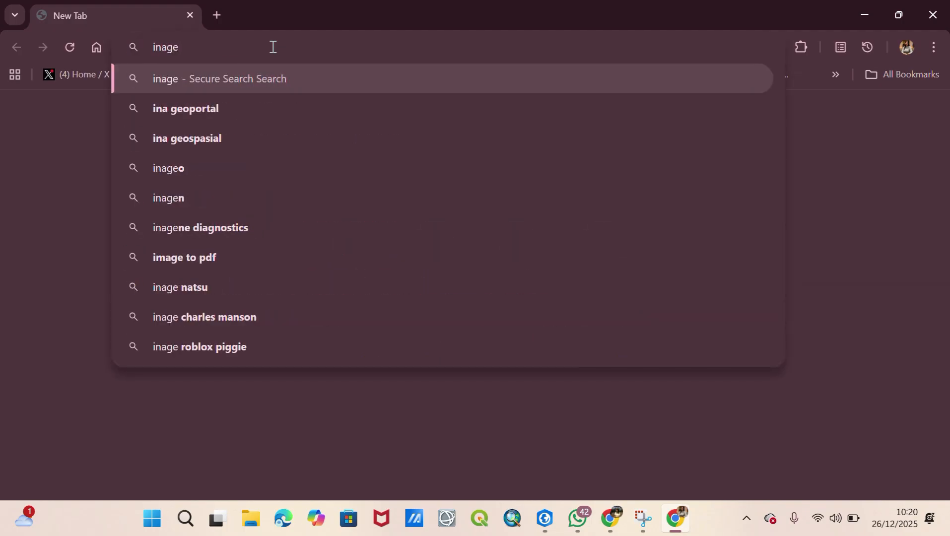
pyautogui.click(280, 105)
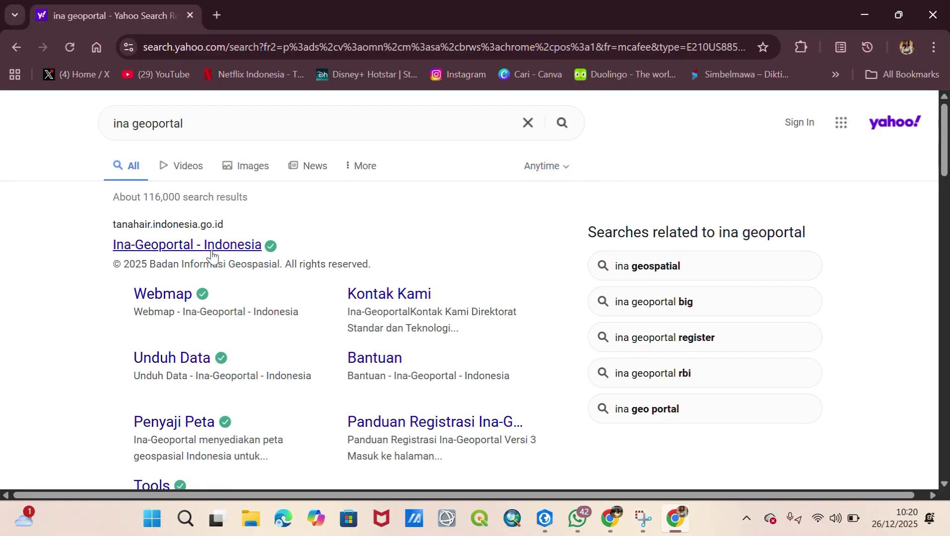
pyautogui.click(205, 254)
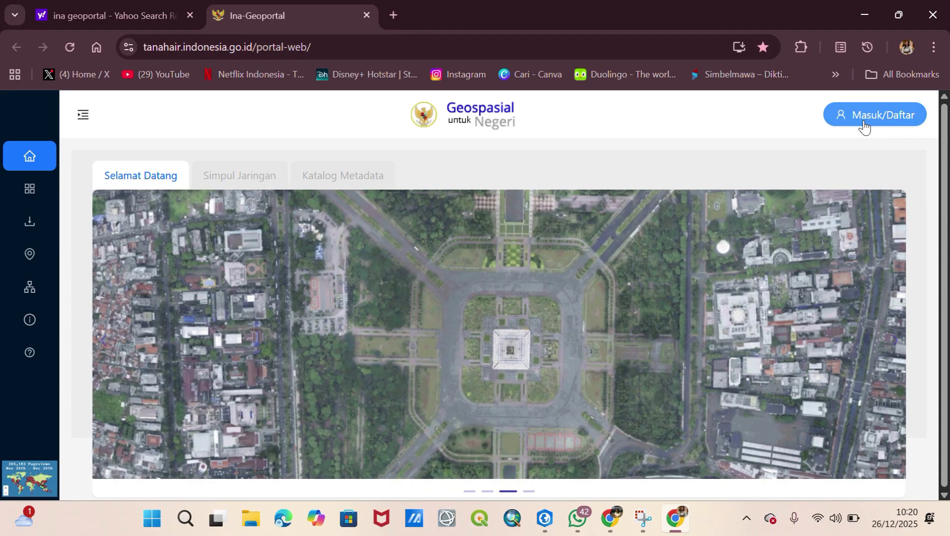
# Log in to Ina-Geoportal with the saved account e-mail and the pasted account password
pyautogui.click(864, 126)
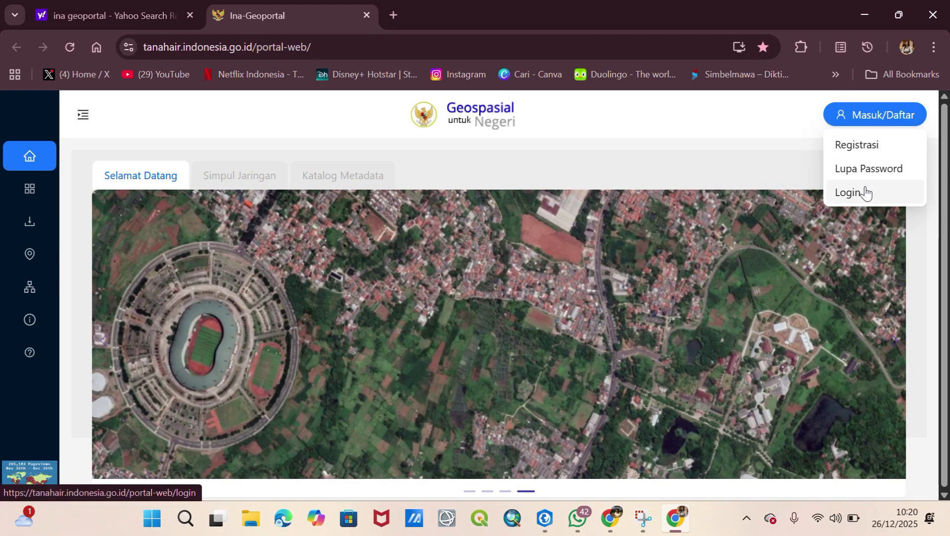
pyautogui.click(864, 192)
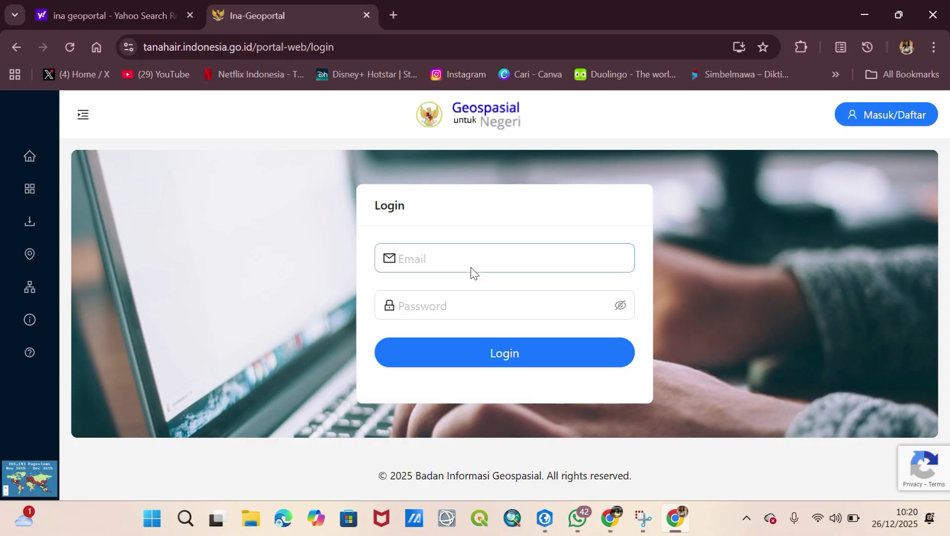
pyautogui.click(471, 263)
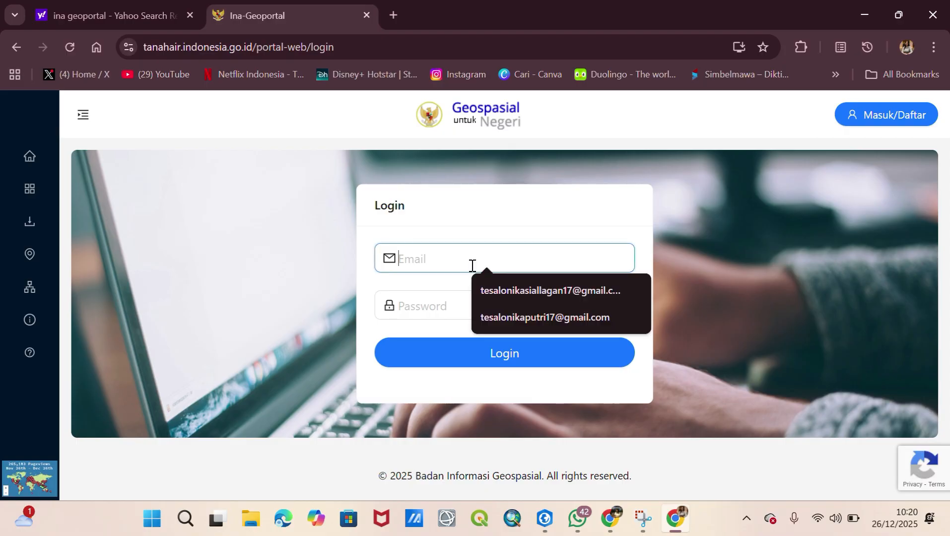
pyautogui.click(518, 292)
pyautogui.click(474, 309)
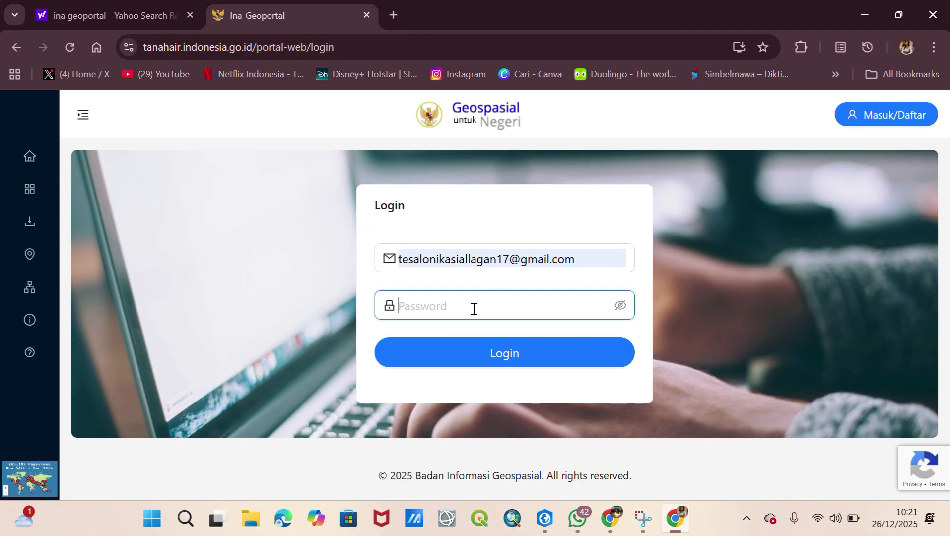
pyautogui.hotkey('ctrl', 'v')
pyautogui.press('Return')
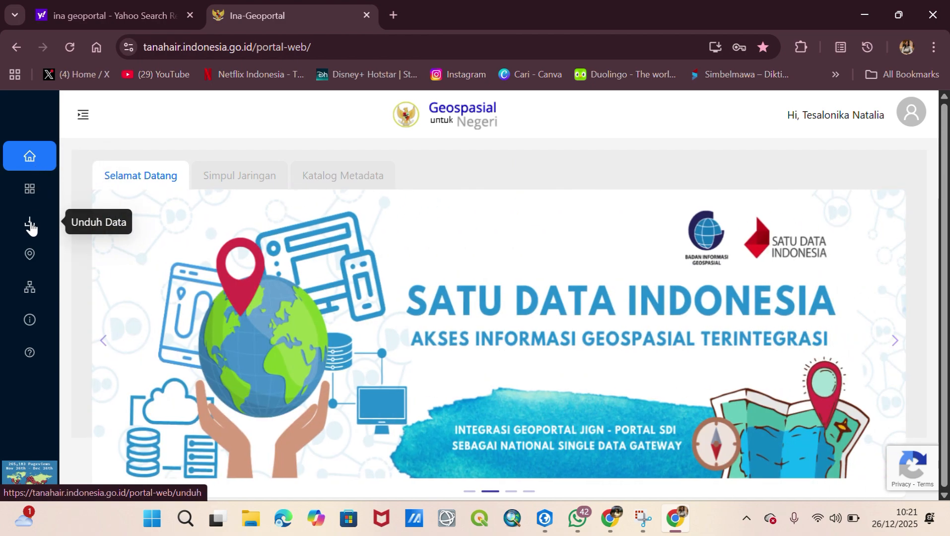
# Go to the Unduh Data page and open the download map for Data RBI per Wilayah
pyautogui.click(30, 222)
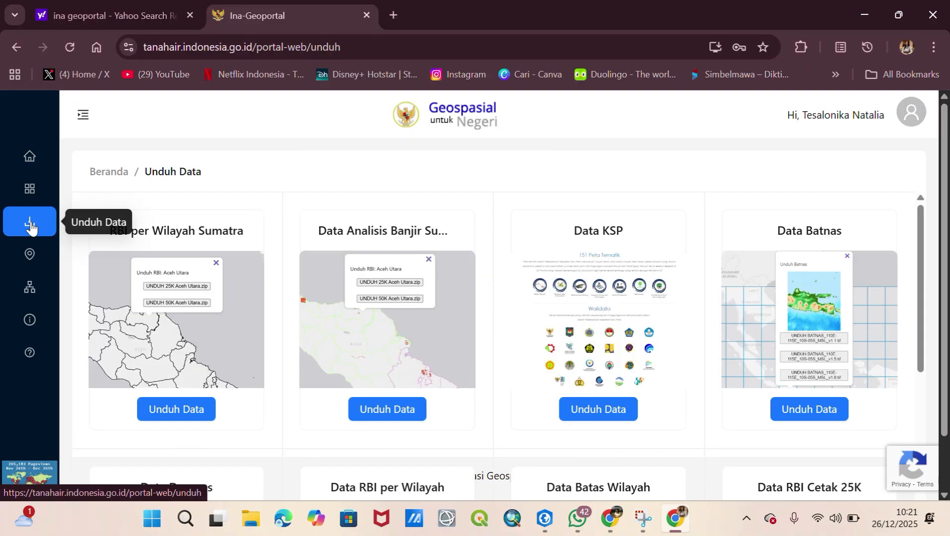
pyautogui.scroll(-5, 438, 283)
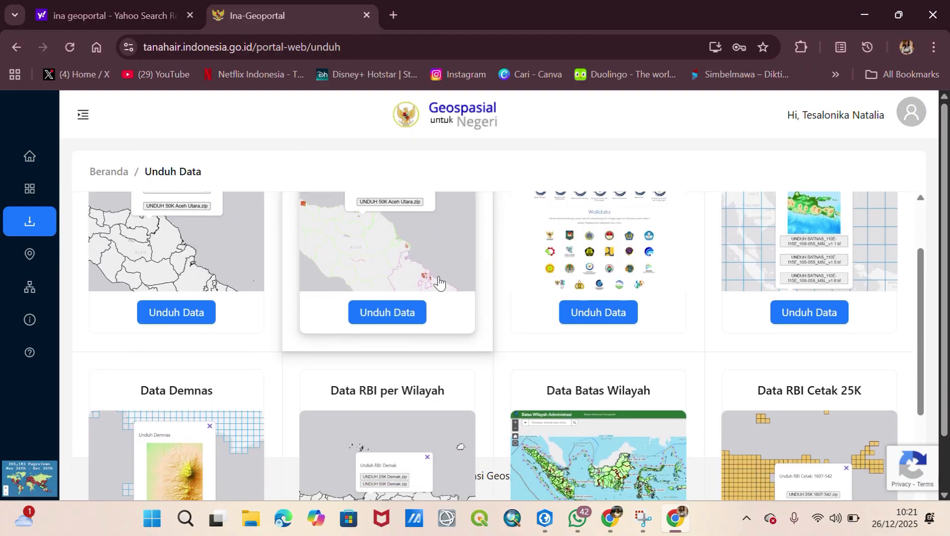
pyautogui.scroll(-2, 439, 283)
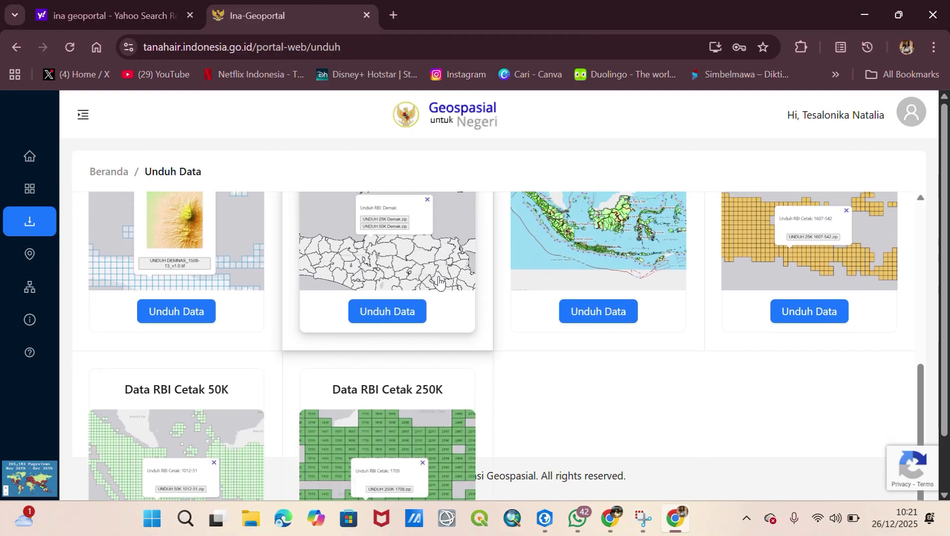
pyautogui.scroll(7, 438, 283)
pyautogui.scroll(-5, 439, 283)
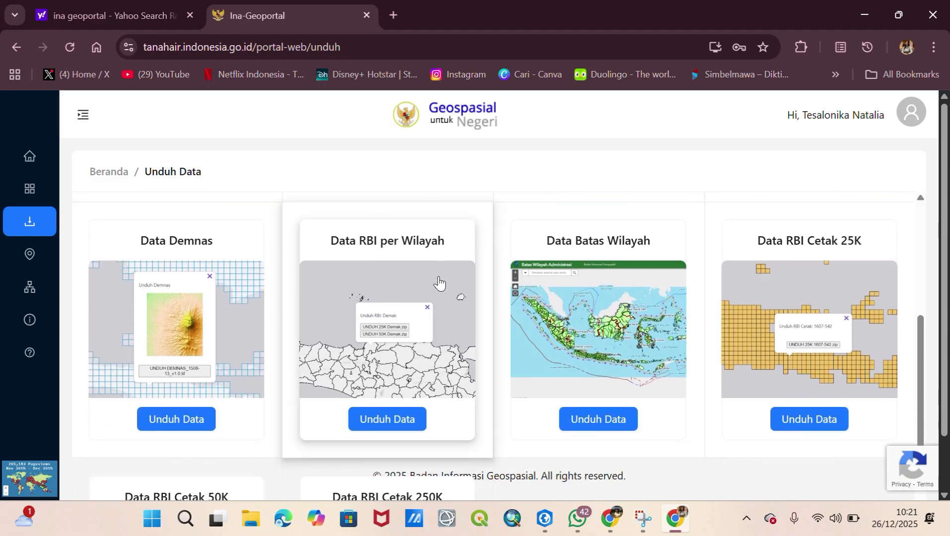
pyautogui.scroll(-3, 439, 283)
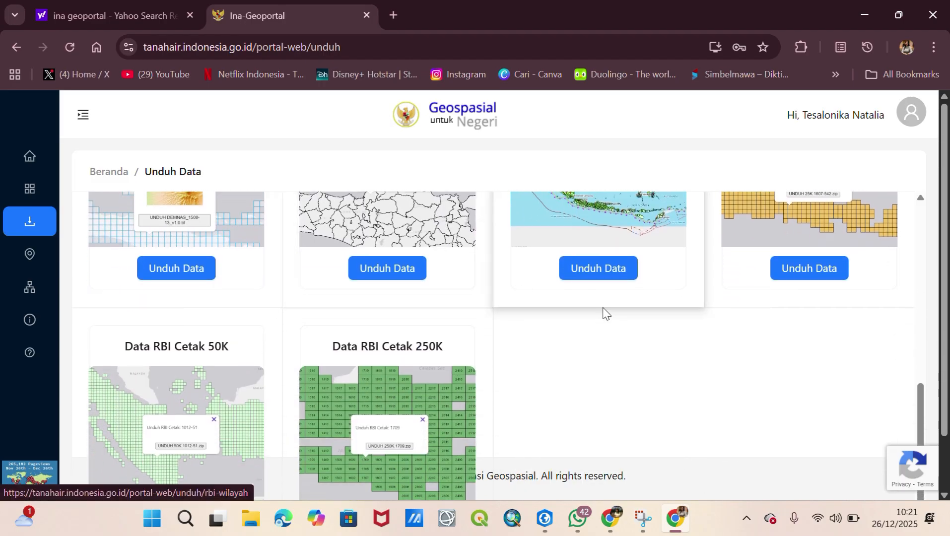
pyautogui.scroll(2, 655, 331)
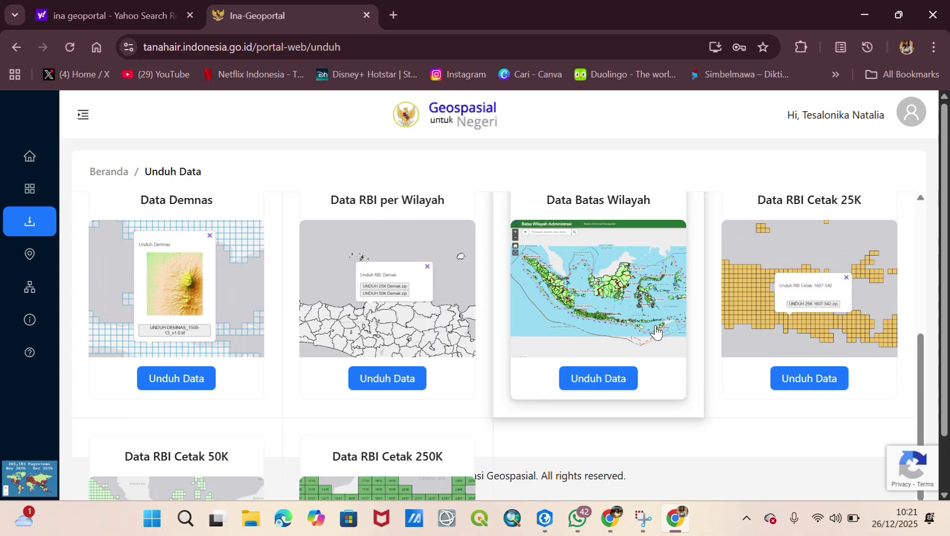
pyautogui.scroll(1, 655, 331)
pyautogui.scroll(-1, 655, 330)
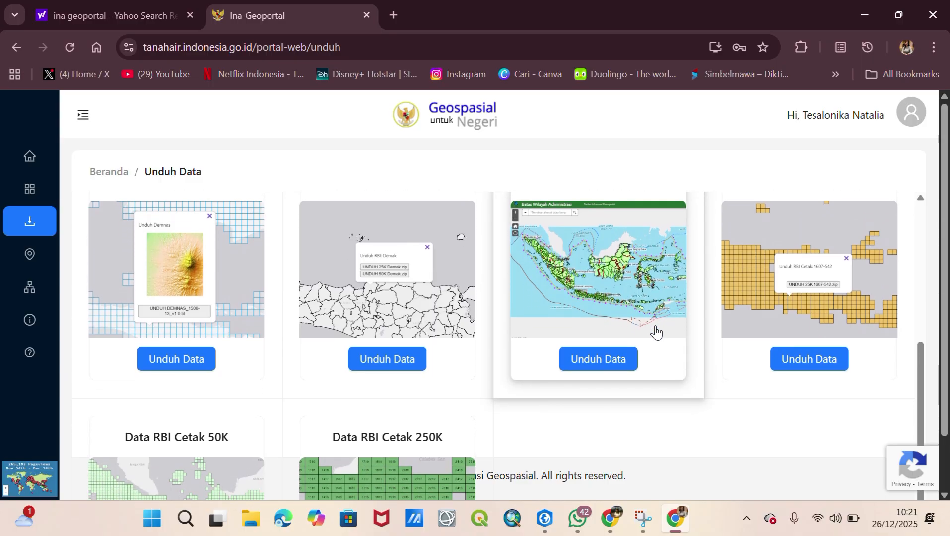
pyautogui.scroll(1, 391, 365)
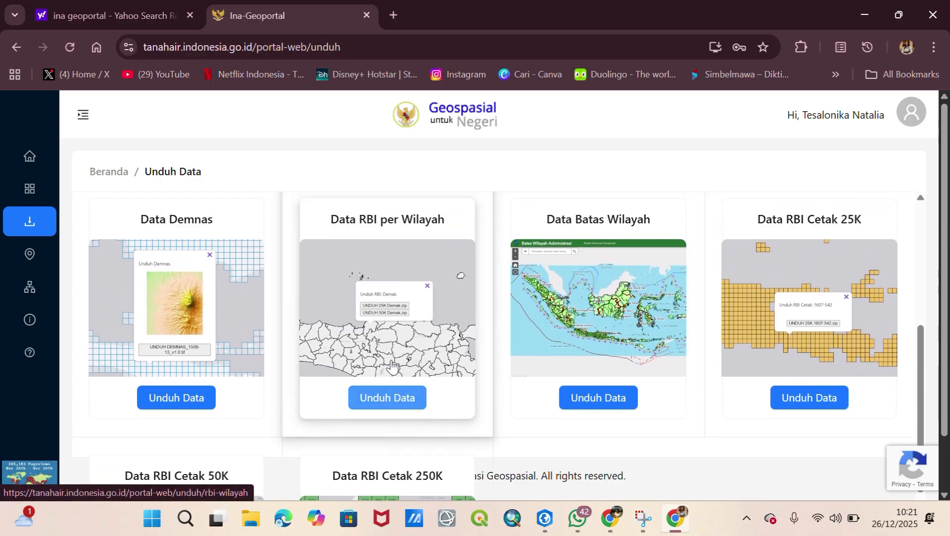
pyautogui.click(389, 399)
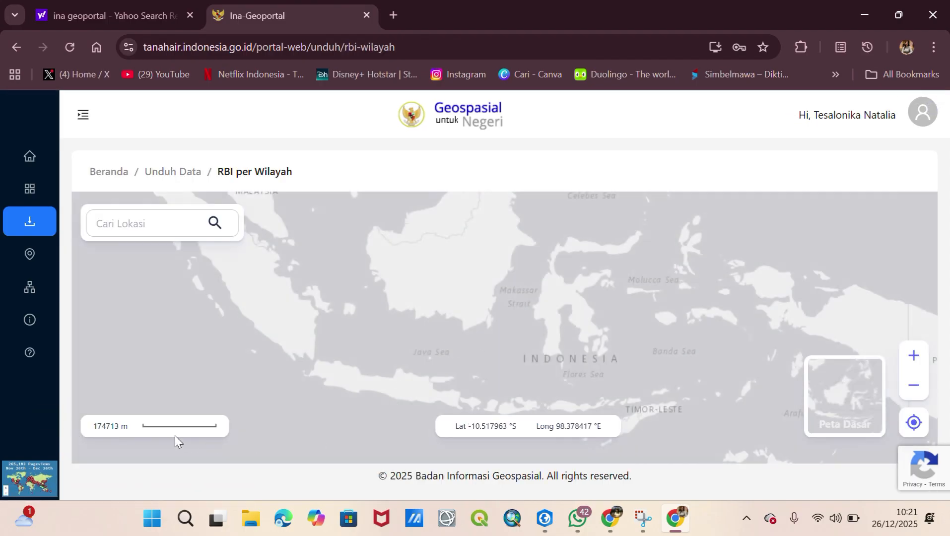
# Search the map for "kabupaten bantul" and go to the Bantul Regency result
pyautogui.click(162, 217)
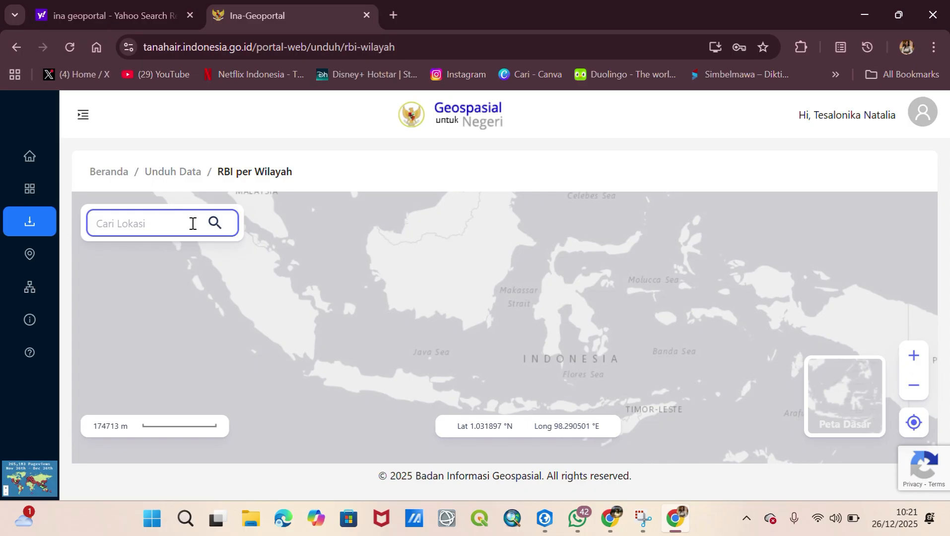
pyautogui.write('kabupat')
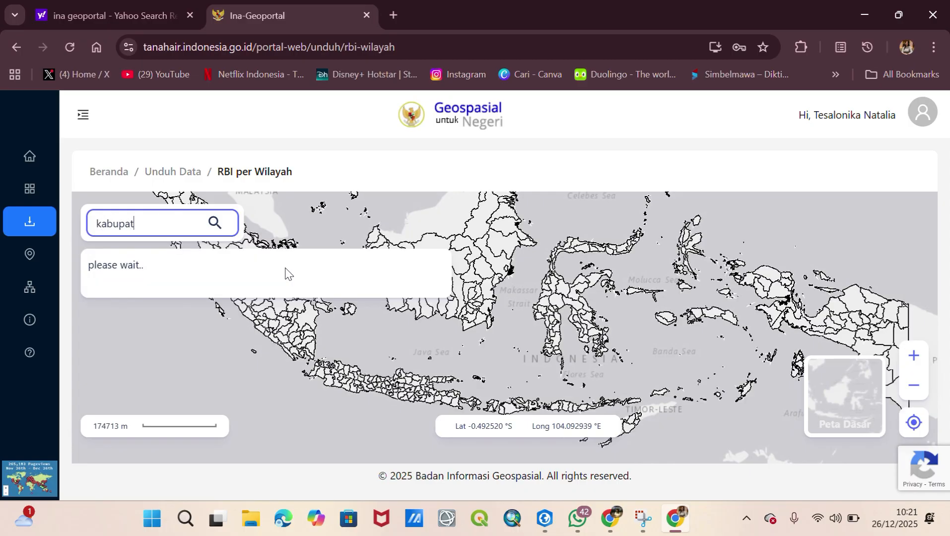
pyautogui.write('en bantul')
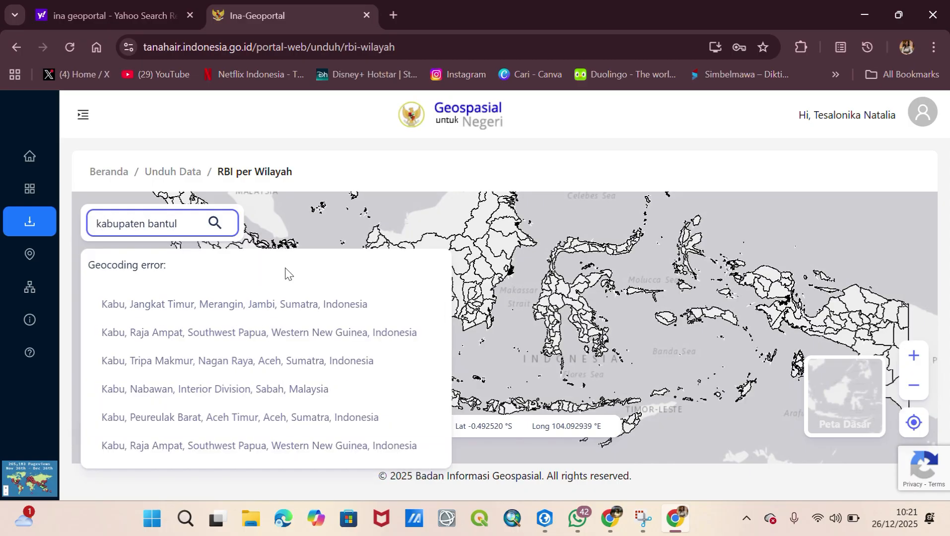
pyautogui.click(223, 280)
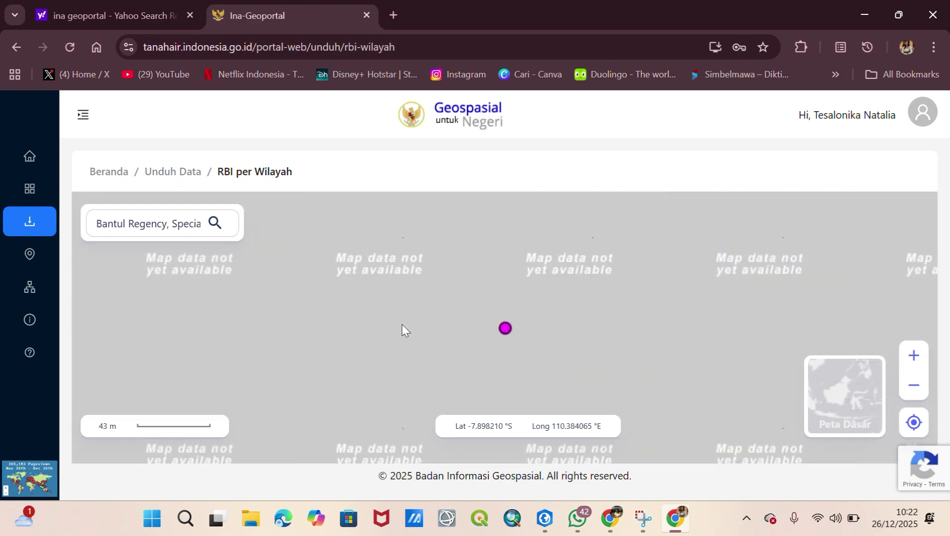
# Open the download options at the Bantul location marker and download the 25K Bantul.zip data
pyautogui.scroll(-2, 402, 326)
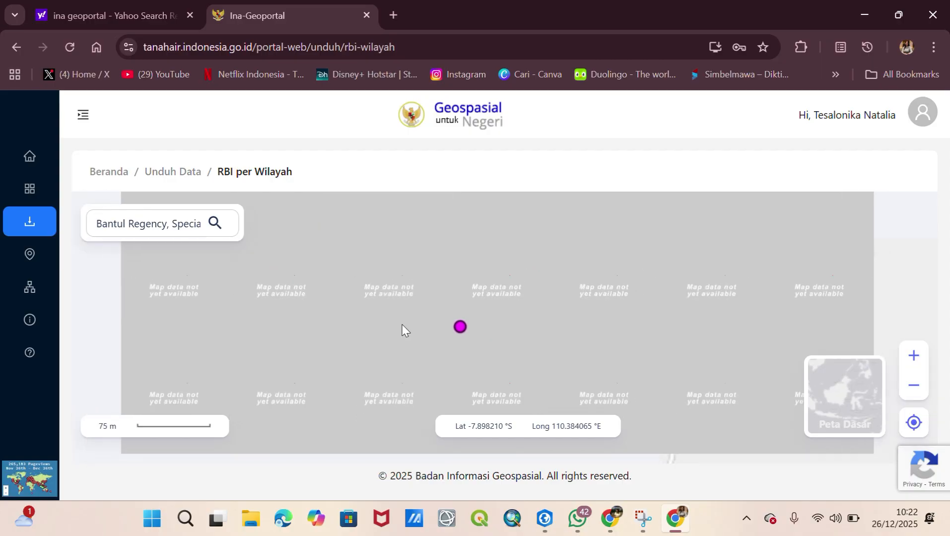
pyautogui.scroll(-2, 402, 326)
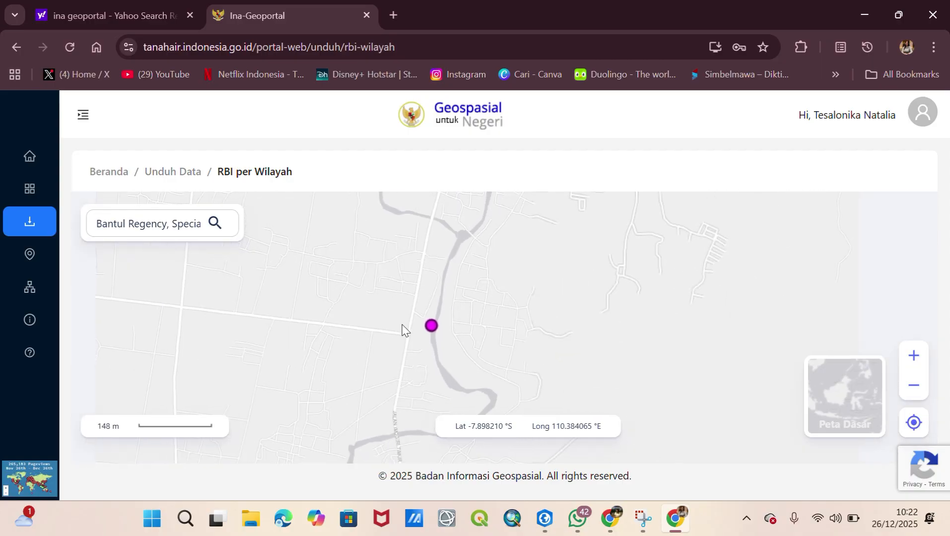
pyautogui.scroll(-1, 402, 325)
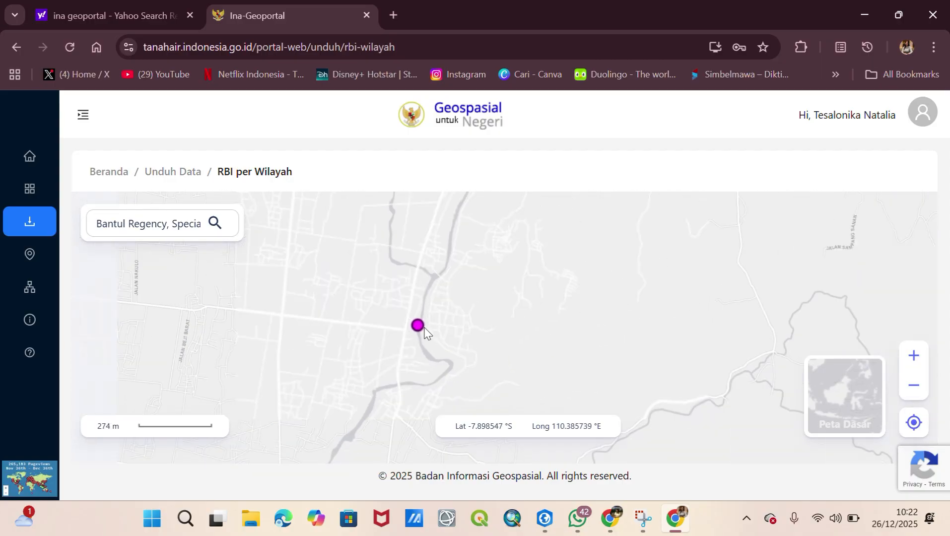
pyautogui.click(421, 327)
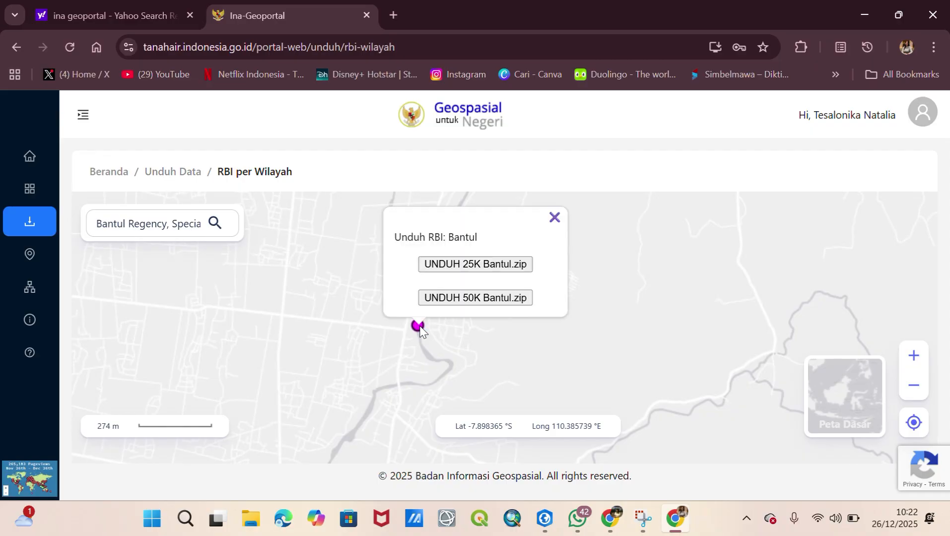
pyautogui.click(465, 269)
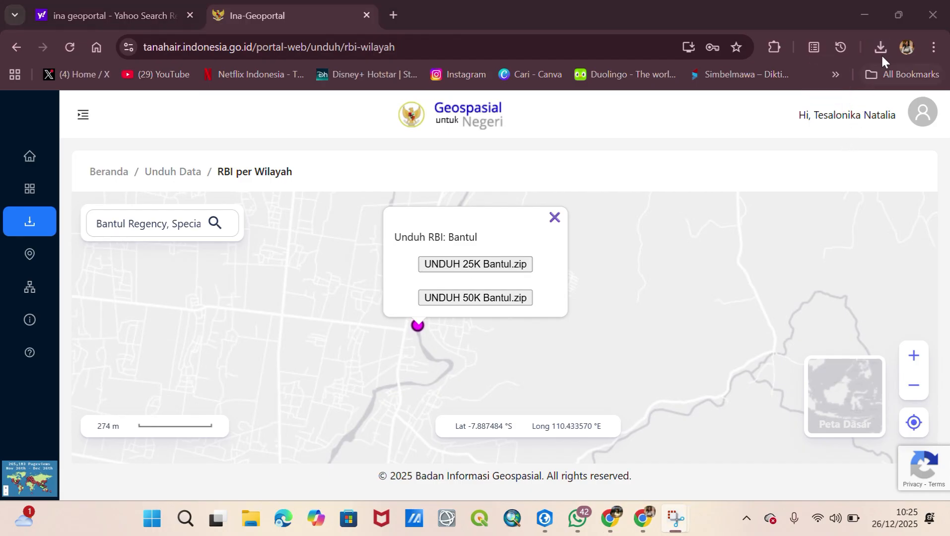
# Open the downloaded Bantul.zip, examine the contents of its KABUPATEN BANTUL folder, and minimize the file window
pyautogui.click(880, 48)
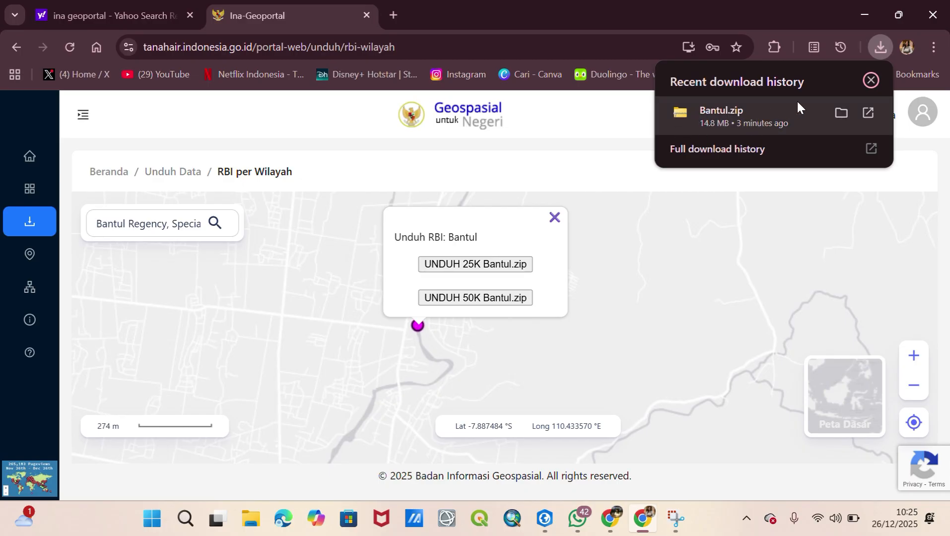
pyautogui.click(868, 113)
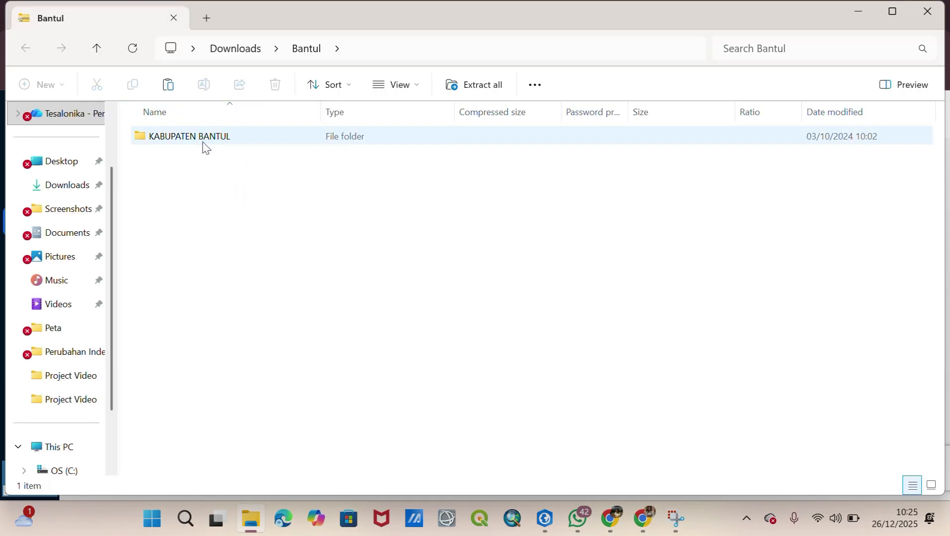
pyautogui.doubleClick(203, 142)
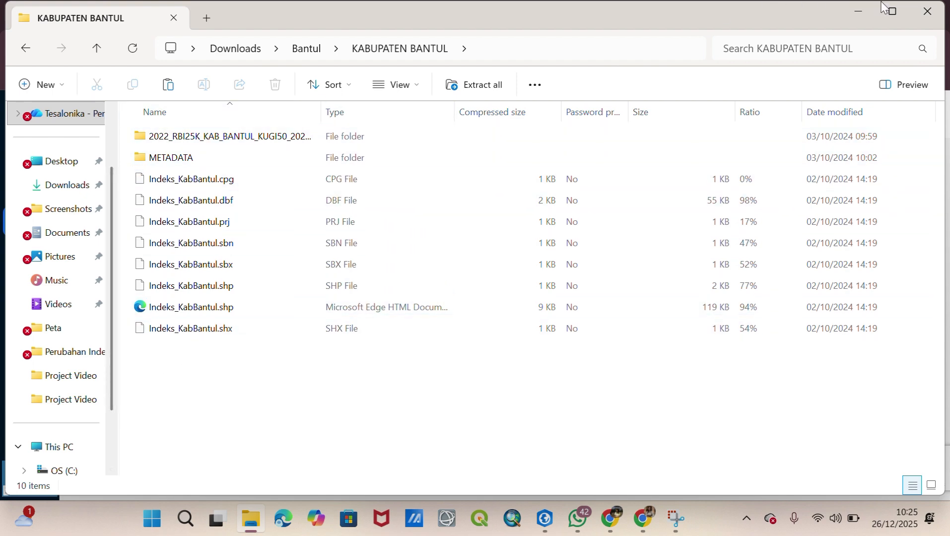
pyautogui.click(861, 15)
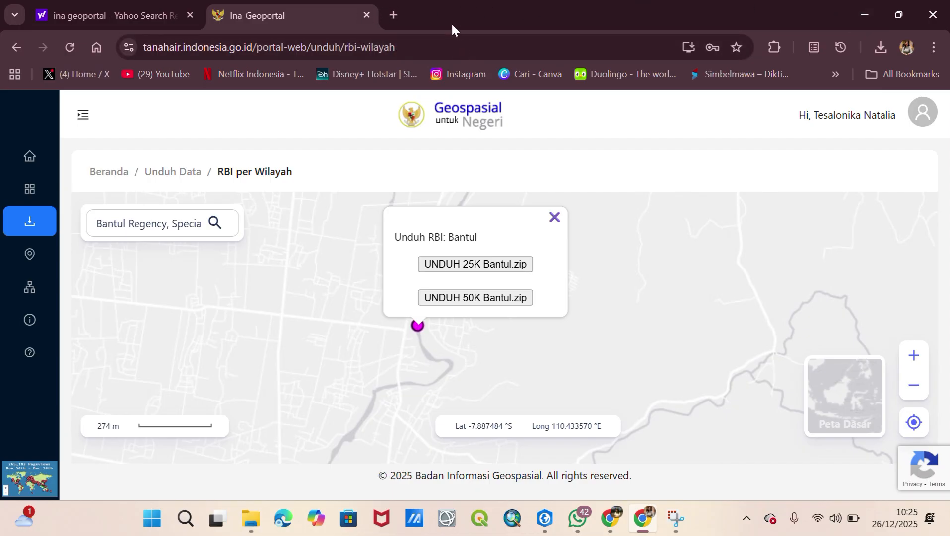
# Return to the Yahoo search page and search for "shp wilayah kabupaten bantul"
pyautogui.click(506, 27)
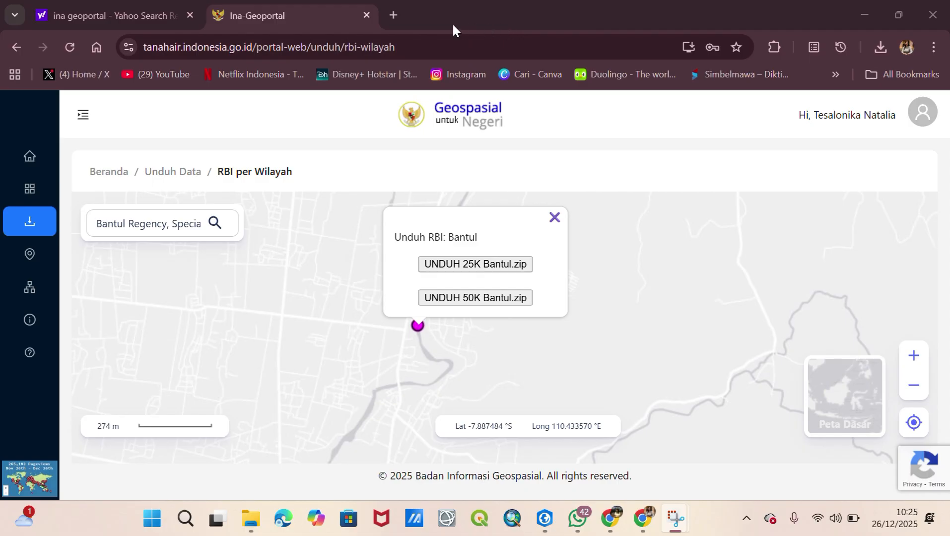
pyautogui.click(139, 7)
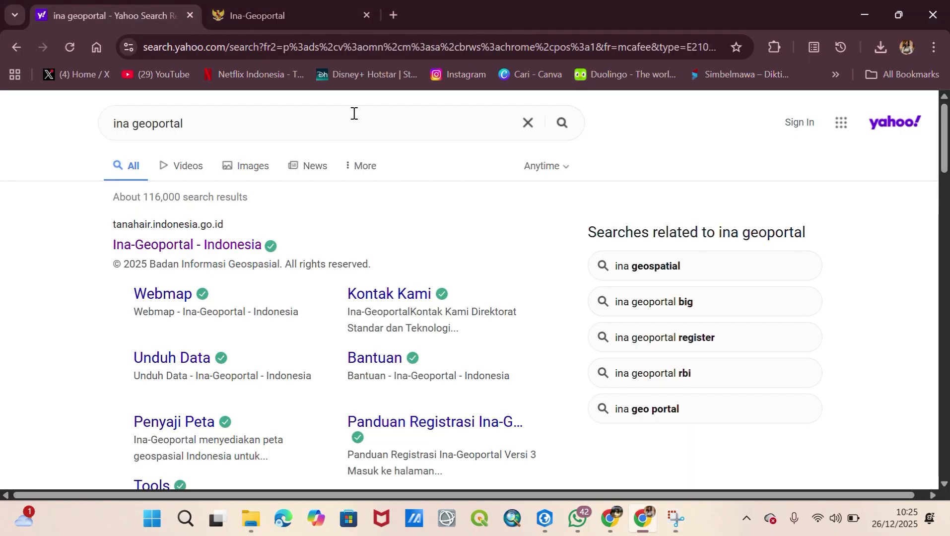
pyautogui.click(528, 123)
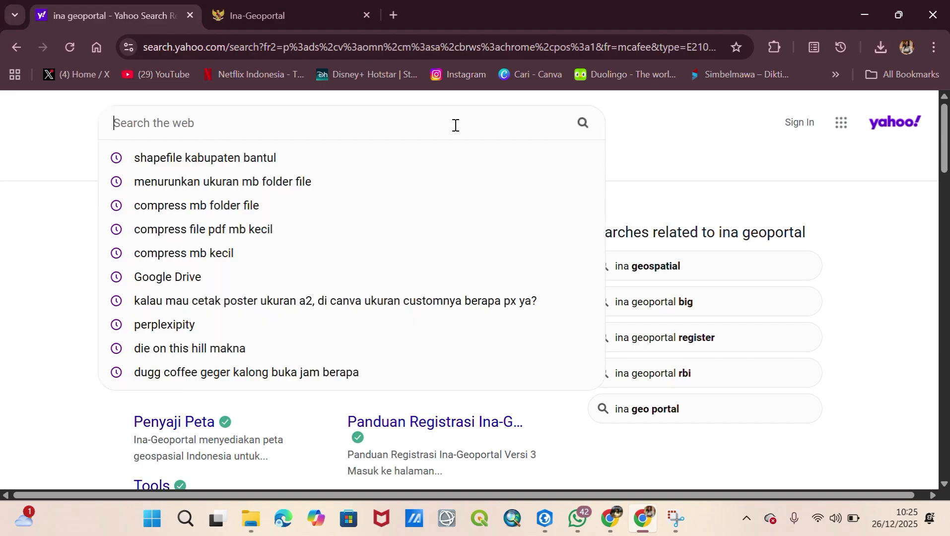
pyautogui.write('sh')
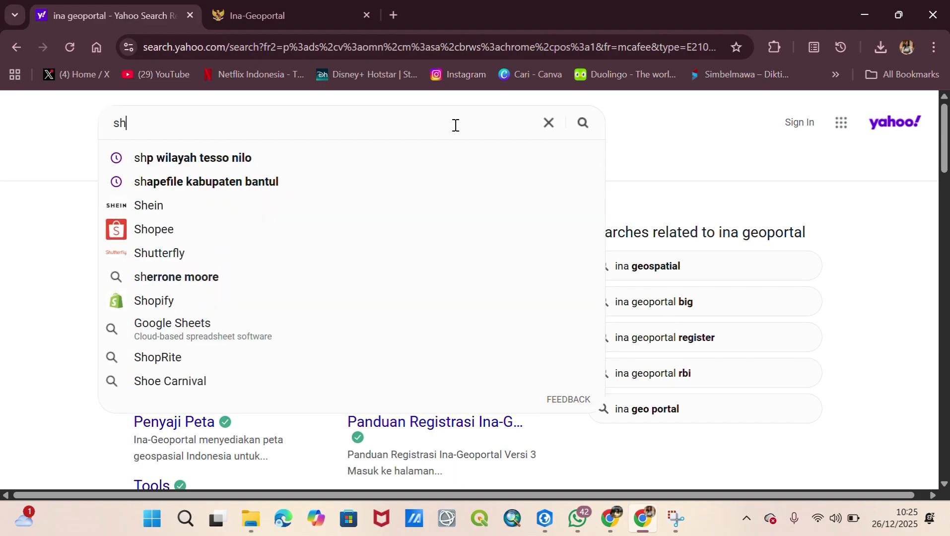
pyautogui.write('p wil')
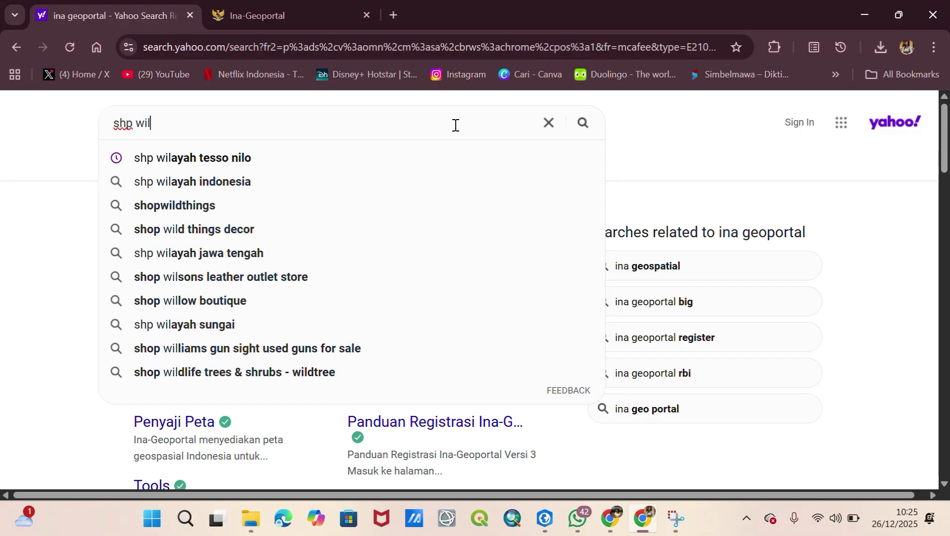
pyautogui.write('ayah jab')
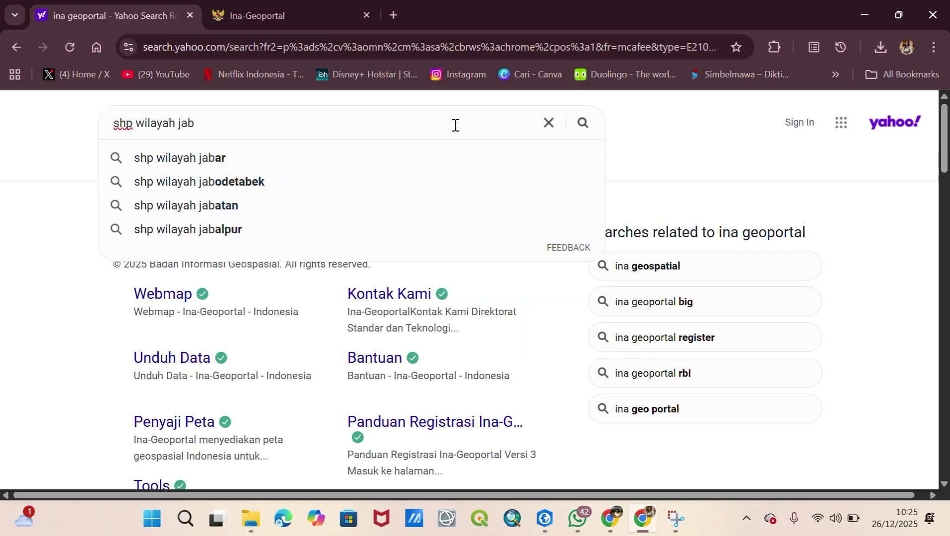
pyautogui.press('BackSpace')
pyautogui.press('BackSpace')
pyautogui.press('BackSpace')
pyautogui.write('kabupaten')
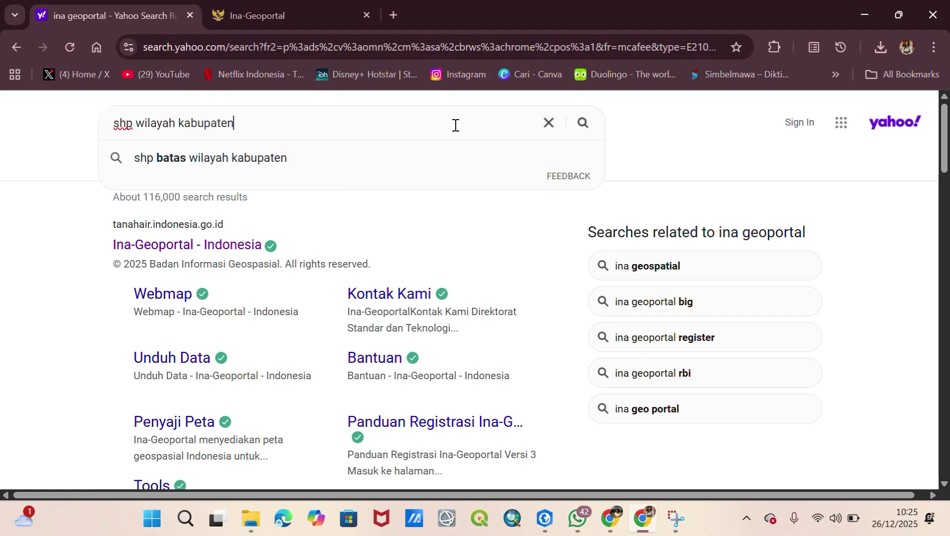
pyautogui.write(' bantul')
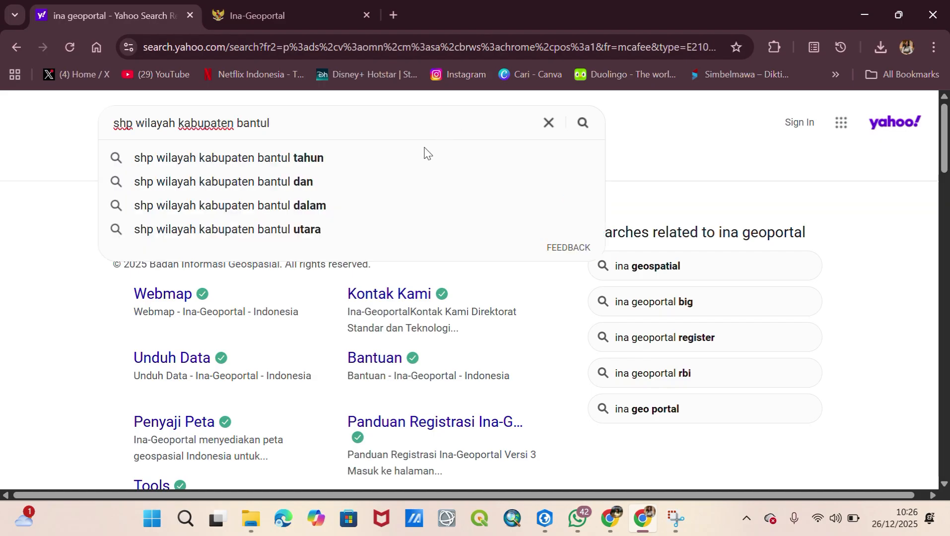
pyautogui.press('Return')
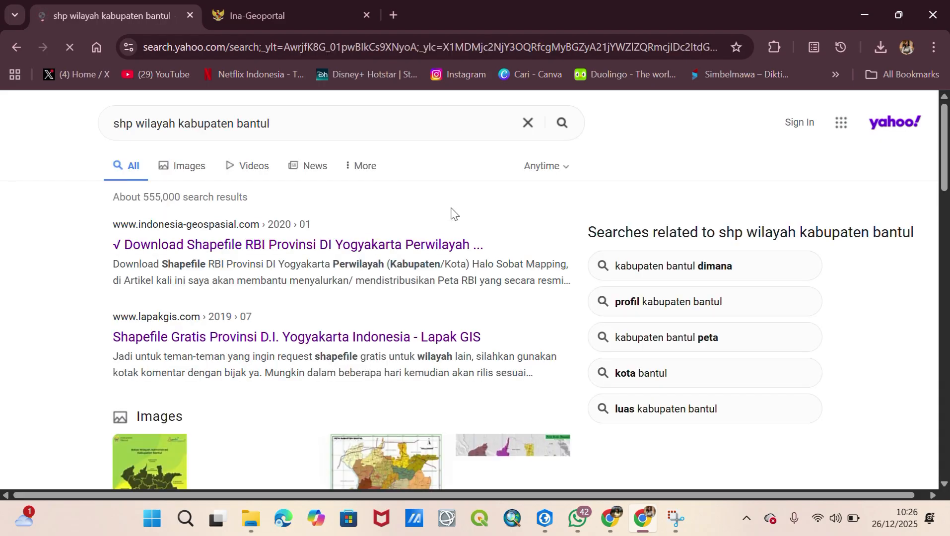
# Open the indonesia-geospasial.com result for downloading RBI shapefiles of DI Yogyakarta Province per region
pyautogui.scroll(-1, 382, 265)
pyautogui.scroll(1, 382, 266)
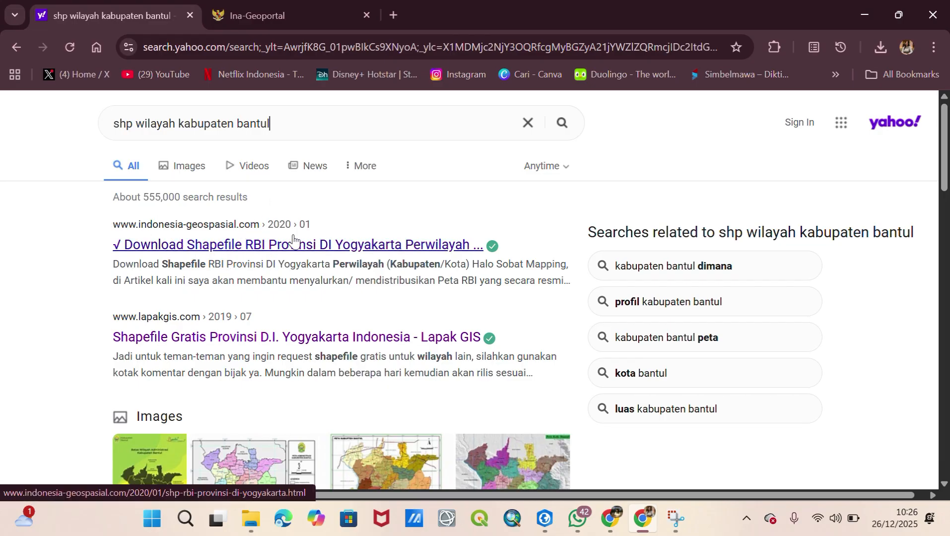
pyautogui.click(279, 246)
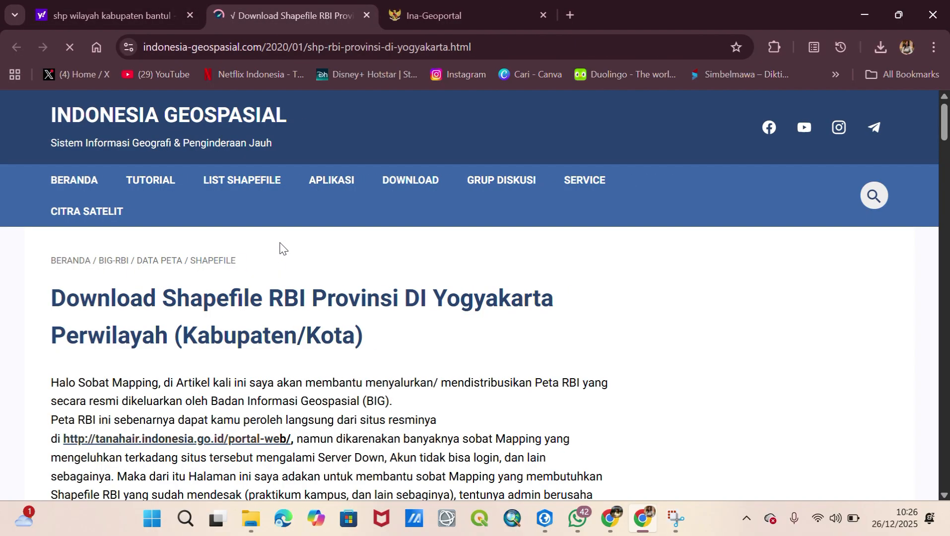
# Find the Shapefile (SHP) RBI Kabupaten Bantul entry in the article's regency table and download its KAB. BANTUL.rar file from Google Drive
pyautogui.scroll(-8, 341, 321)
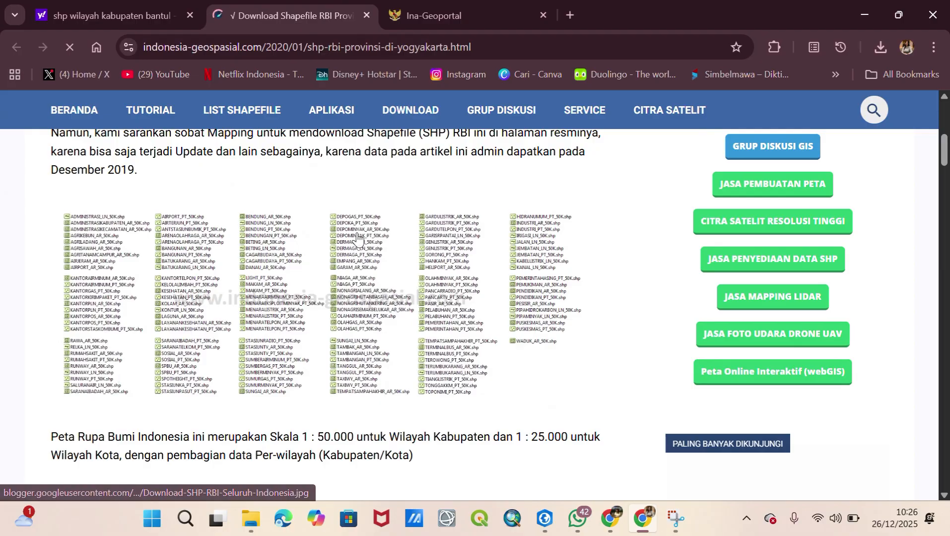
pyautogui.scroll(-5, 358, 239)
pyautogui.scroll(-20, 359, 239)
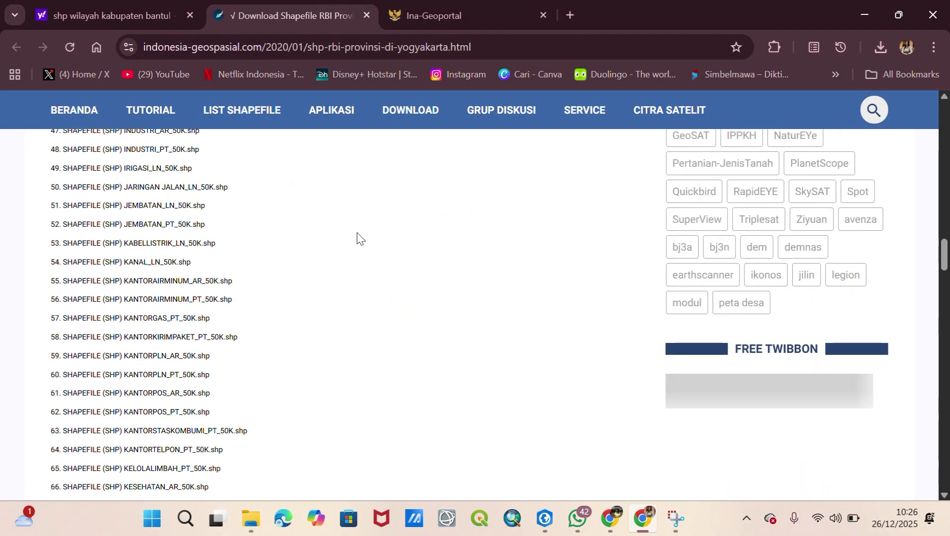
pyautogui.scroll(-20, 359, 240)
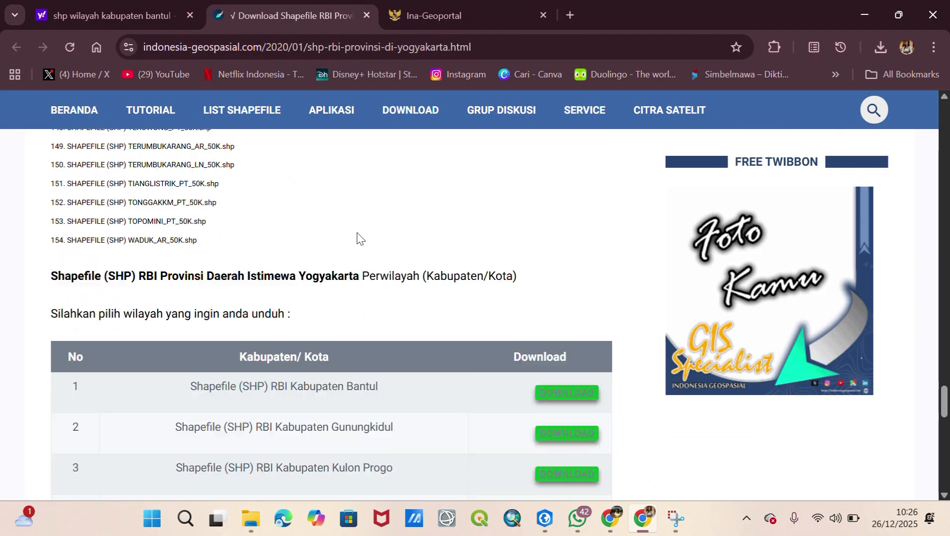
pyautogui.scroll(-2, 358, 234)
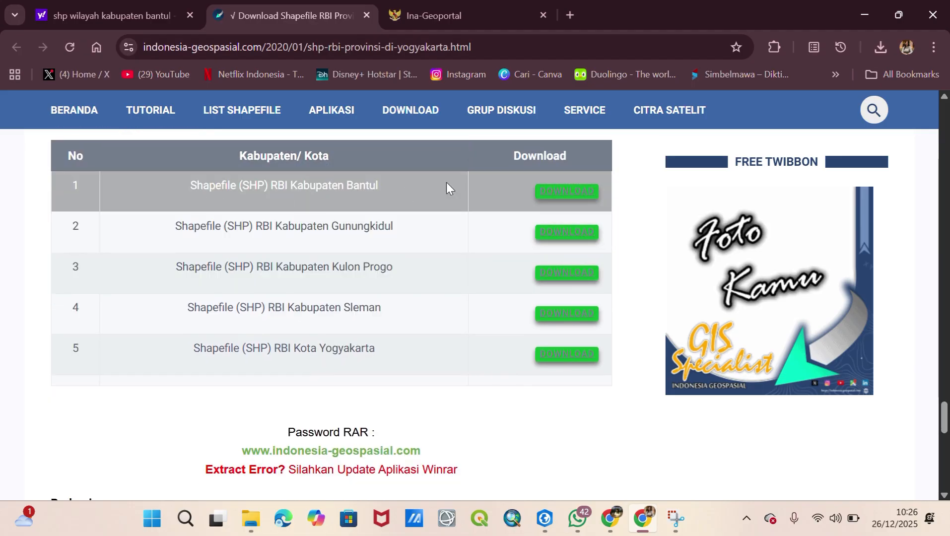
pyautogui.click(546, 193)
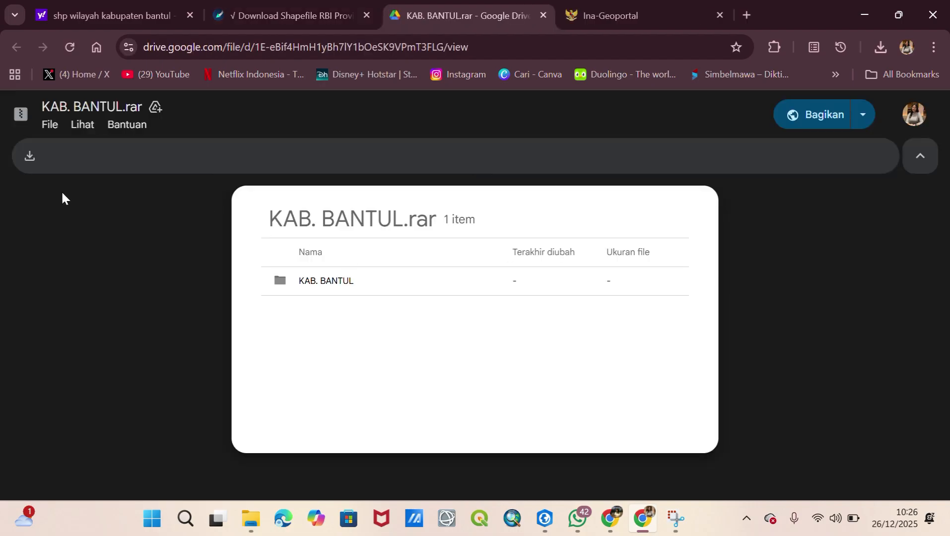
pyautogui.click(30, 158)
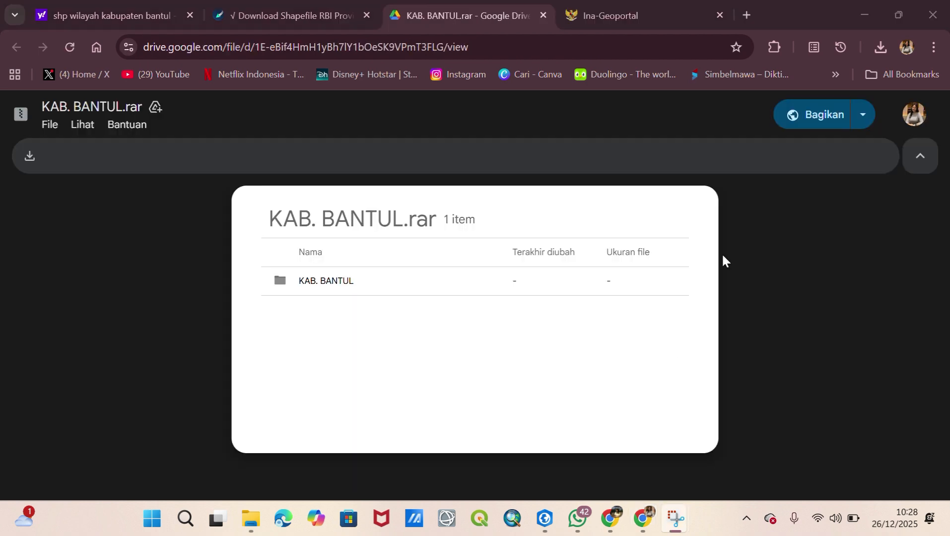
# Open the downloaded KAB. BANTUL (1).rar and examine the shapefiles in its KAB. BANTUL folder
pyautogui.click(885, 48)
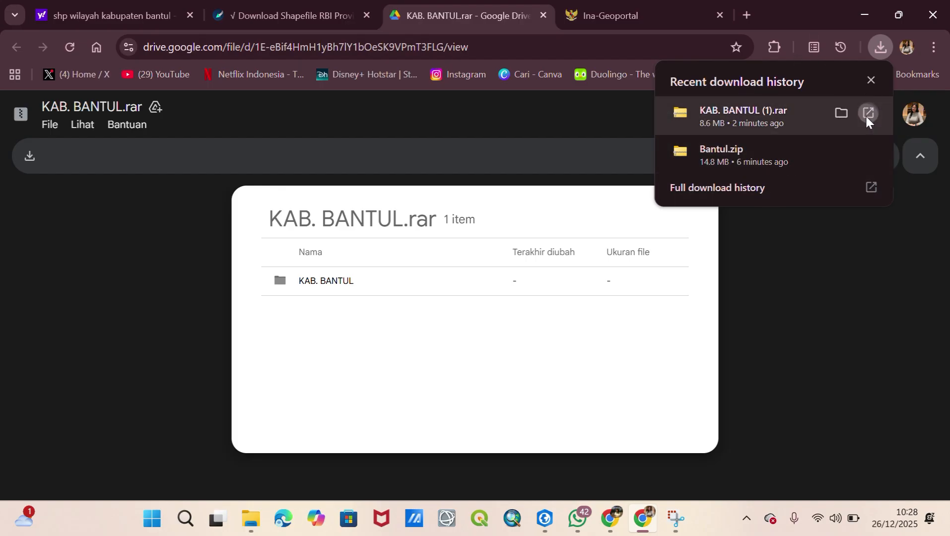
pyautogui.click(867, 113)
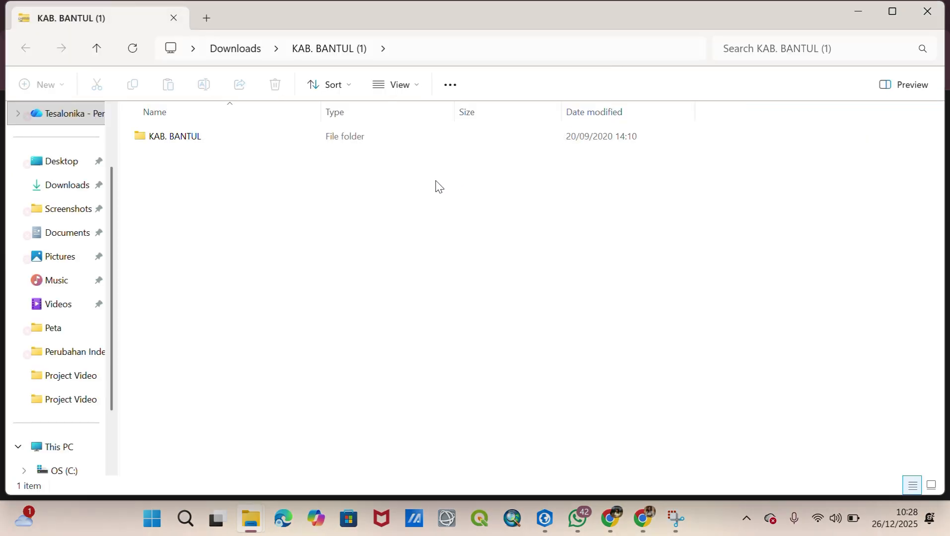
pyautogui.doubleClick(211, 142)
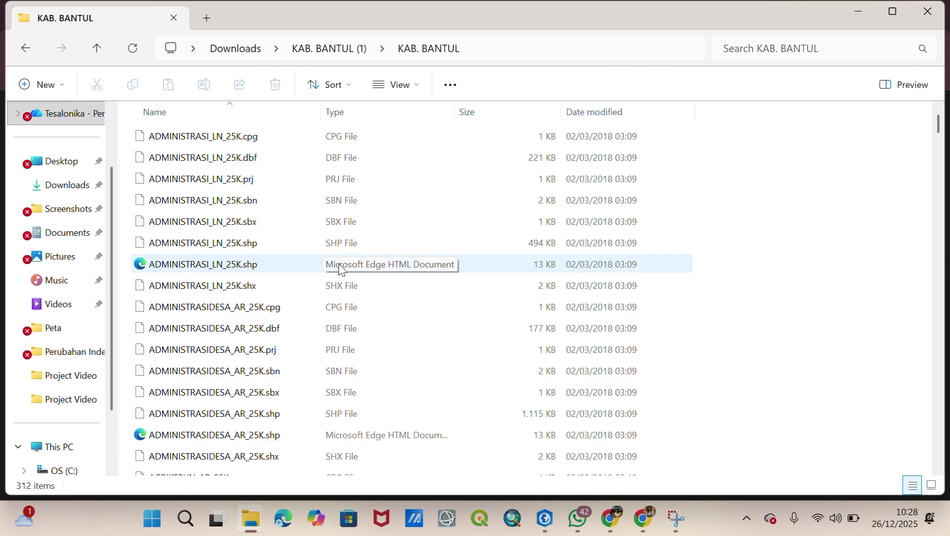
pyautogui.scroll(-8, 339, 264)
pyautogui.scroll(-20, 338, 264)
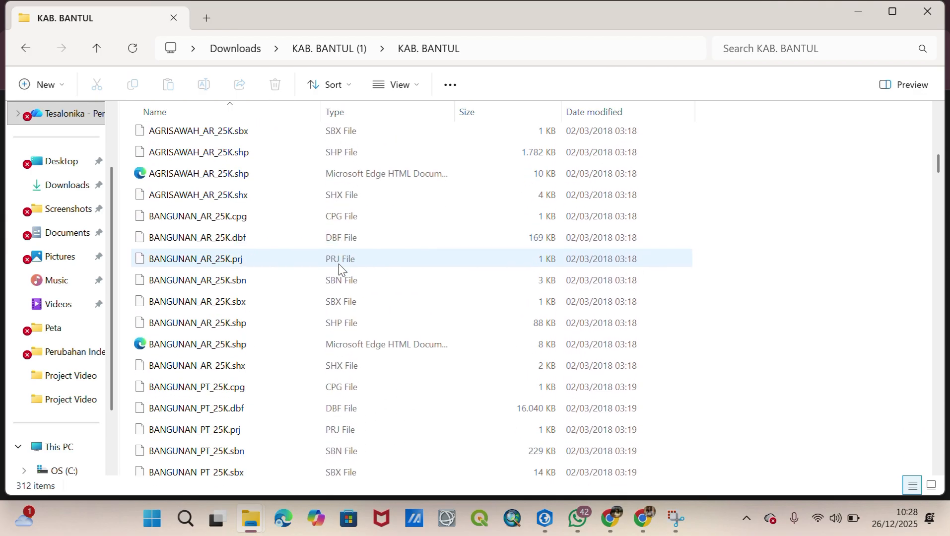
pyautogui.scroll(-16, 338, 265)
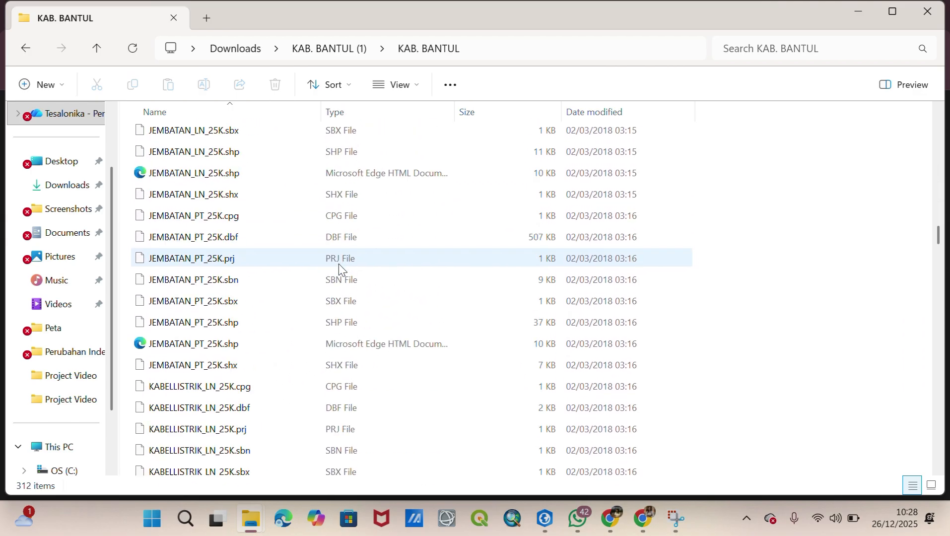
pyautogui.scroll(-18, 339, 266)
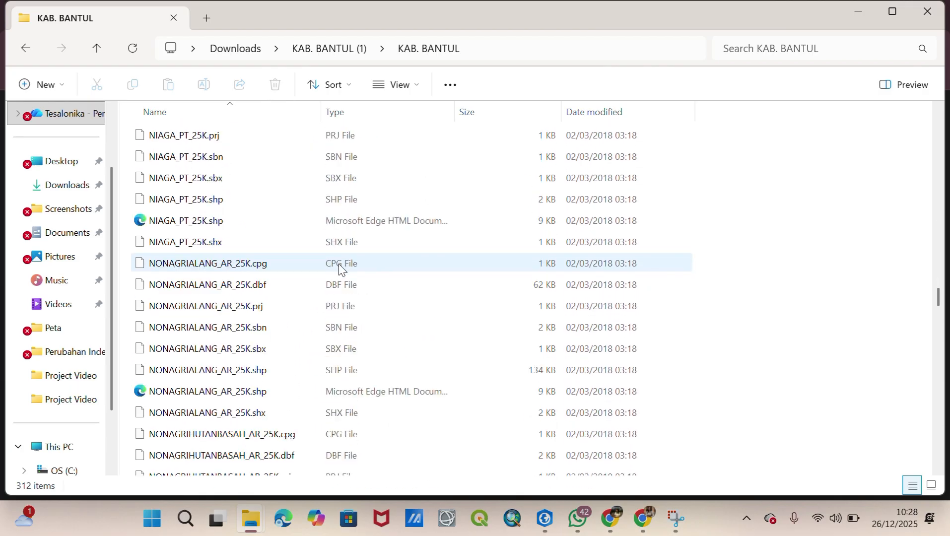
pyautogui.scroll(-17, 339, 267)
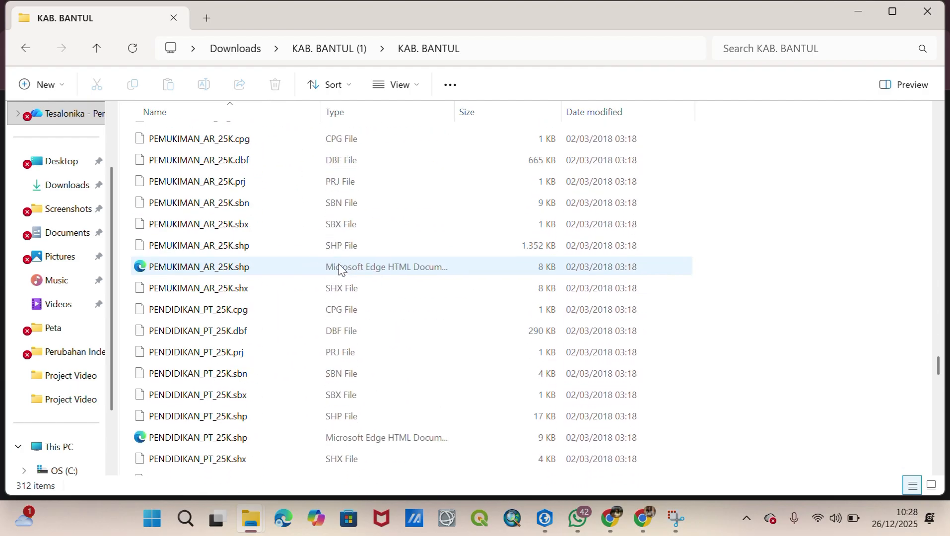
pyautogui.scroll(-17, 338, 263)
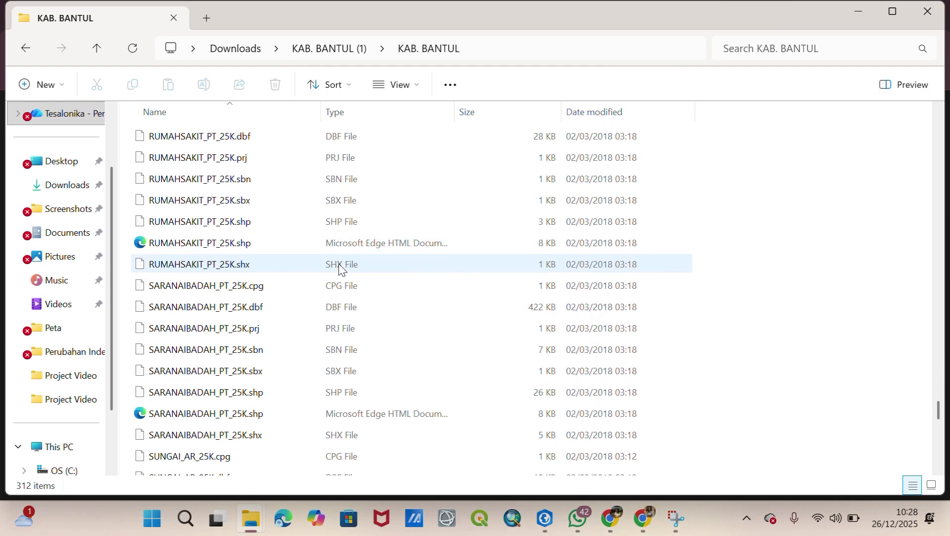
pyautogui.scroll(-1, 338, 264)
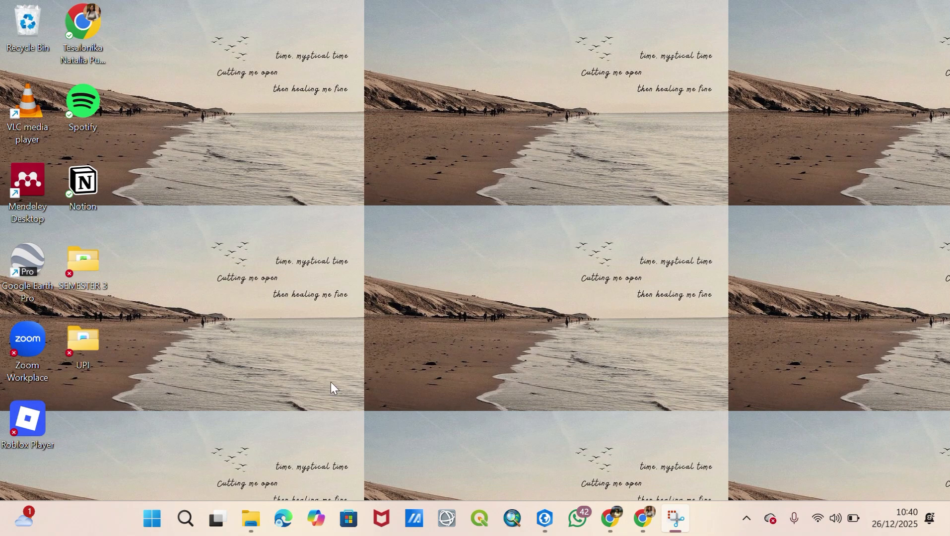
# Launch ArcGIS Pro and start a new project from the Map template
pyautogui.click(187, 518)
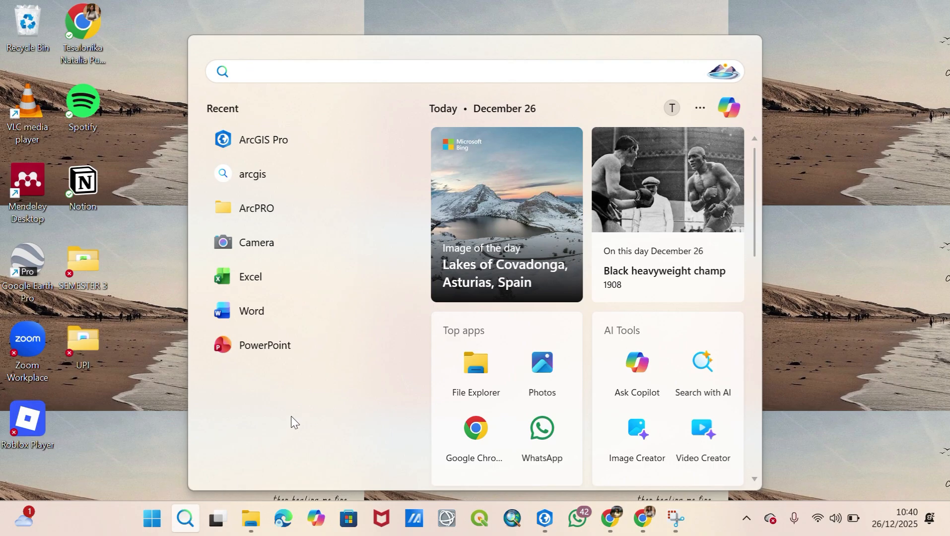
pyautogui.click(279, 138)
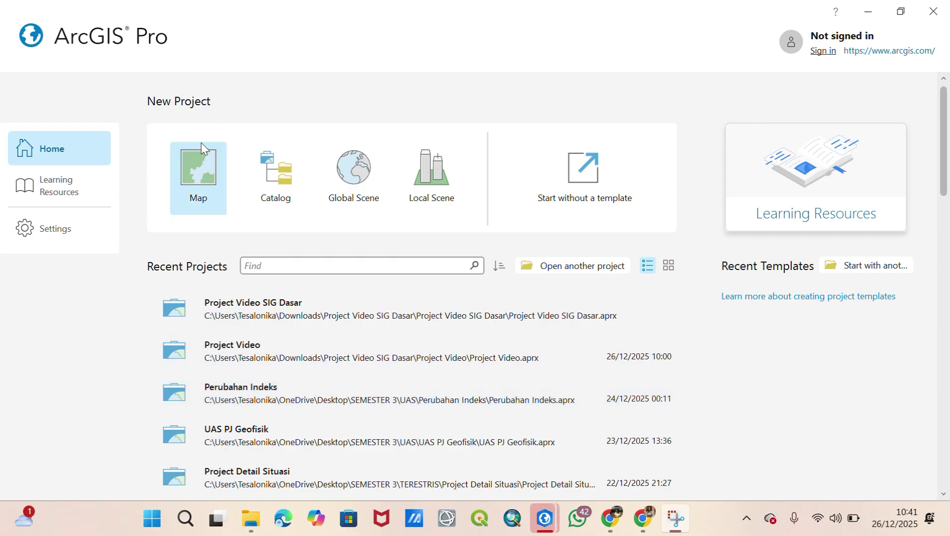
pyautogui.click(208, 196)
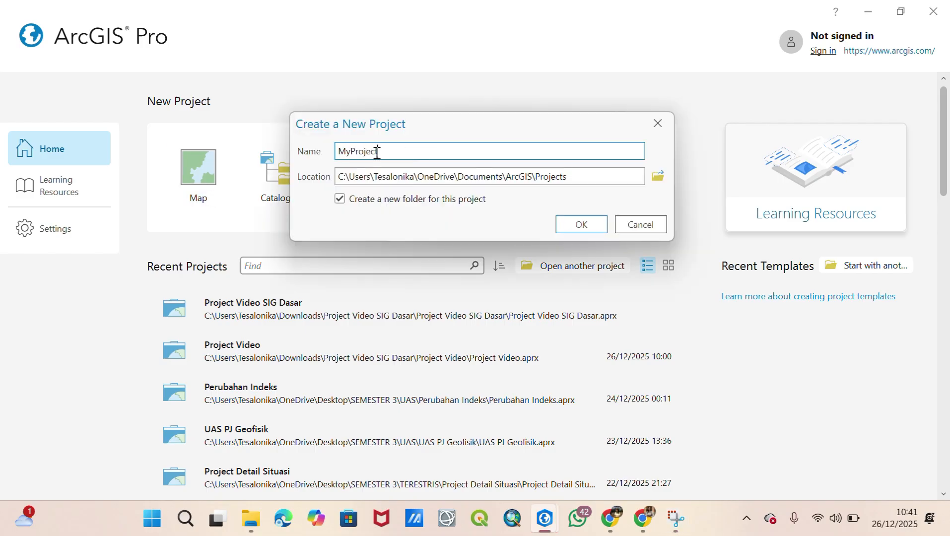
# Name the new project "Project Video SIG Dasar" and create it with its own project folder
pyautogui.moveTo(377, 150); pyautogui.dragTo(306, 167)
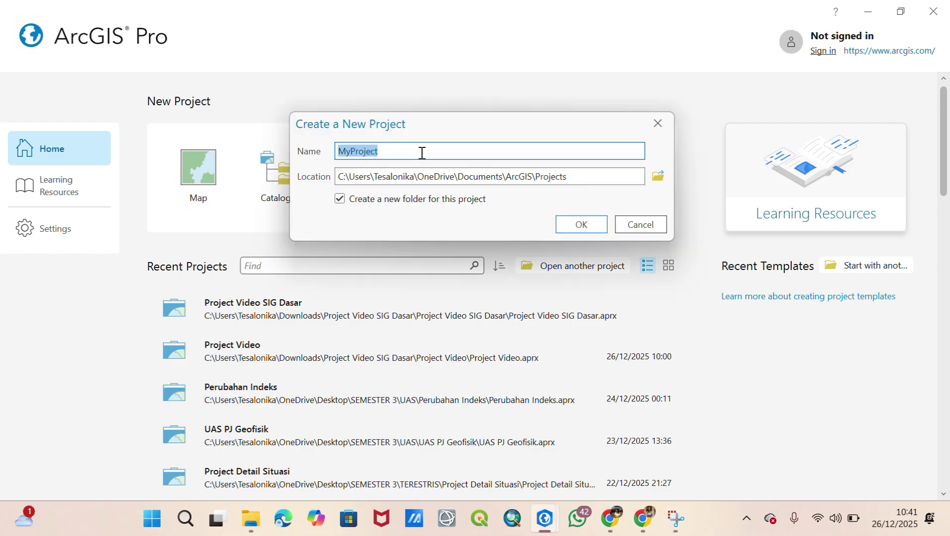
pyautogui.write('Project Vi')
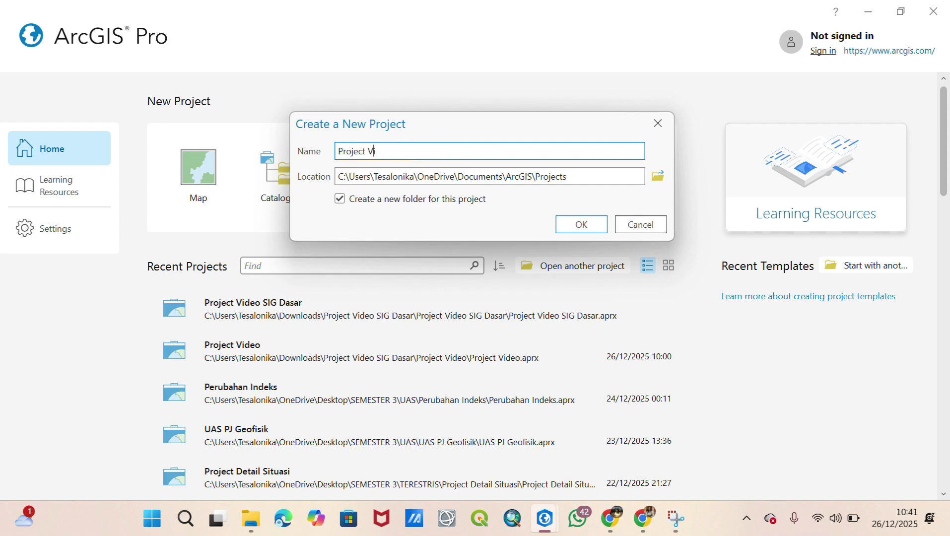
pyautogui.write('deo SIG Dasar')
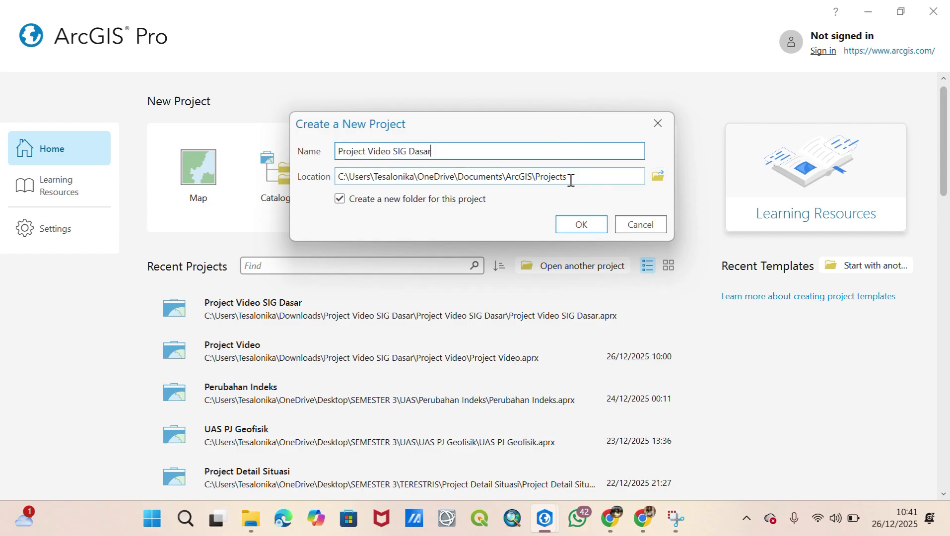
pyautogui.click(657, 186)
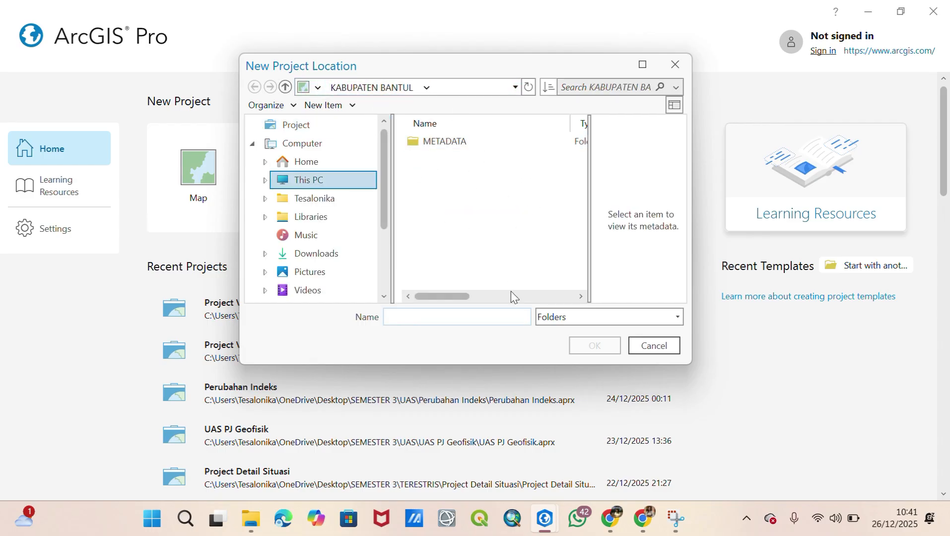
pyautogui.press('Escape')
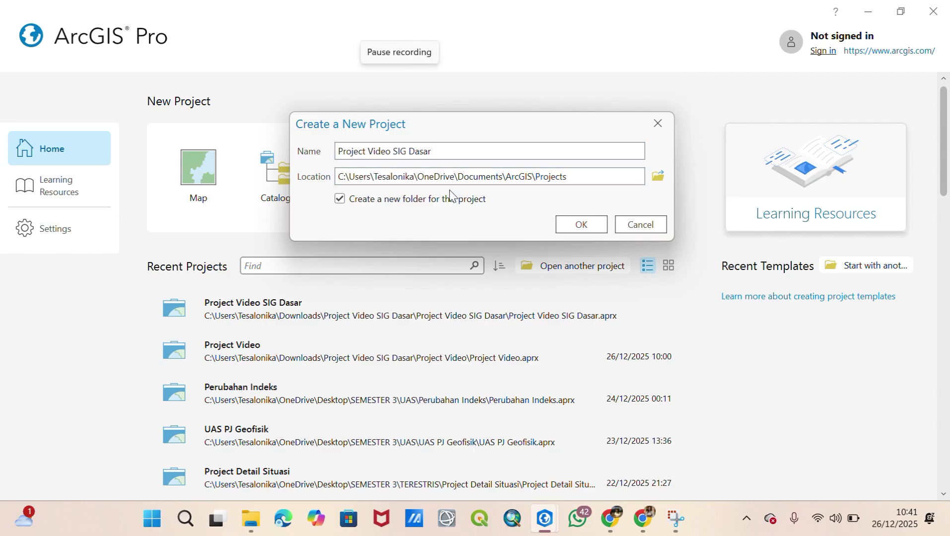
pyautogui.click(579, 227)
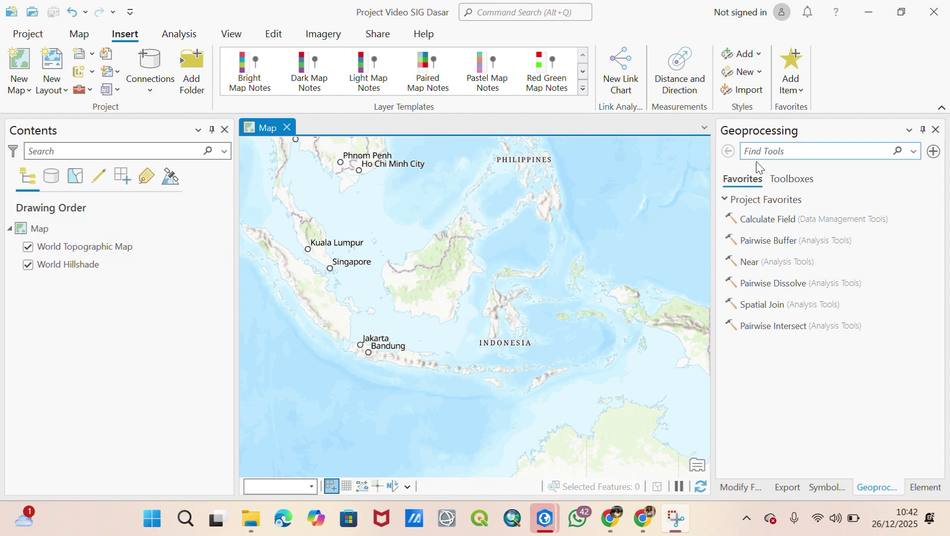
# Add the ADMINISTRASI_AR_KABKOTA.shp shapefile from the project folder to the map
pyautogui.click(79, 34)
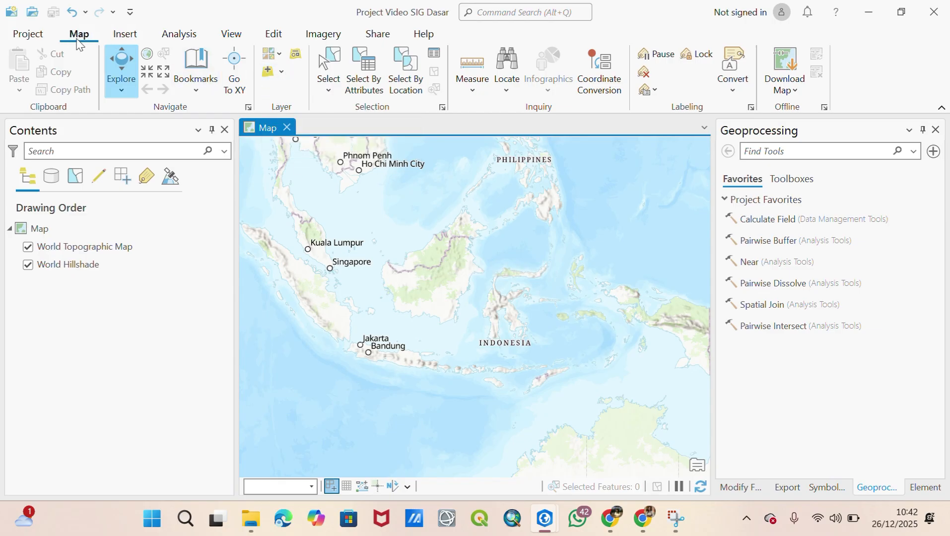
pyautogui.click(268, 75)
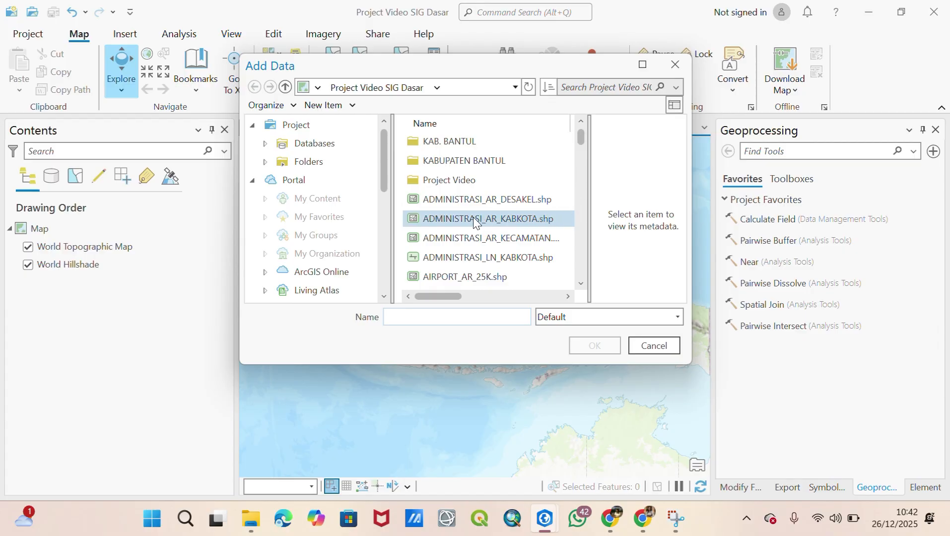
pyautogui.click(487, 218)
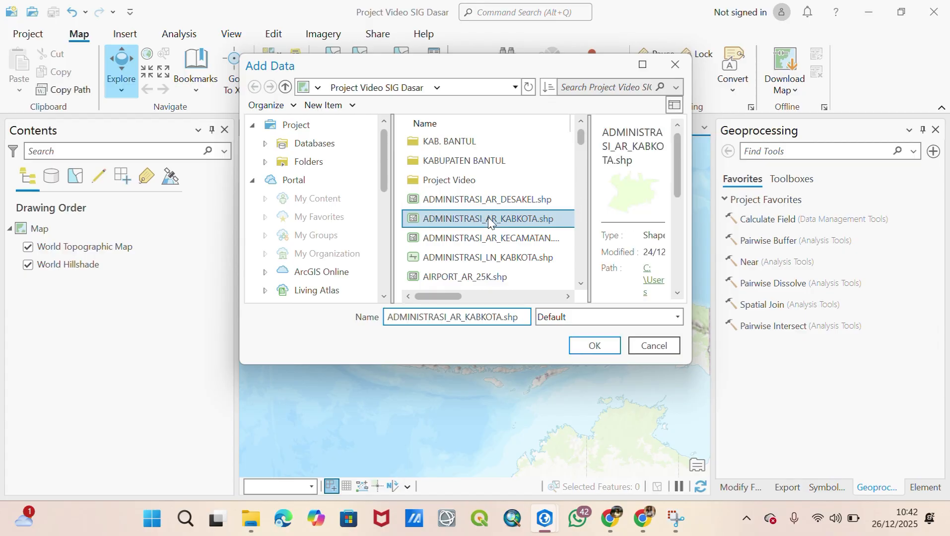
pyautogui.click(608, 345)
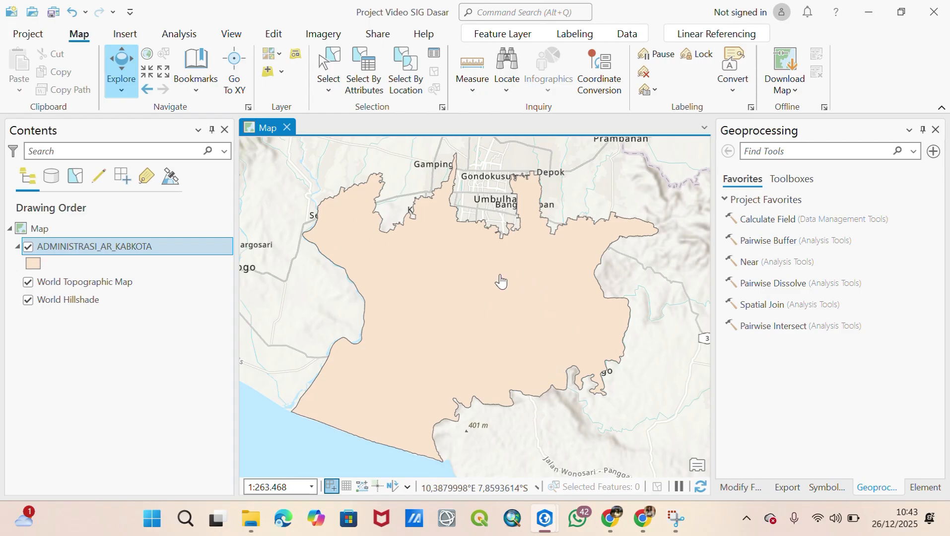
# Add the ADMINISTRASI_AR_KECAMATAN.shp shapefile to the map and move the ADMINISTRASI_AR_KABKOTA layer above it in the drawing order
pyautogui.click(269, 73)
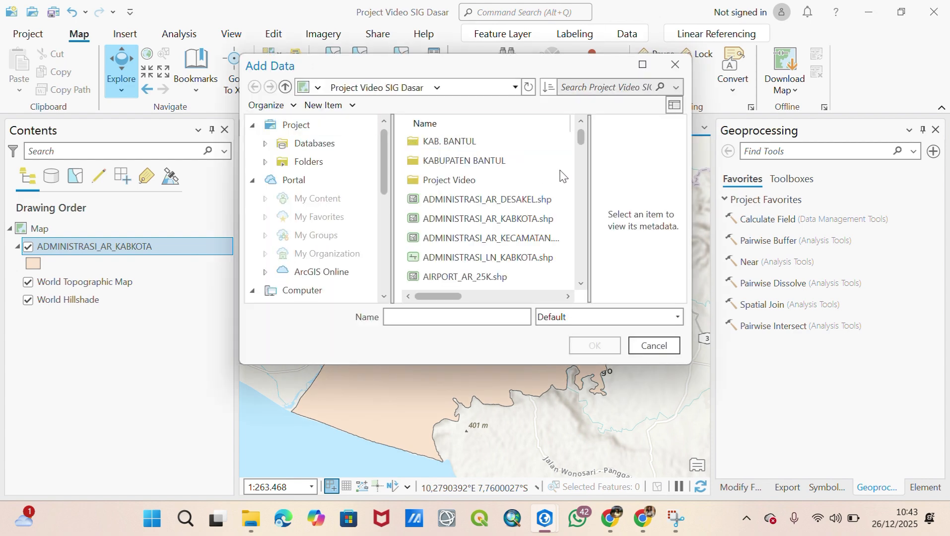
pyautogui.click(500, 236)
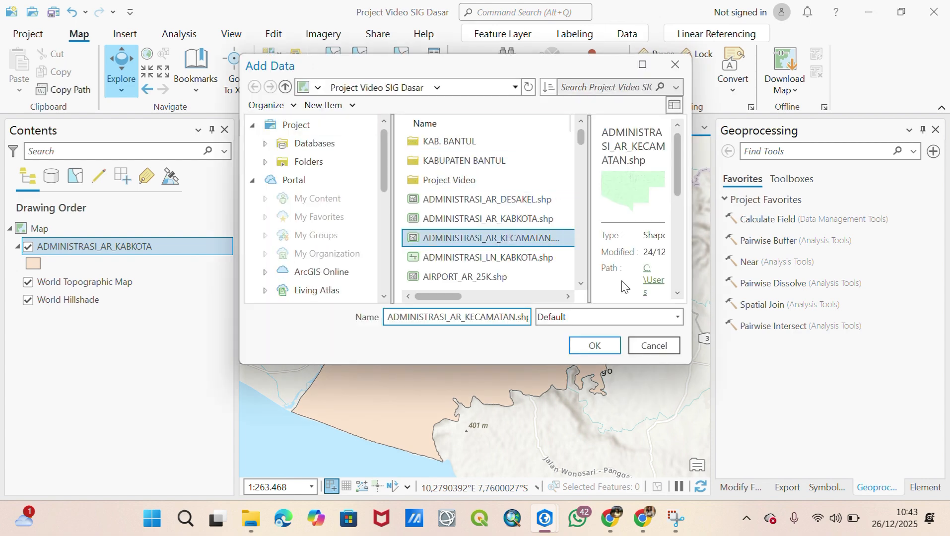
pyautogui.click(605, 345)
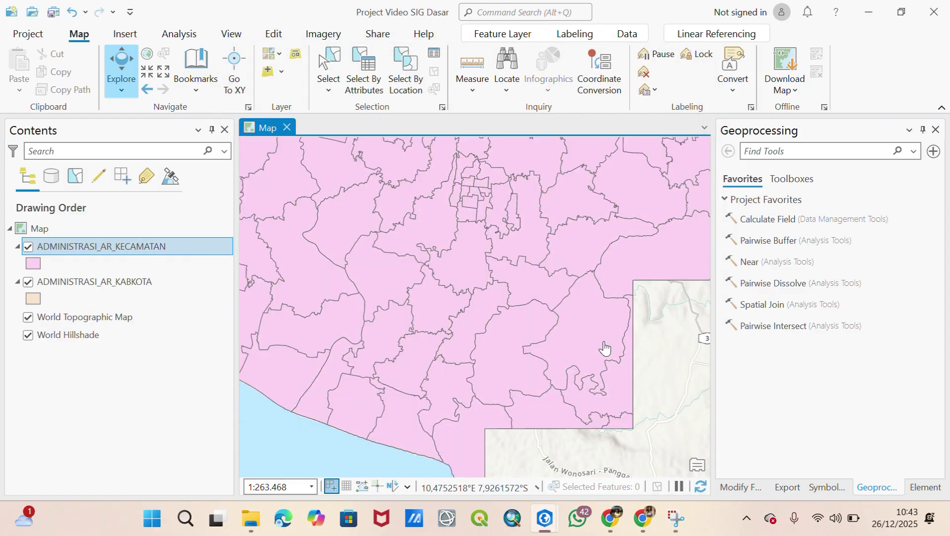
pyautogui.scroll(-2, 604, 349)
pyautogui.scroll(2, 605, 349)
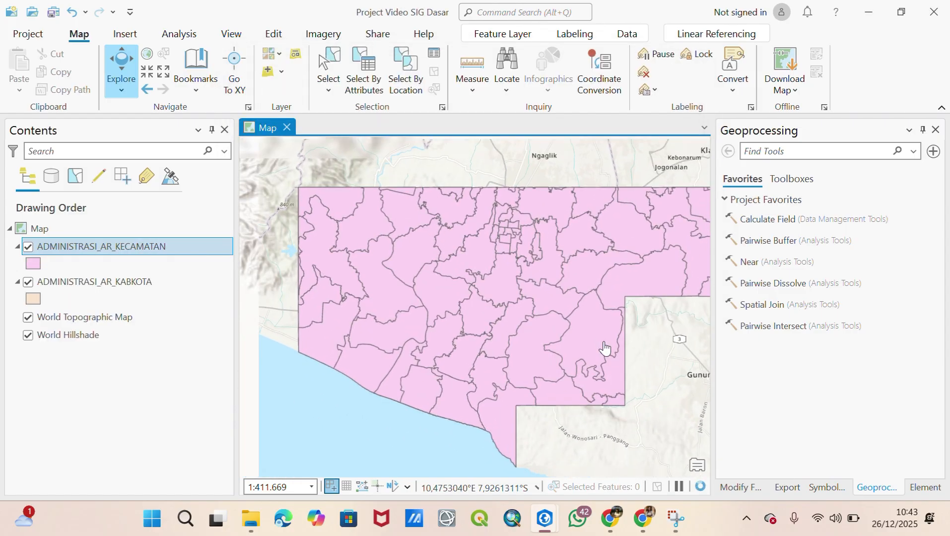
pyautogui.scroll(-2, 604, 348)
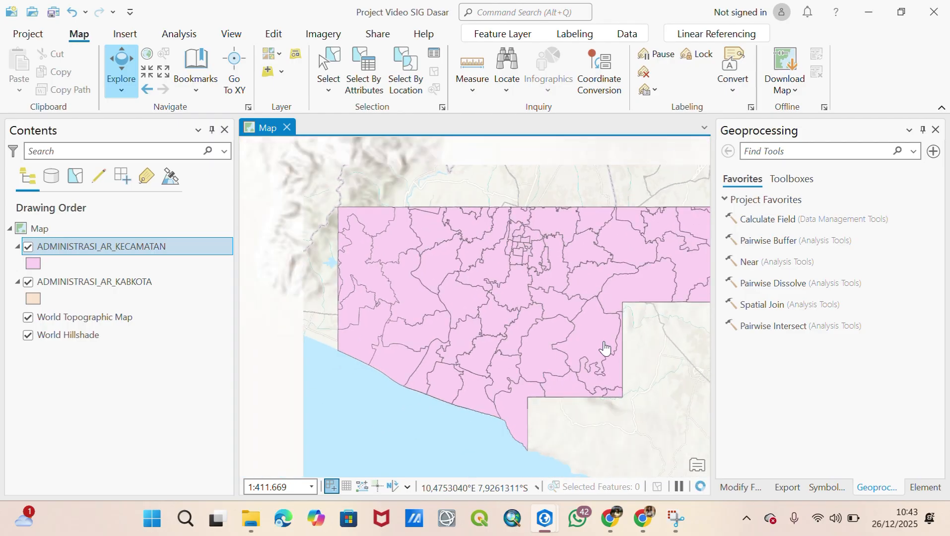
pyautogui.moveTo(146, 283)
pyautogui.mouseDown()
pyautogui.moveTo(138, 236)
pyautogui.moveTo(105, 277)
pyautogui.moveTo(110, 243)
pyautogui.mouseUp()
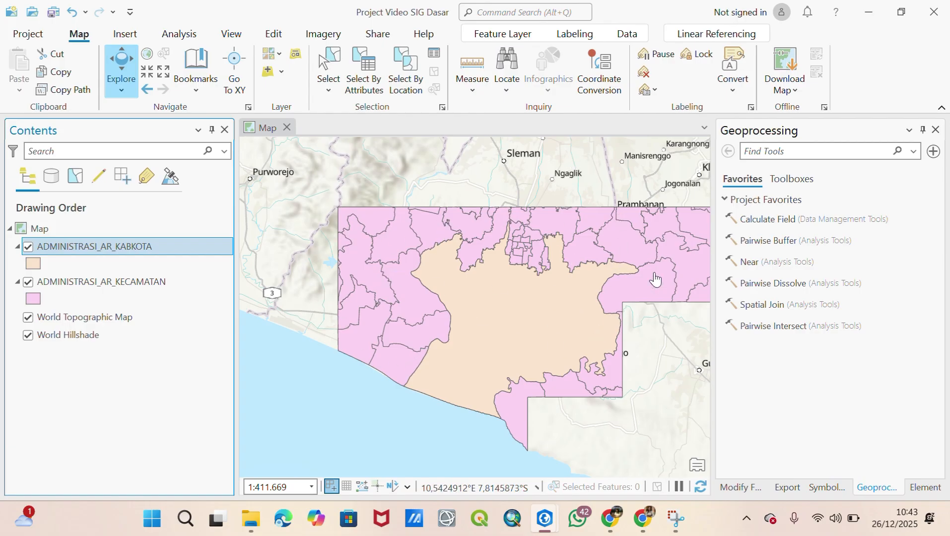
# Add the hospital point shapefile RUMAHSAKIT_PT_25K.shp to the map
pyautogui.click(266, 73)
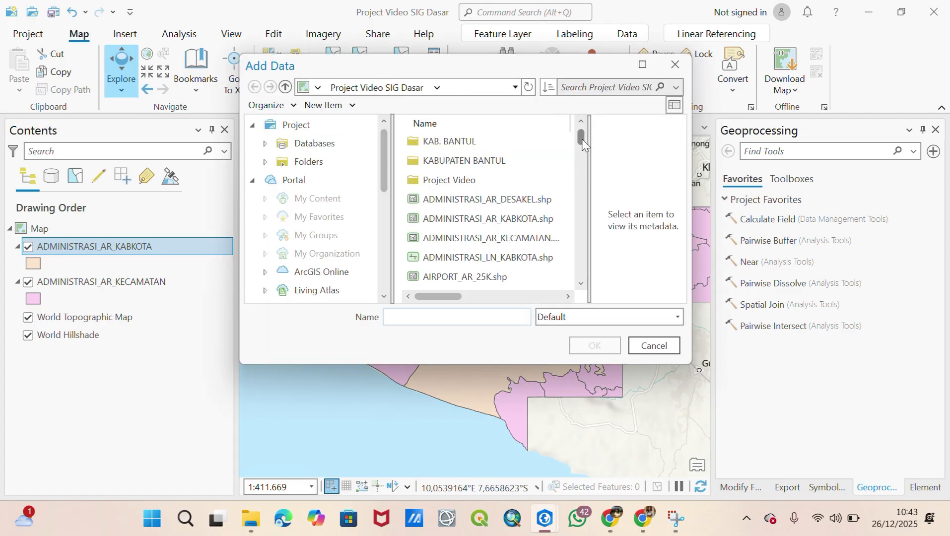
pyautogui.moveTo(581, 135); pyautogui.dragTo(585, 237)
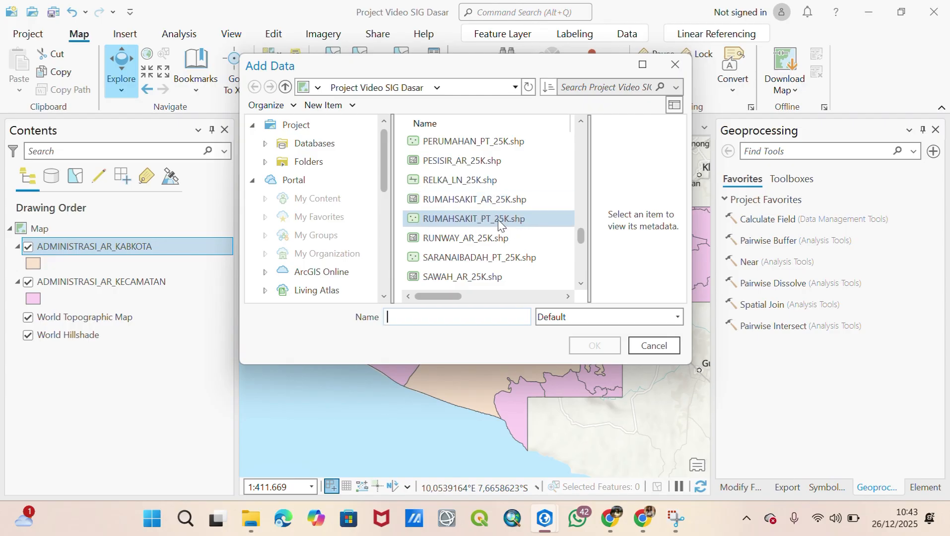
pyautogui.click(467, 219)
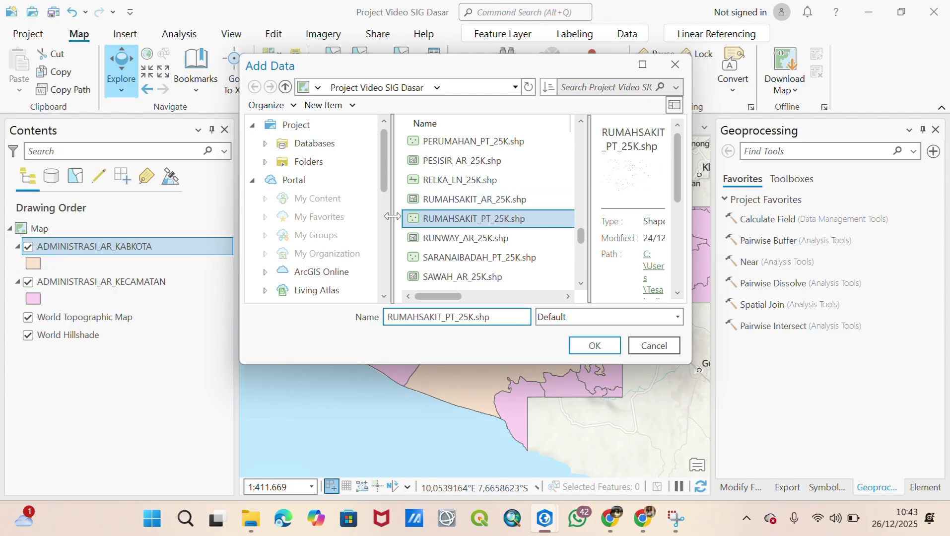
pyautogui.click(586, 347)
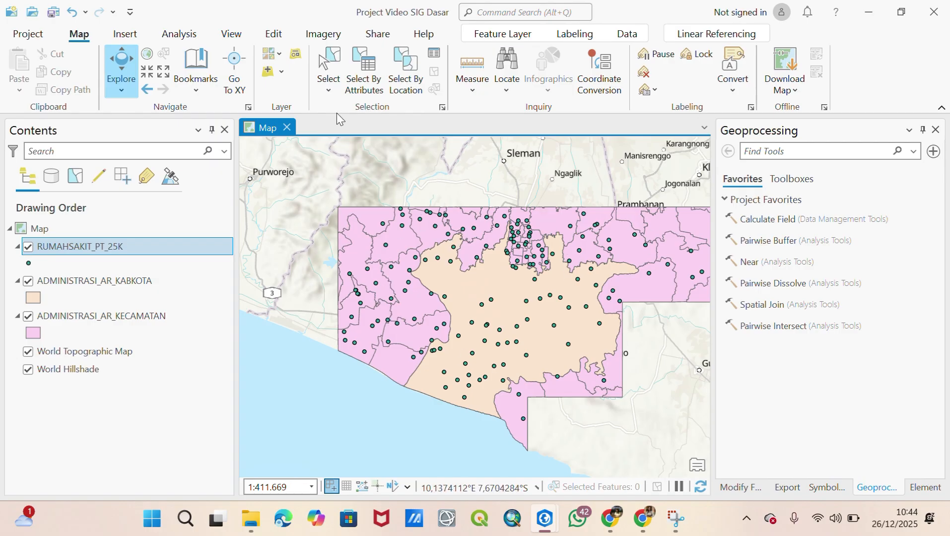
# Add the settlement area shapefile PERMUKIMAN_AR_25K.shp to the map
pyautogui.click(266, 73)
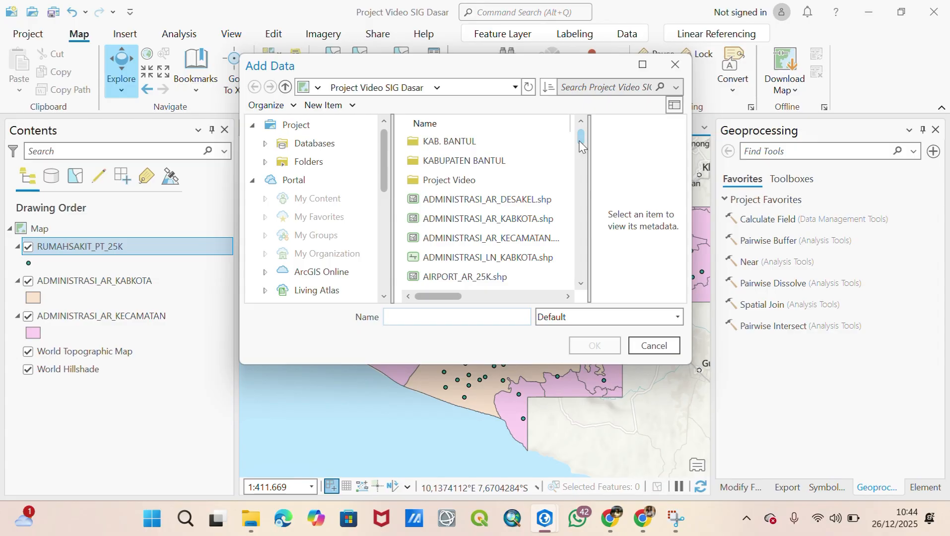
pyautogui.moveTo(580, 144); pyautogui.dragTo(584, 226)
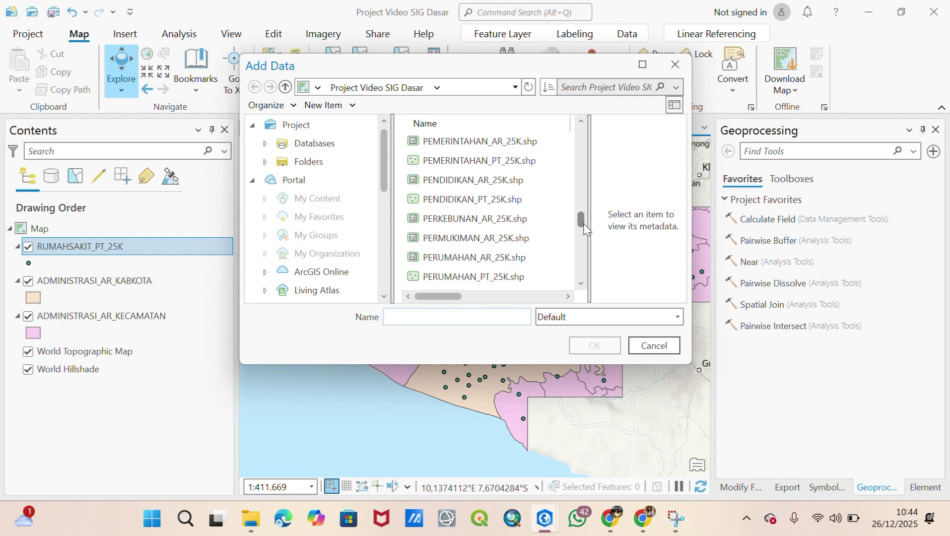
pyautogui.click(461, 239)
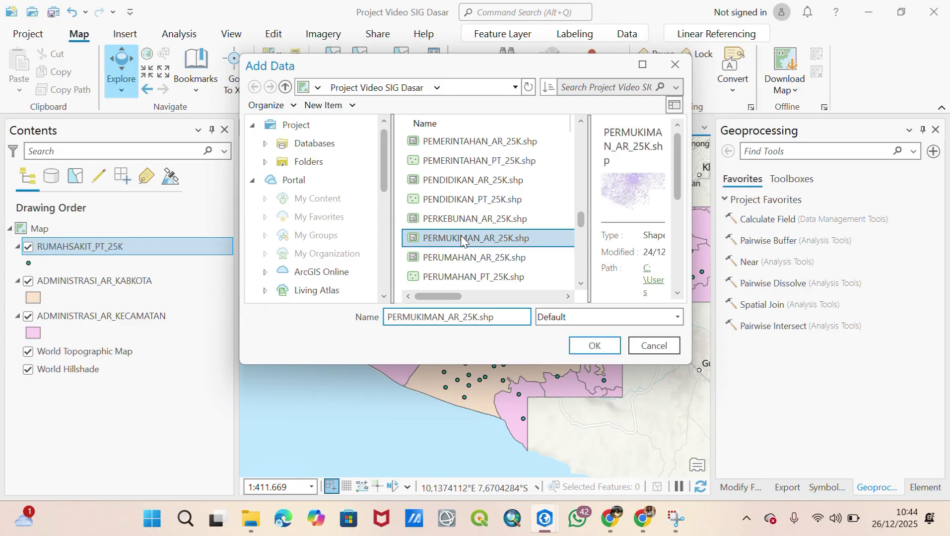
pyautogui.click(605, 346)
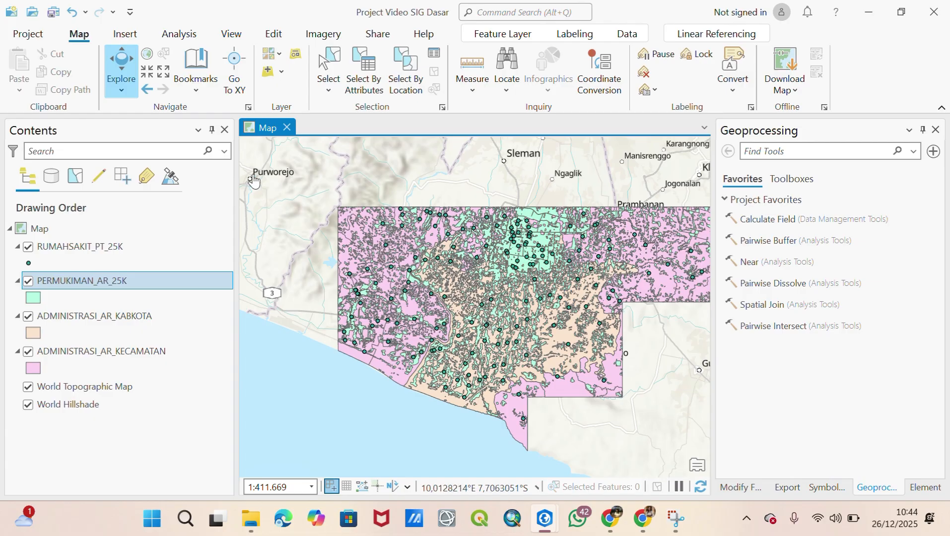
# Set up the Clip (Analysis Tools) tool with ADMINISTRASI_AR_KECAMATAN as the input features and ADMINISTRASI_AR_KABKOTA as the clip features
pyautogui.scroll(-3, 309, 199)
pyautogui.scroll(3, 318, 214)
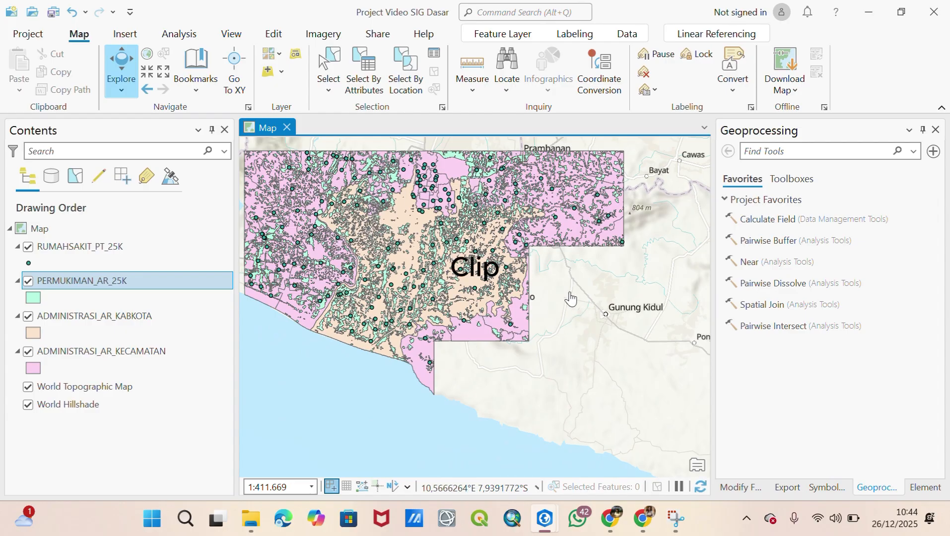
pyautogui.moveTo(565, 295); pyautogui.dragTo(611, 329)
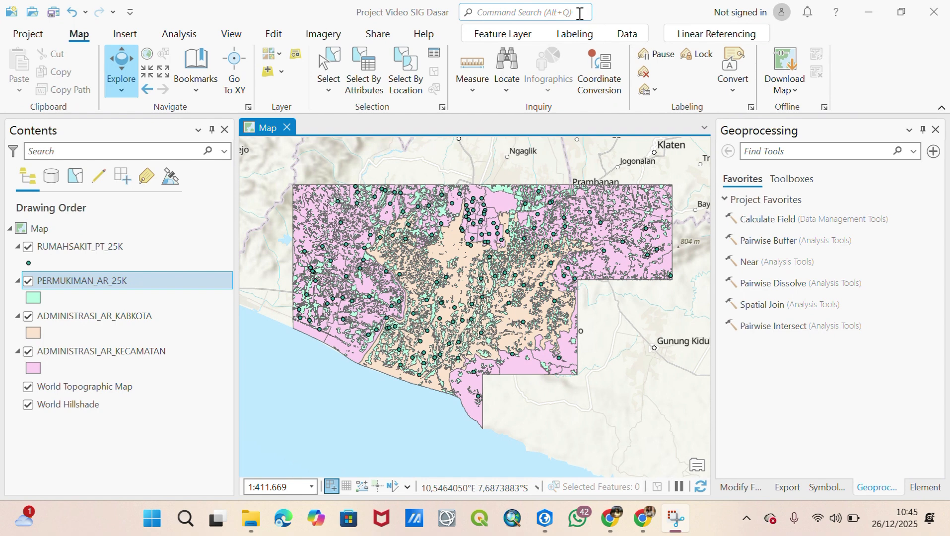
pyautogui.click(579, 13)
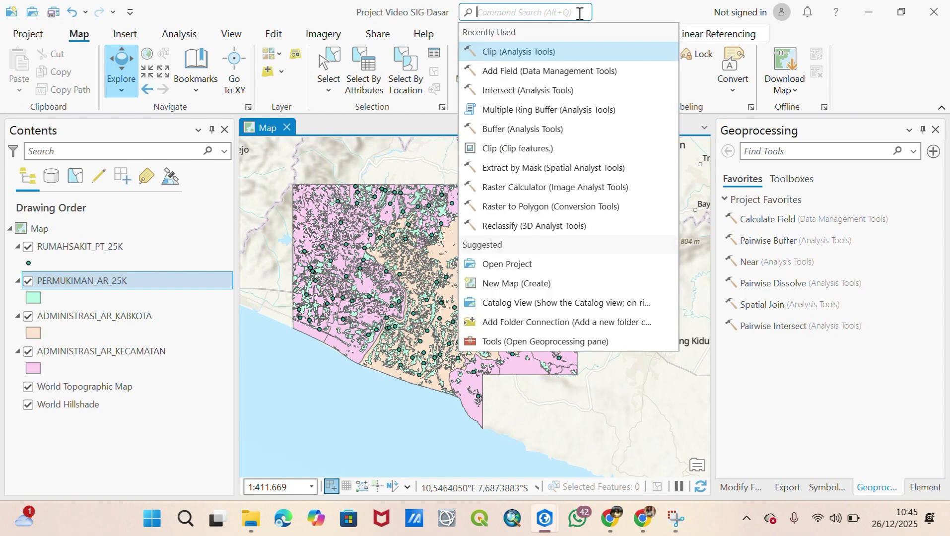
pyautogui.write('c')
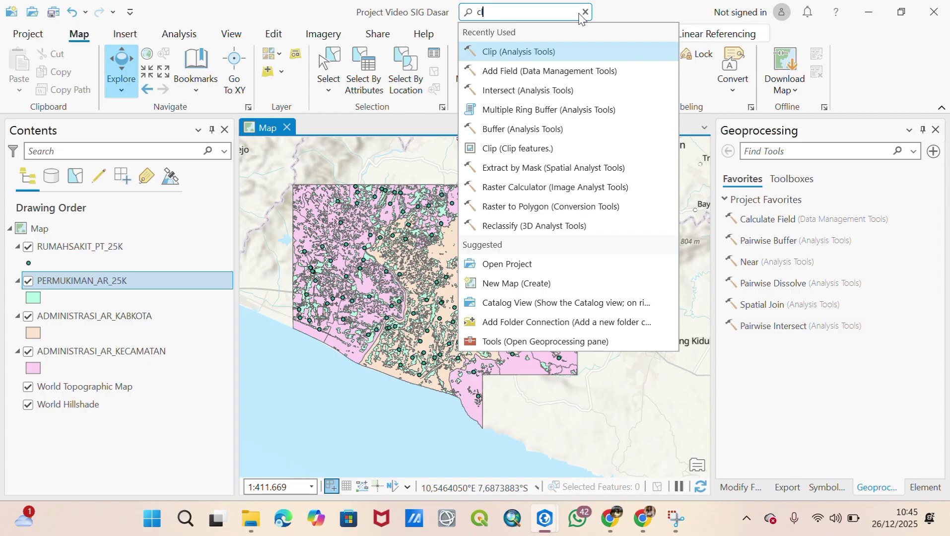
pyautogui.write('lip')
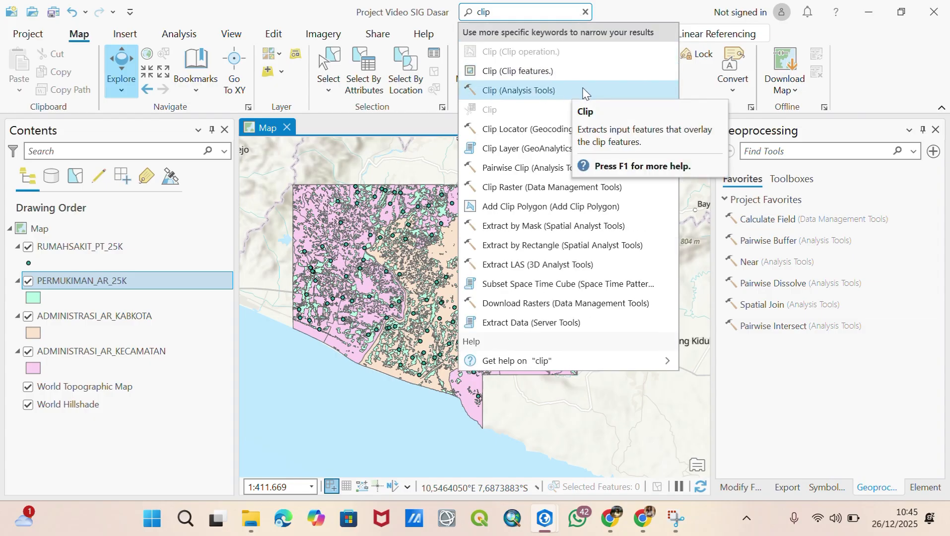
pyautogui.click(564, 91)
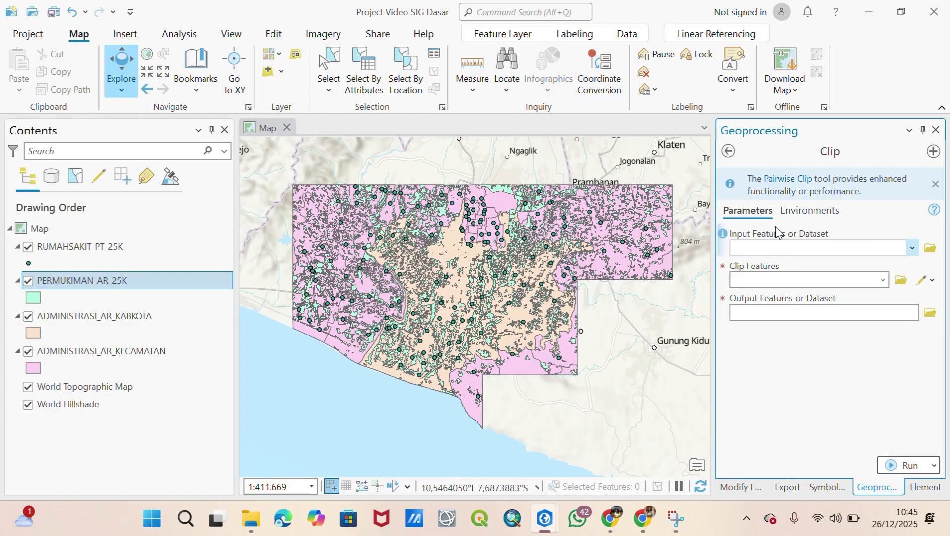
pyautogui.click(913, 248)
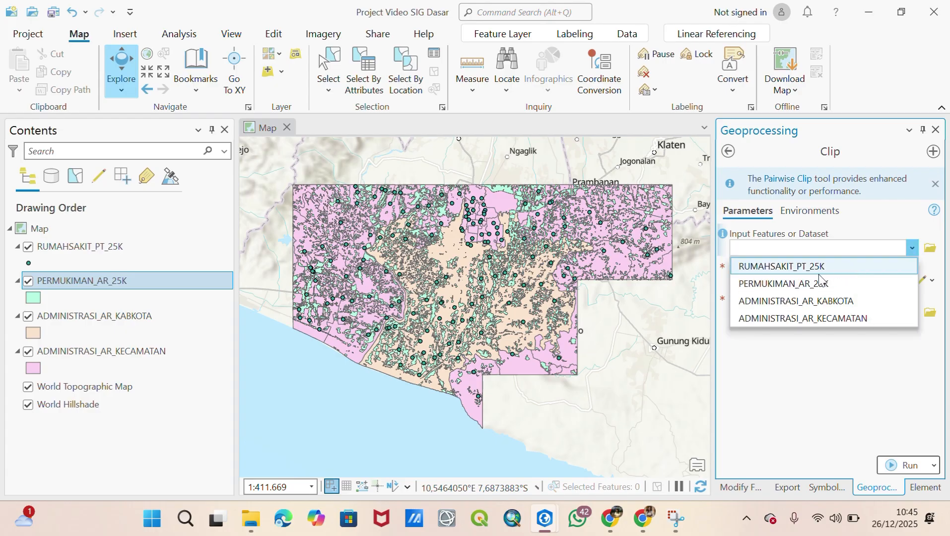
pyautogui.click(790, 319)
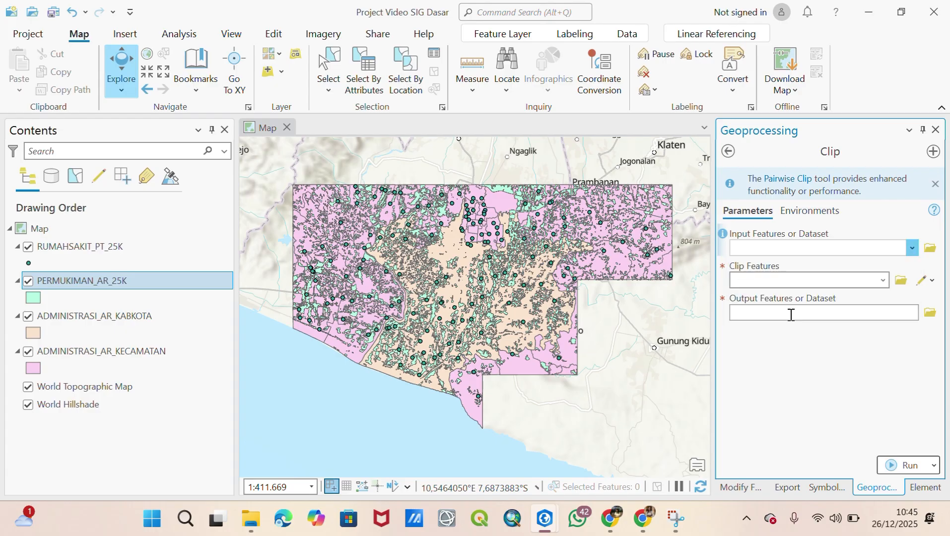
pyautogui.click(882, 281)
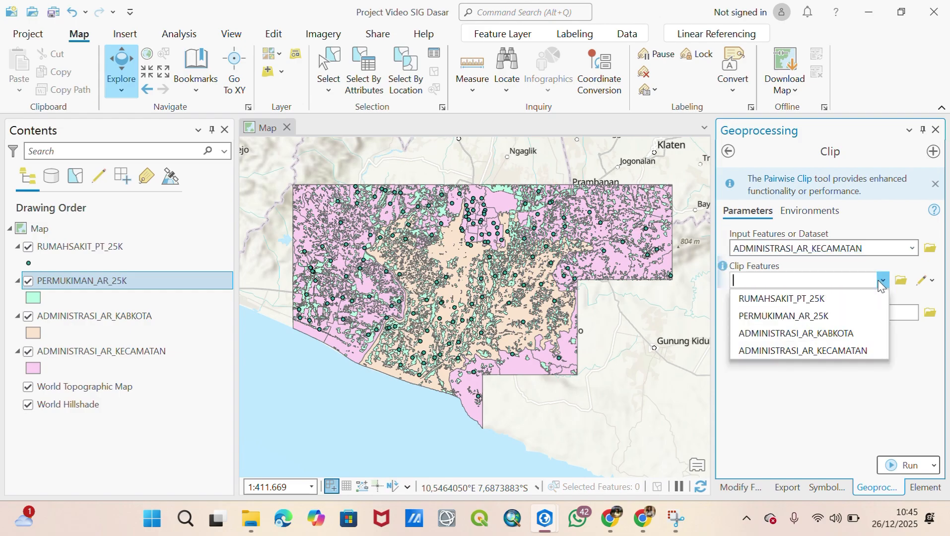
pyautogui.click(790, 333)
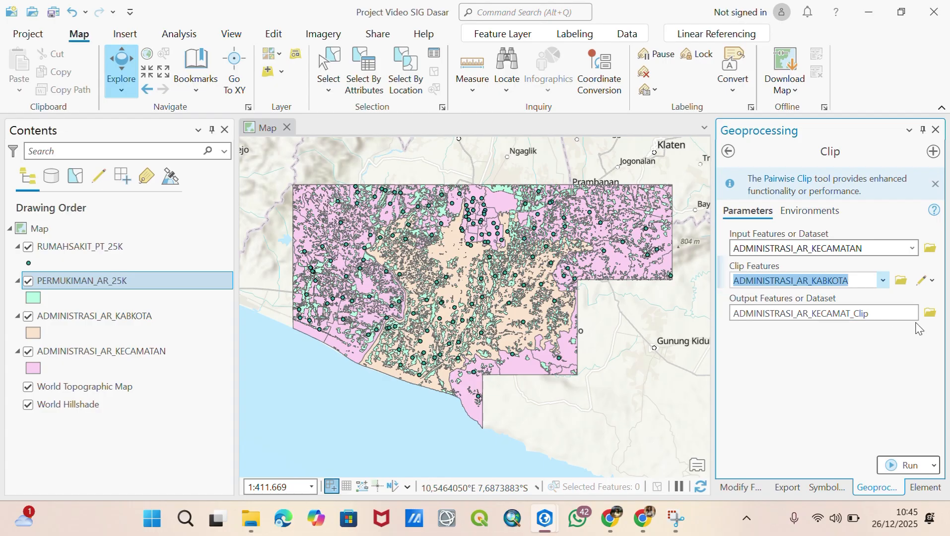
# Check the output location, keep the default output ADMINISTRASI_AR_KECAMAT_Clip, and run the clip
pyautogui.click(899, 313)
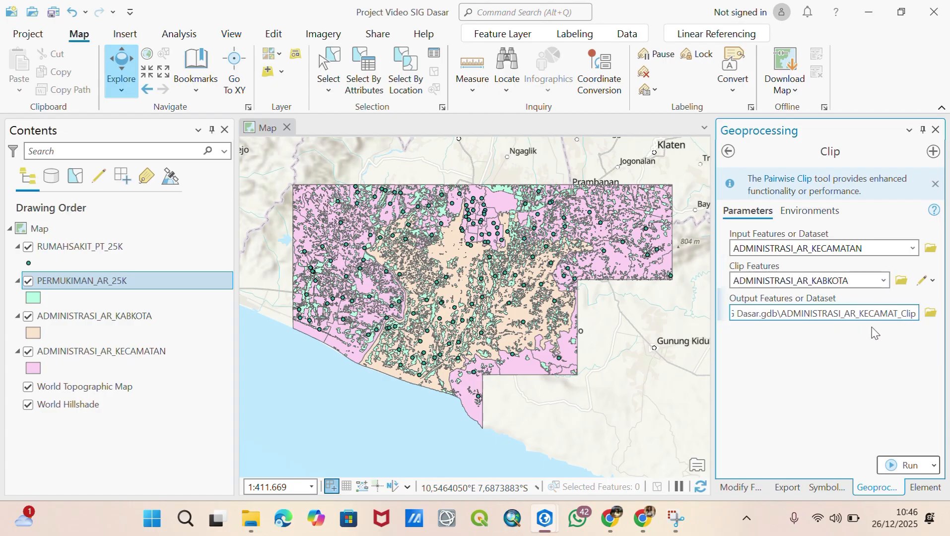
pyautogui.click(933, 317)
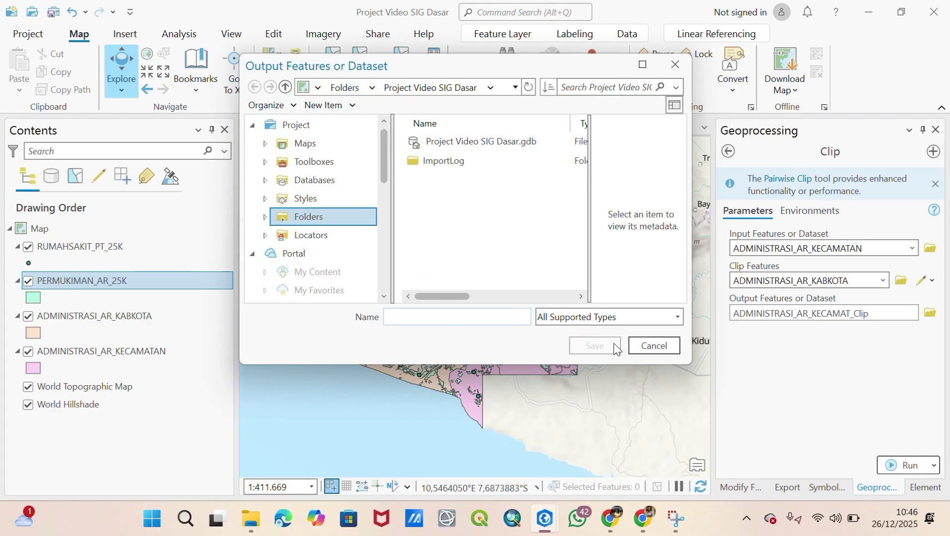
pyautogui.press('Escape')
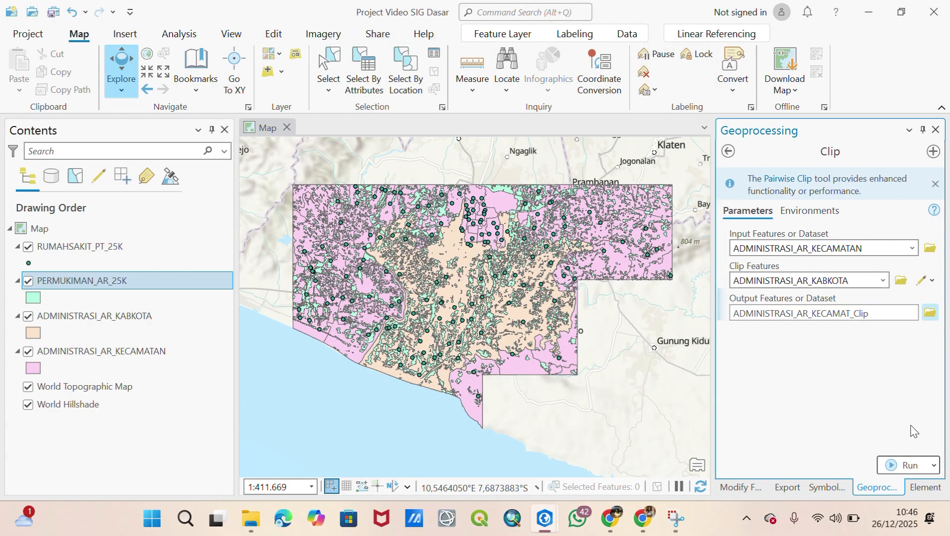
pyautogui.click(893, 467)
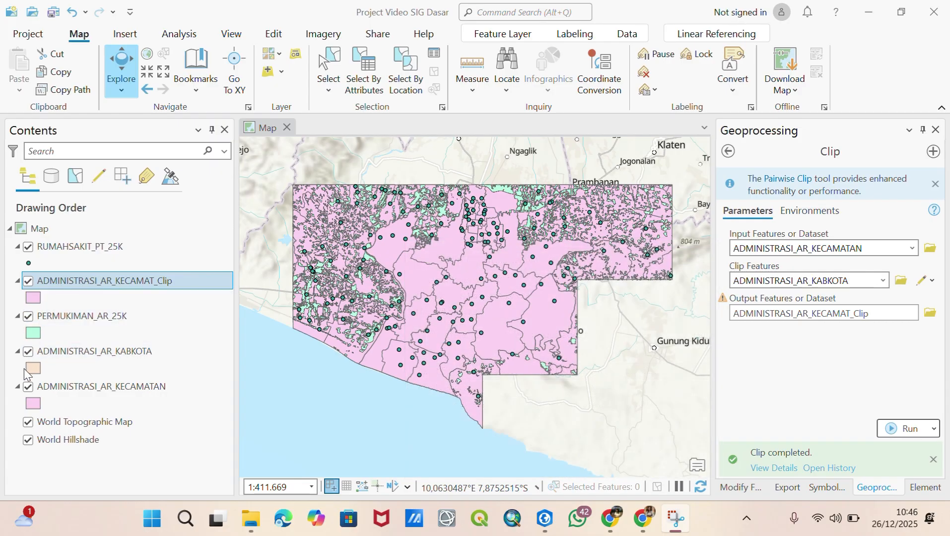
# Hide and show the original ADMINISTRASI_AR_KECAMATAN layer again to compare it with the clipped layer
pyautogui.click(27, 385)
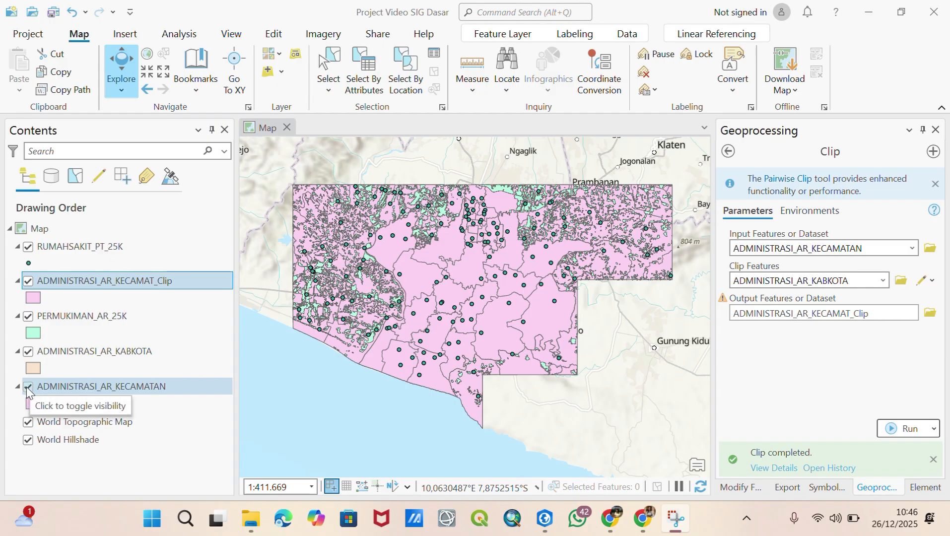
pyautogui.click(26, 386)
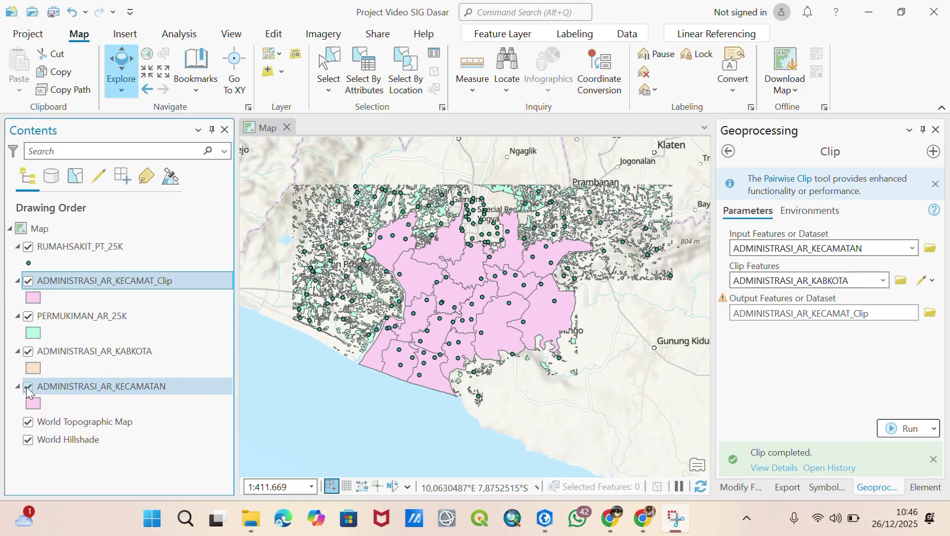
pyautogui.click(26, 387)
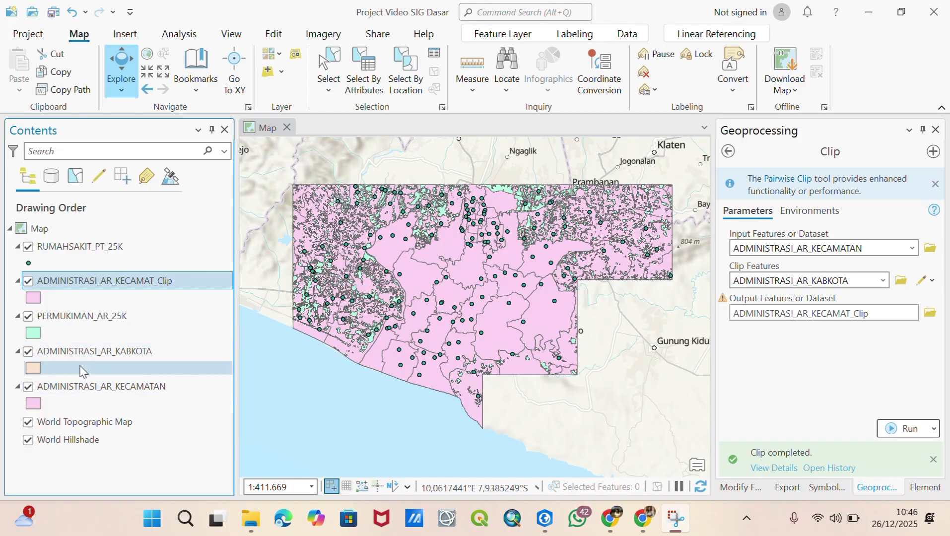
# Hide the original ADMINISTRASI_AR_KECAMATAN layer and switch the clipped district layer off and on again to check it
pyautogui.click(28, 387)
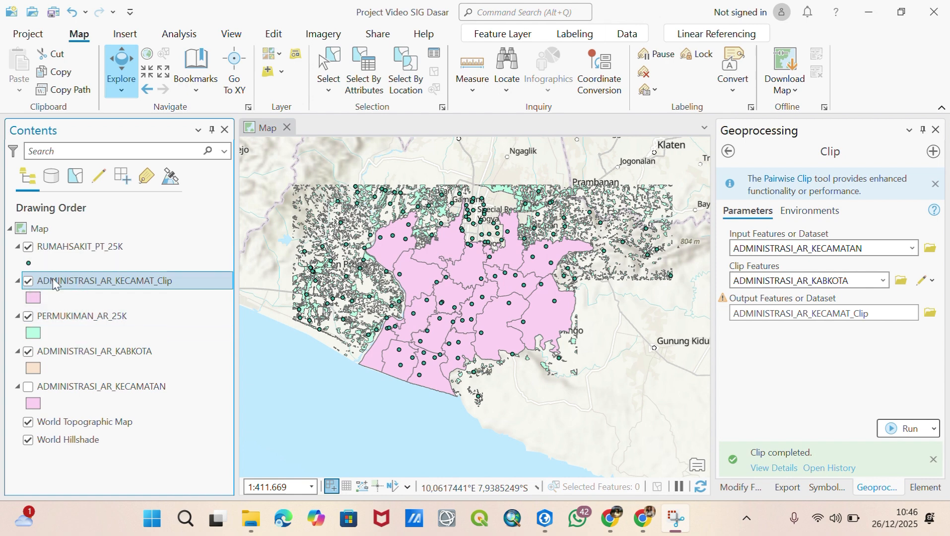
pyautogui.click(26, 281)
pyautogui.click(26, 281)
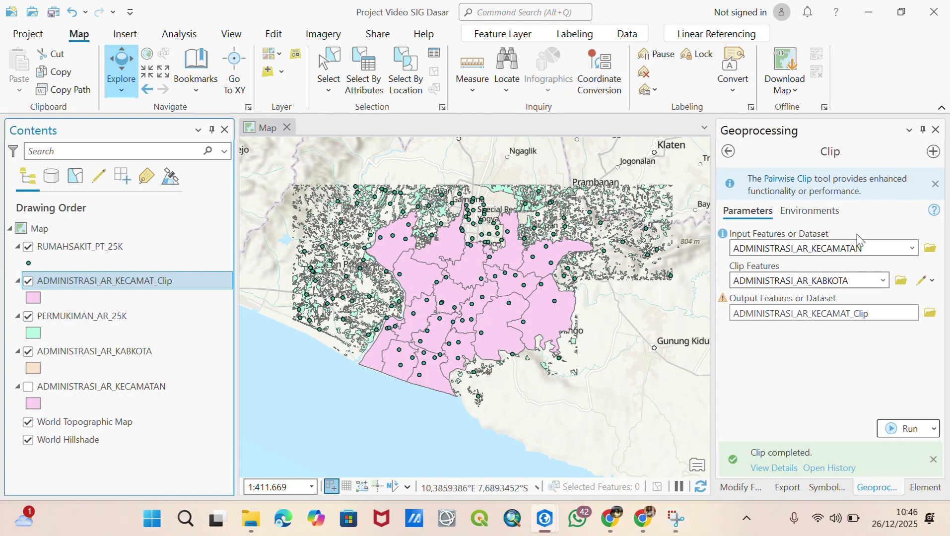
# Clip PERMUKIMAN_AR_25K to the ADMINISTRASI_AR_KABKOTA boundary, naming the output Permukiman_Clip
pyautogui.click(904, 246)
pyautogui.click(912, 248)
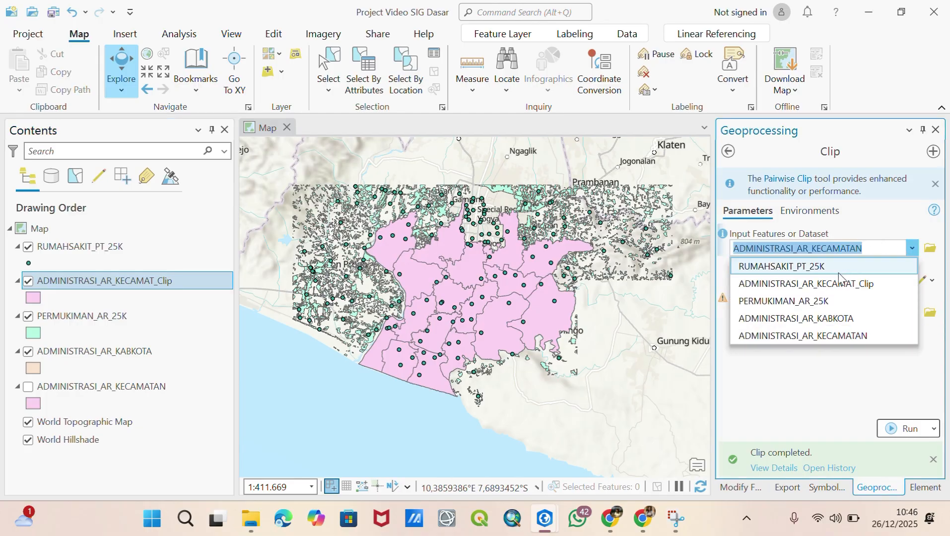
pyautogui.press('Escape')
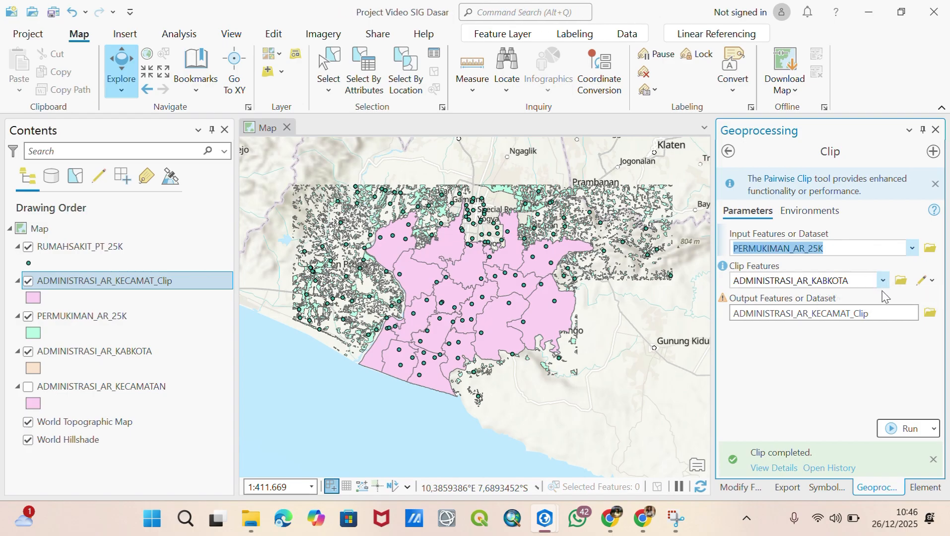
pyautogui.click(853, 314)
pyautogui.press('BackSpace')
pyautogui.press('BackSpace')
pyautogui.press('BackSpace')
pyautogui.press('BackSpace')
pyautogui.press('BackSpace')
pyautogui.press('BackSpace')
pyautogui.press('BackSpace')
pyautogui.press('BackSpace')
pyautogui.press('BackSpace')
pyautogui.press('BackSpace')
pyautogui.press('BackSpace')
pyautogui.press('BackSpace')
pyautogui.press('BackSpace')
pyautogui.press('BackSpace')
pyautogui.press('BackSpace')
pyautogui.press('BackSpace')
pyautogui.press('BackSpace')
pyautogui.press('BackSpace')
pyautogui.press('BackSpace')
pyautogui.press('BackSpace')
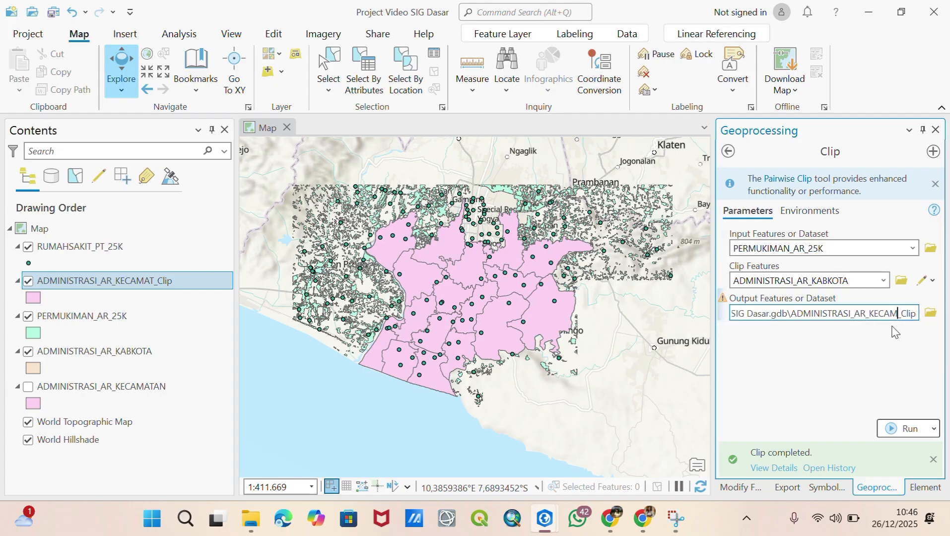
pyautogui.press('BackSpace')
pyautogui.press('BackSpace')
pyautogui.press('BackSpace')
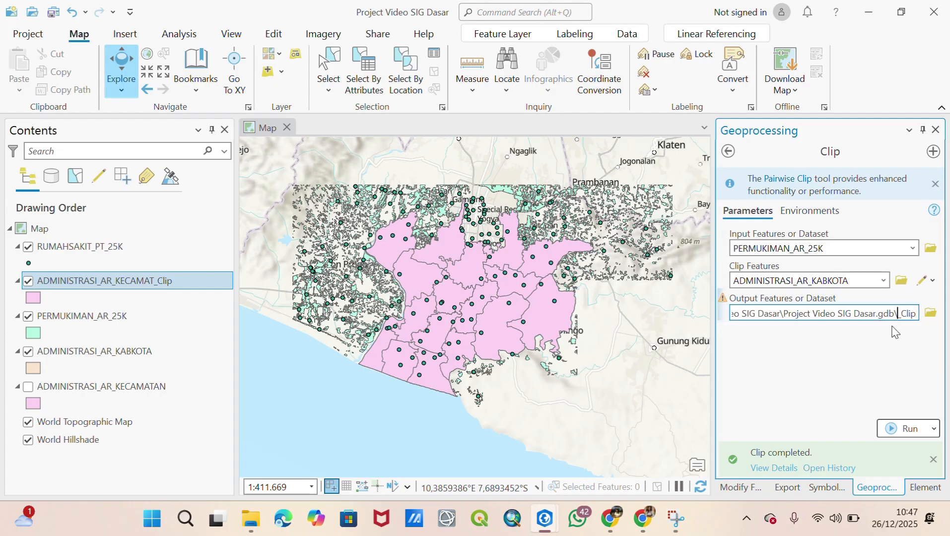
pyautogui.write('Permukiman')
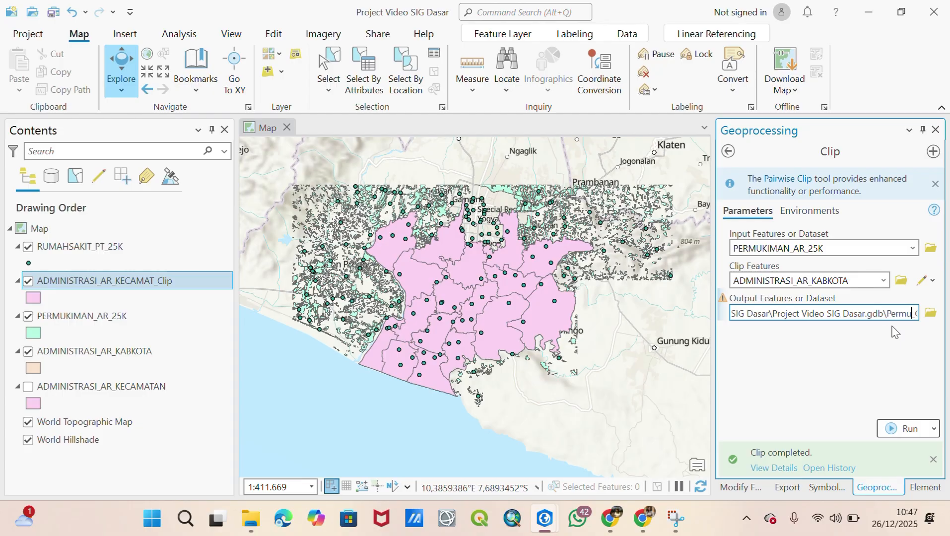
pyautogui.click(862, 346)
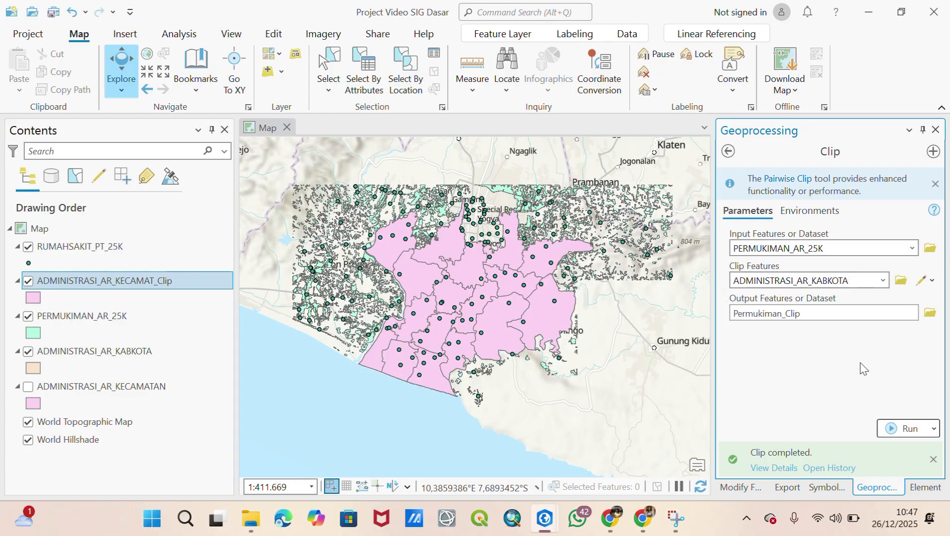
pyautogui.click(893, 427)
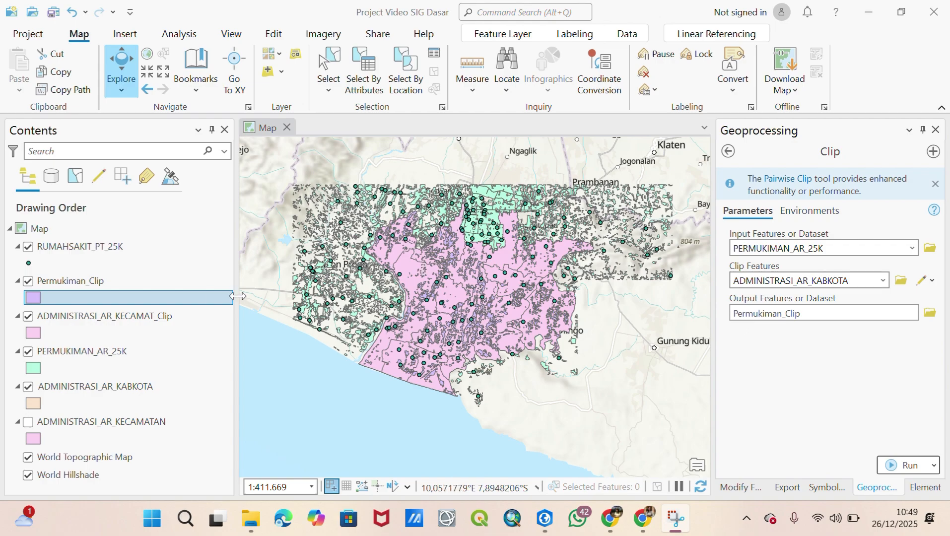
# Hide the original PERMUKIMAN_AR_25K layer so only the clipped settlements are displayed
pyautogui.click(106, 281)
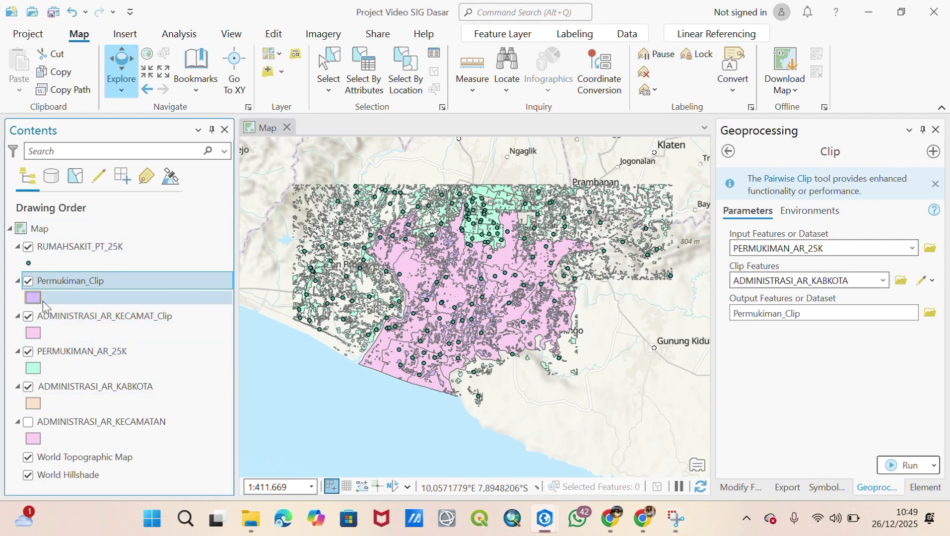
pyautogui.click(28, 352)
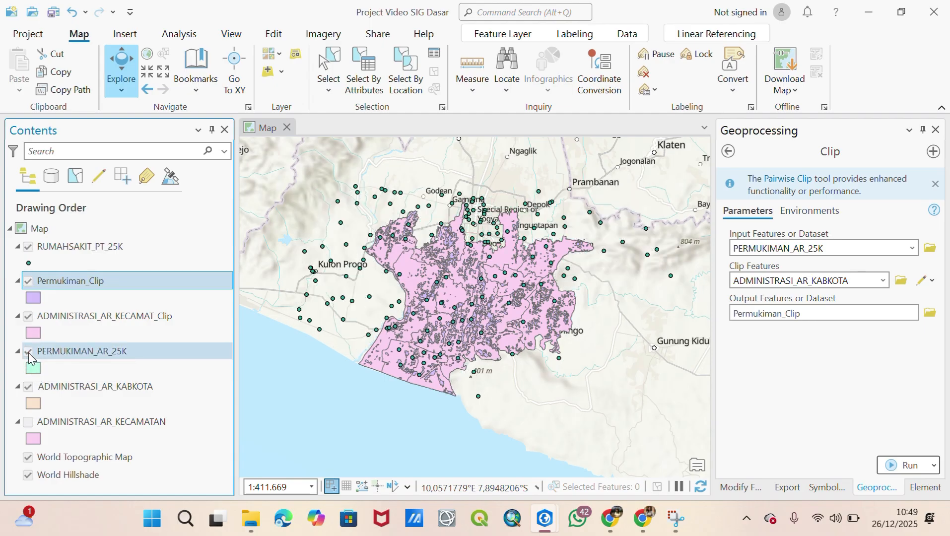
pyautogui.click(28, 352)
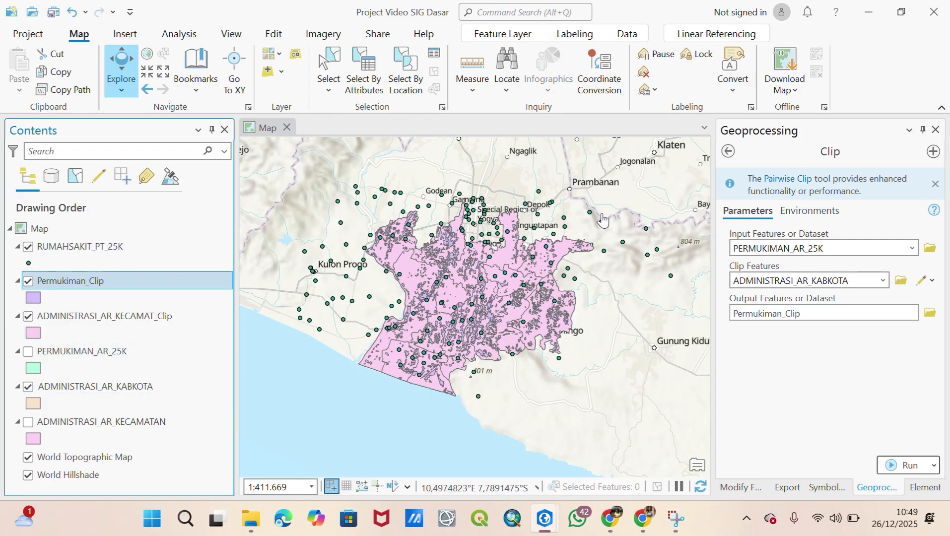
# Clip RUMAHSAKIT_PT_25K to the ADMINISTRASI_AR_KABKOTA boundary, naming the output RumahSakit_Clip
pyautogui.click(912, 251)
pyautogui.click(911, 250)
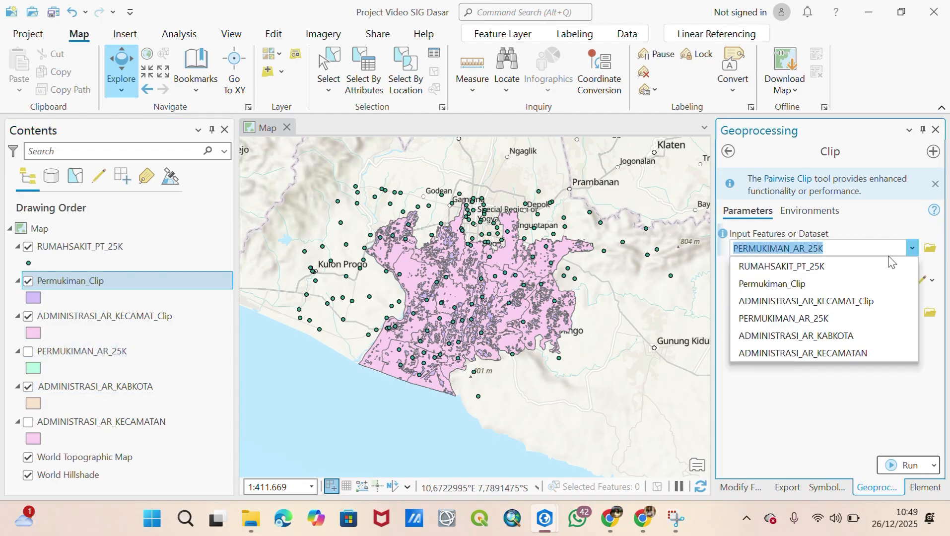
pyautogui.click(861, 269)
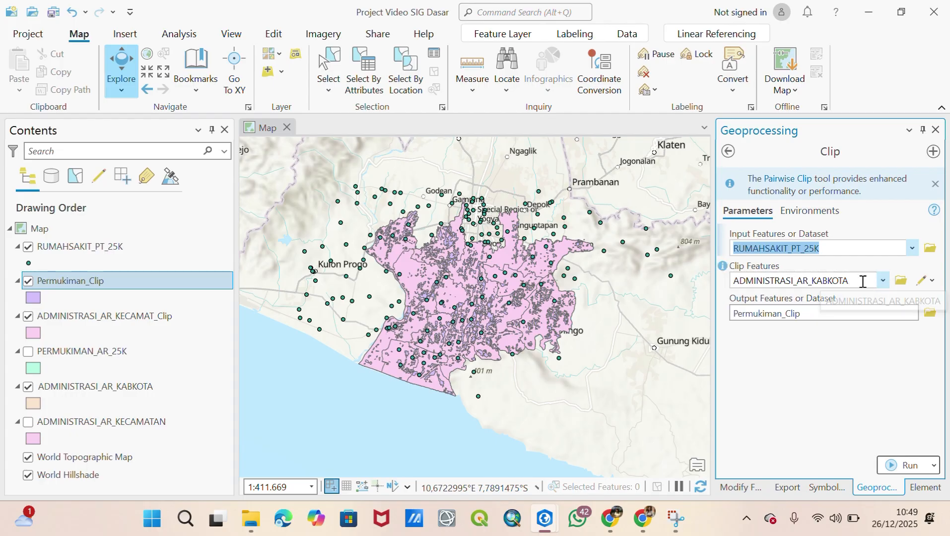
pyautogui.click(822, 313)
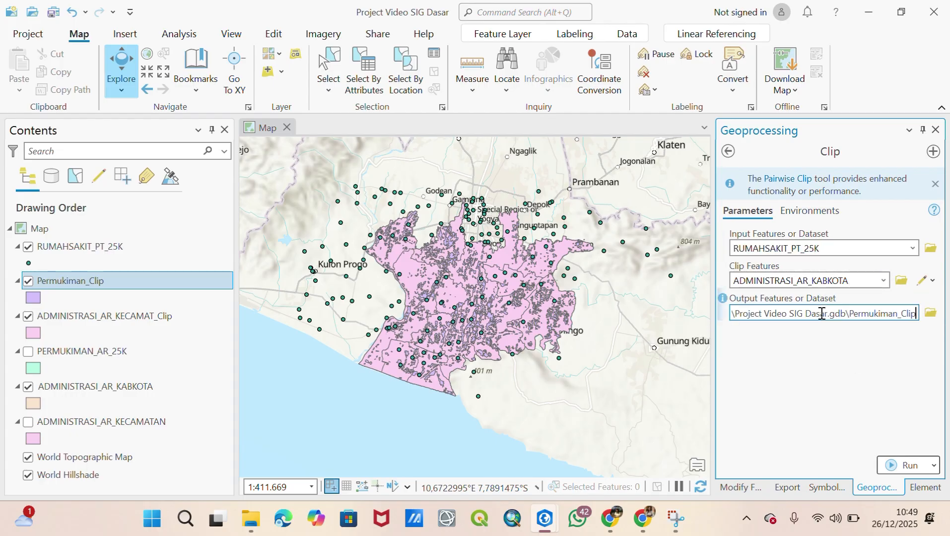
pyautogui.press('BackSpace')
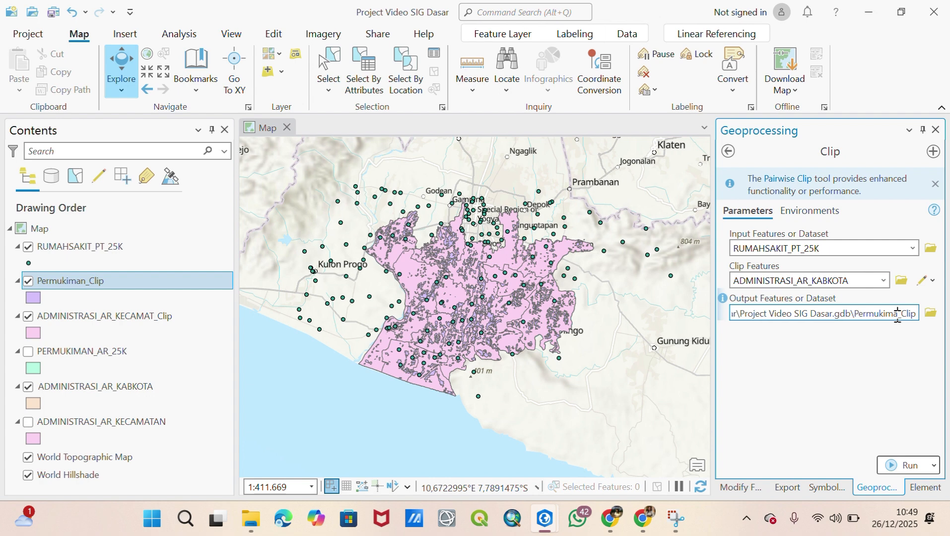
pyautogui.press('BackSpace')
pyautogui.press('BackSpace')
pyautogui.press('BackSpace')
pyautogui.press('BackSpace')
pyautogui.press('BackSpace')
pyautogui.press('BackSpace')
pyautogui.press('BackSpace')
pyautogui.press('BackSpace')
pyautogui.press('BackSpace')
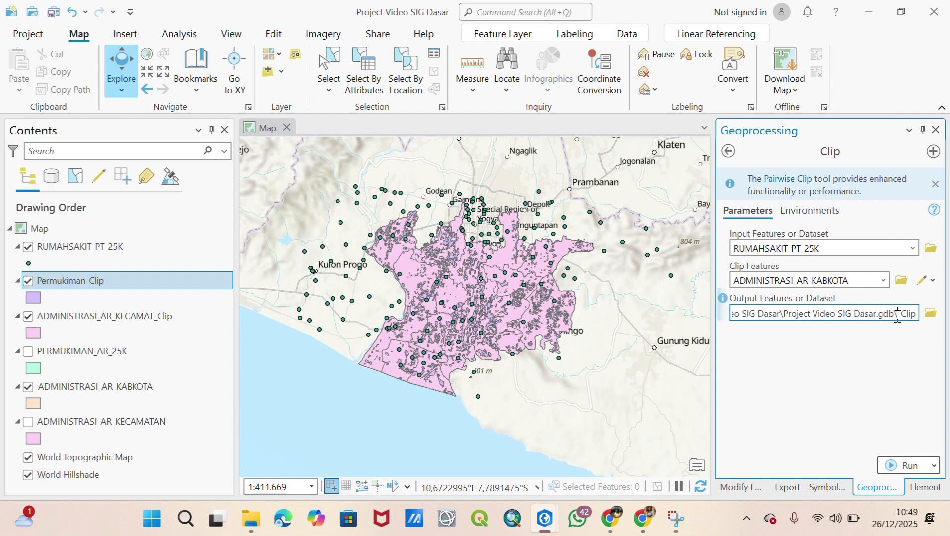
pyautogui.write('RumahSak')
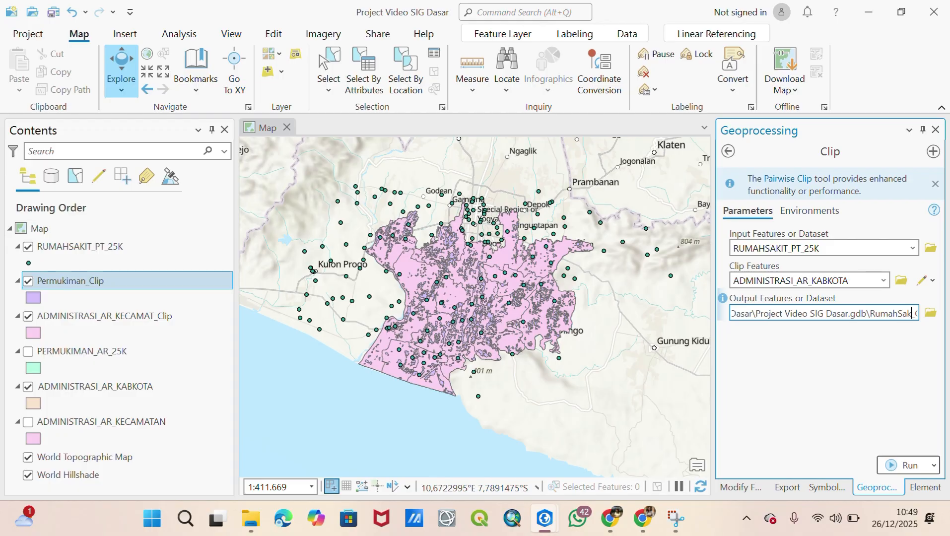
pyautogui.write('it')
pyautogui.click(860, 380)
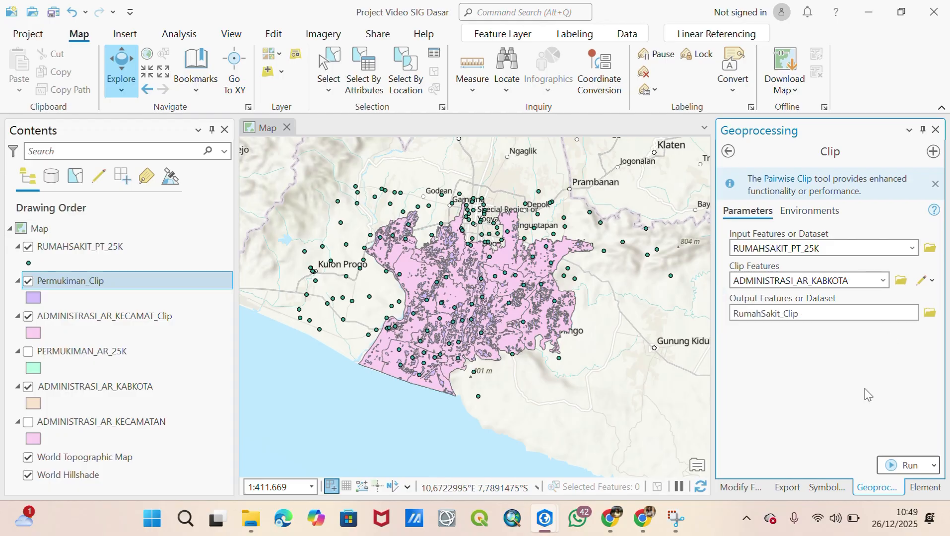
pyautogui.click(895, 464)
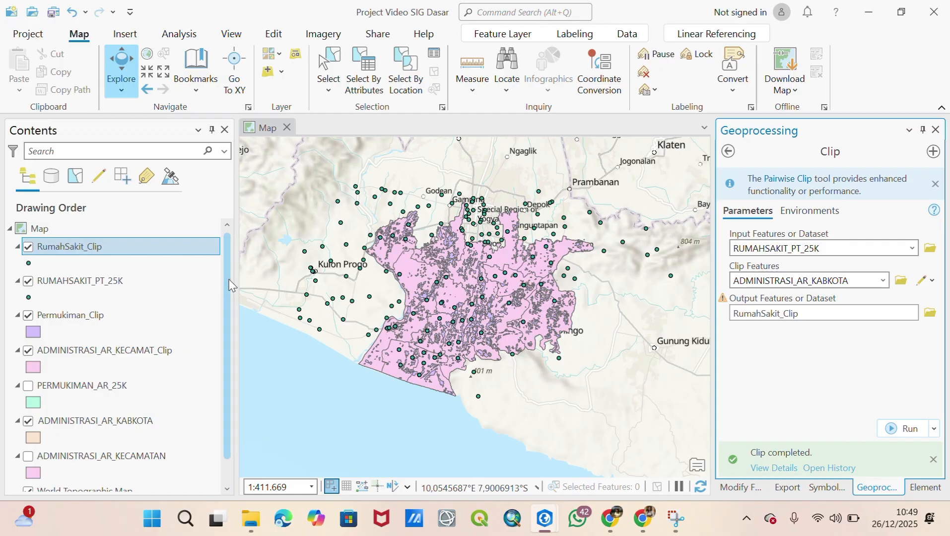
# Hide the original RUMAHSAKIT_PT_25K layer to check the clipped hospital points, and remove that original layer from the map
pyautogui.click(27, 281)
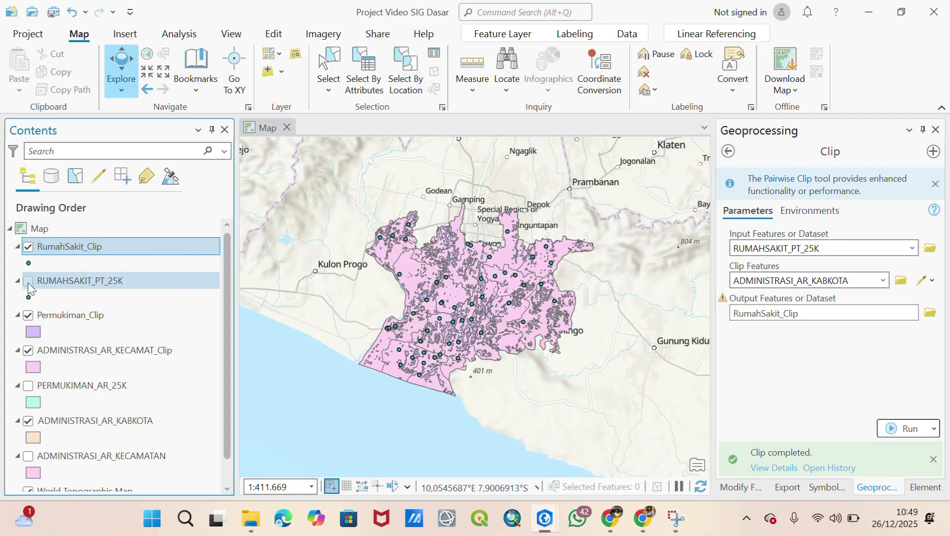
pyautogui.scroll(2, 457, 310)
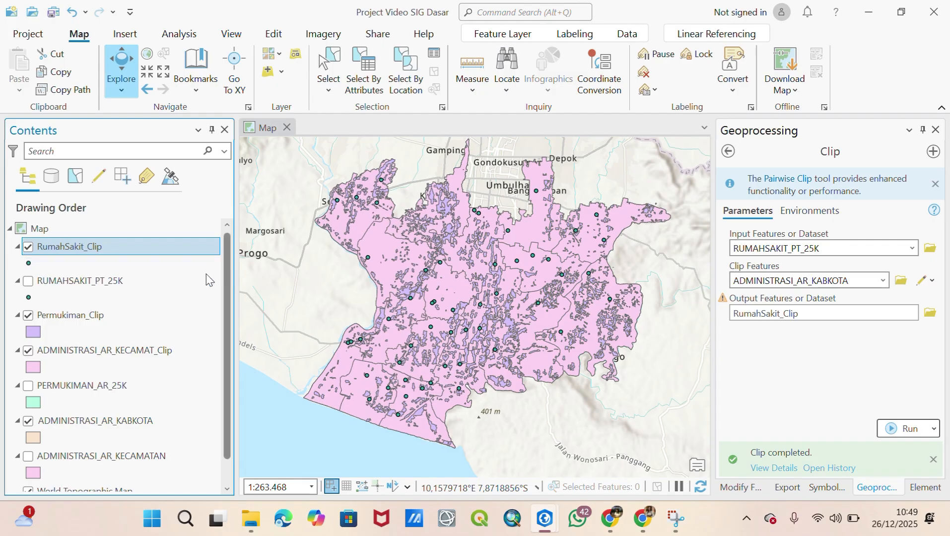
pyautogui.click(119, 286)
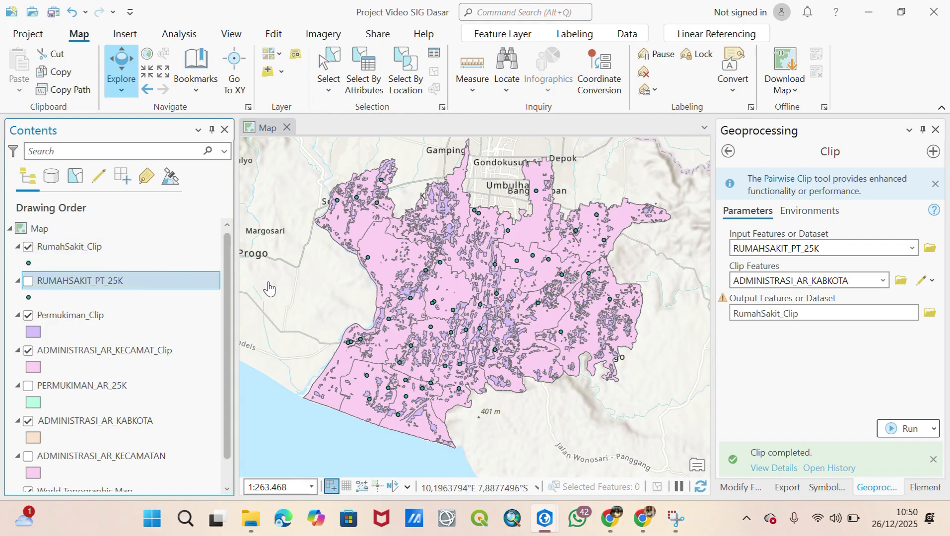
pyautogui.rightClick(66, 283)
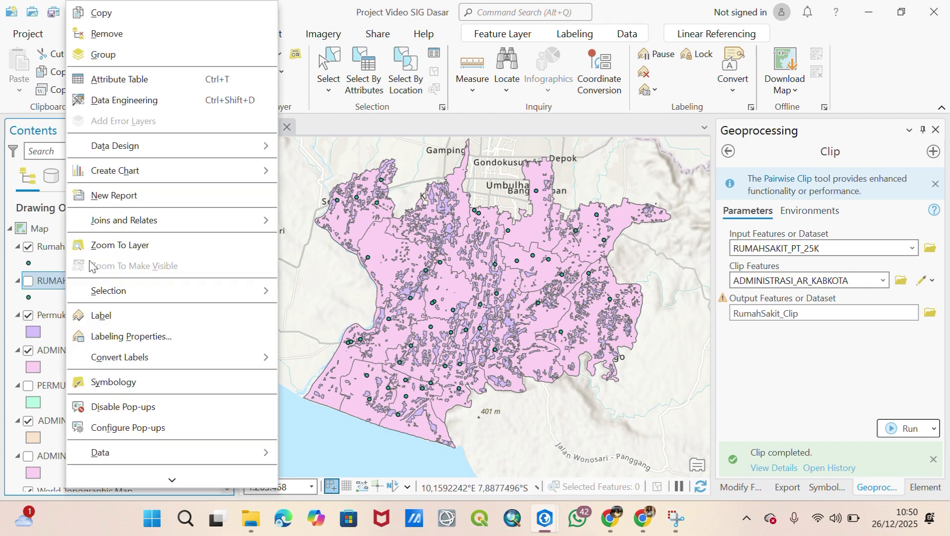
pyautogui.click(177, 36)
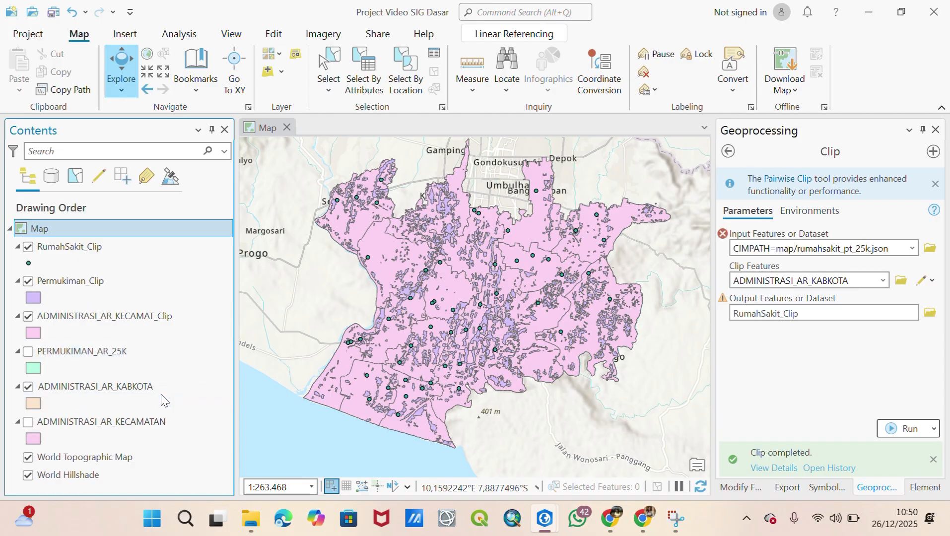
# Move ADMINISTRASI_AR_KABKOTA above PERMUKIMAN_AR_25K in the drawing order, and remove the original PERMUKIMAN_AR_25K and ADMINISTRASI_AR_KECAMATAN layers
pyautogui.click(130, 392)
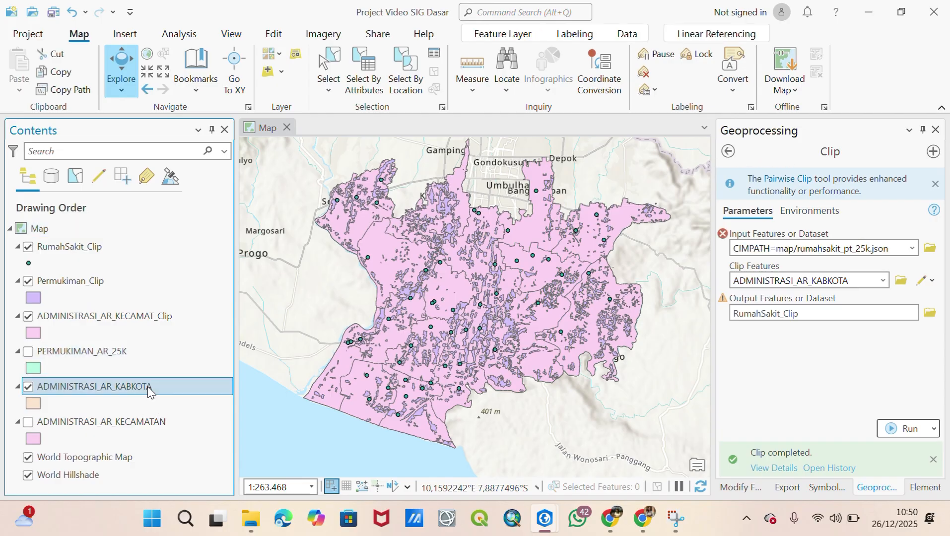
pyautogui.moveTo(135, 362); pyautogui.dragTo(132, 345)
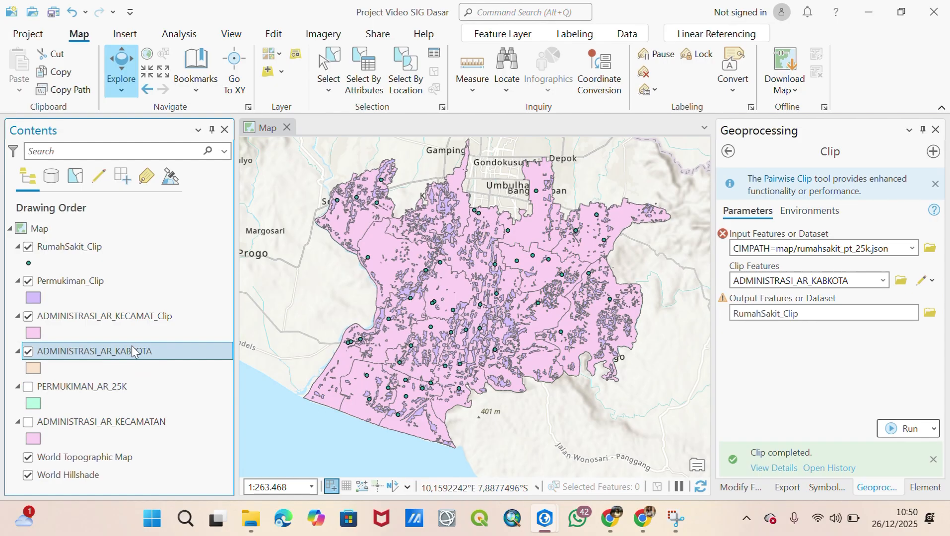
pyautogui.click(126, 385)
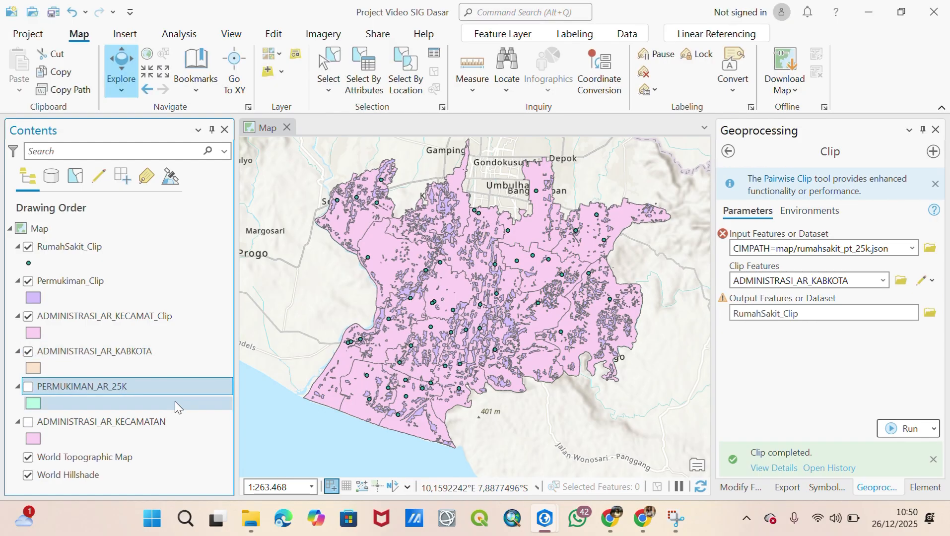
pyautogui.keyDown('ctrl'); pyautogui.click(159, 423); pyautogui.keyUp('ctrl')
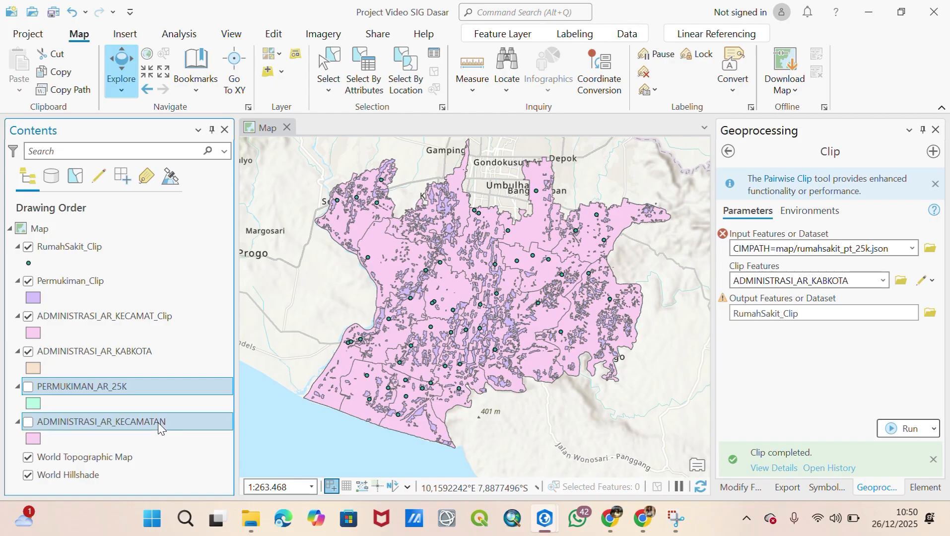
pyautogui.press('Delete')
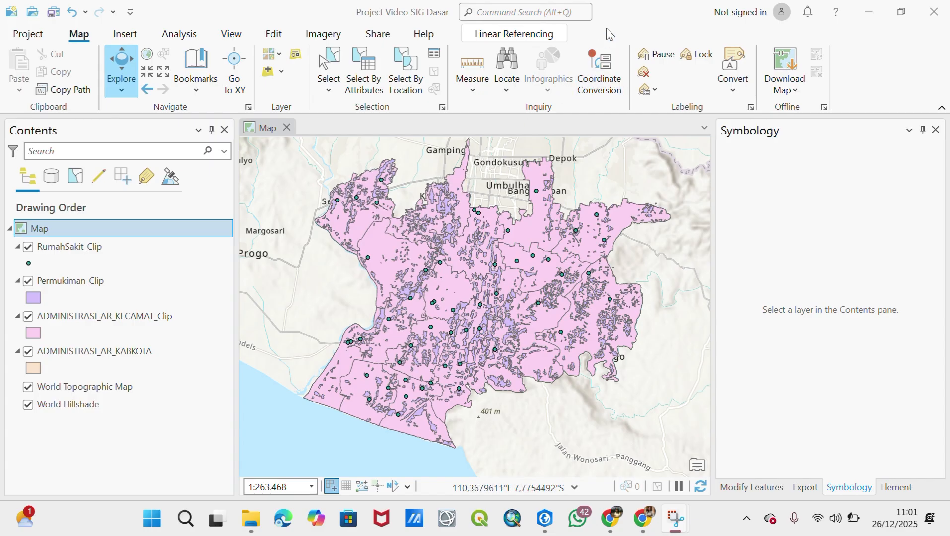
# Search for "multiple ring buffer" and open the Multiple Ring Buffer (Analysis Tools) tool
pyautogui.click(585, 13)
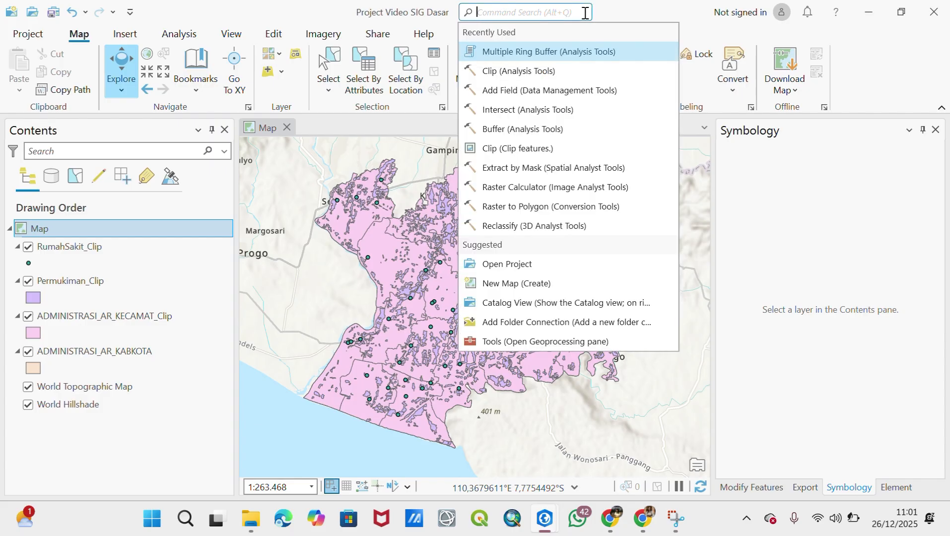
pyautogui.write('mu')
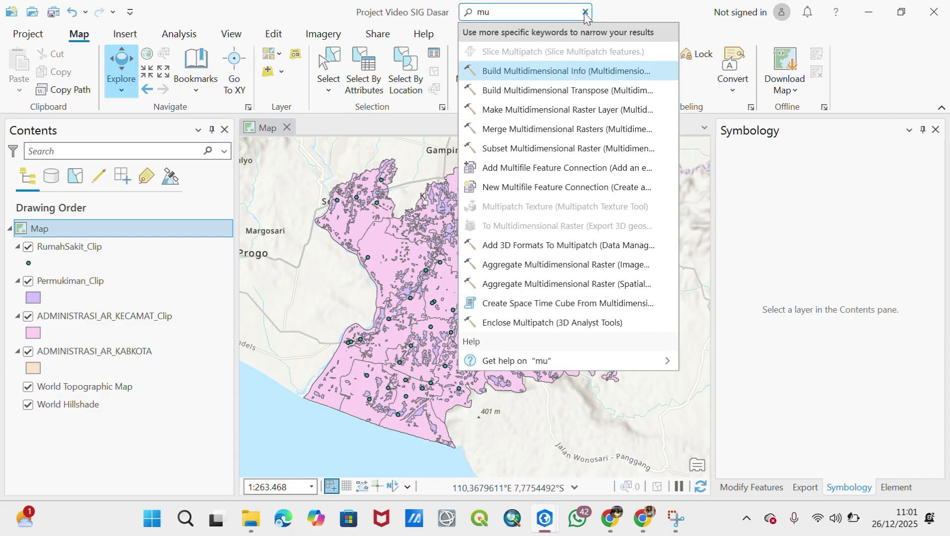
pyautogui.write('ltiple ring ')
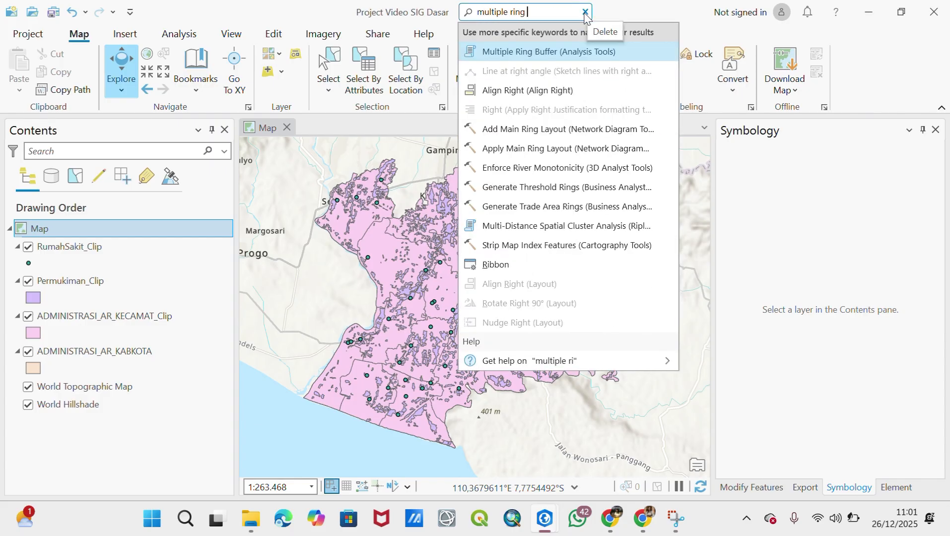
pyautogui.write('buffer')
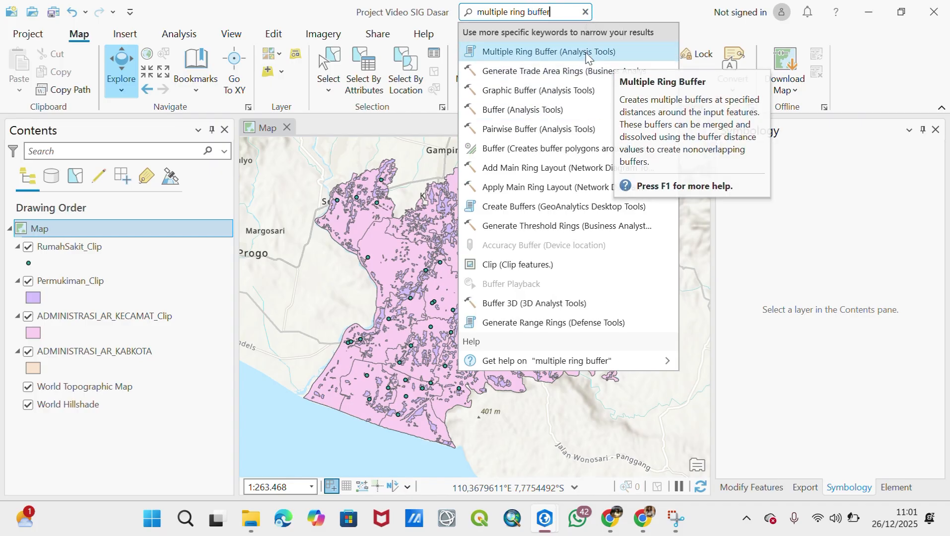
pyautogui.click(610, 54)
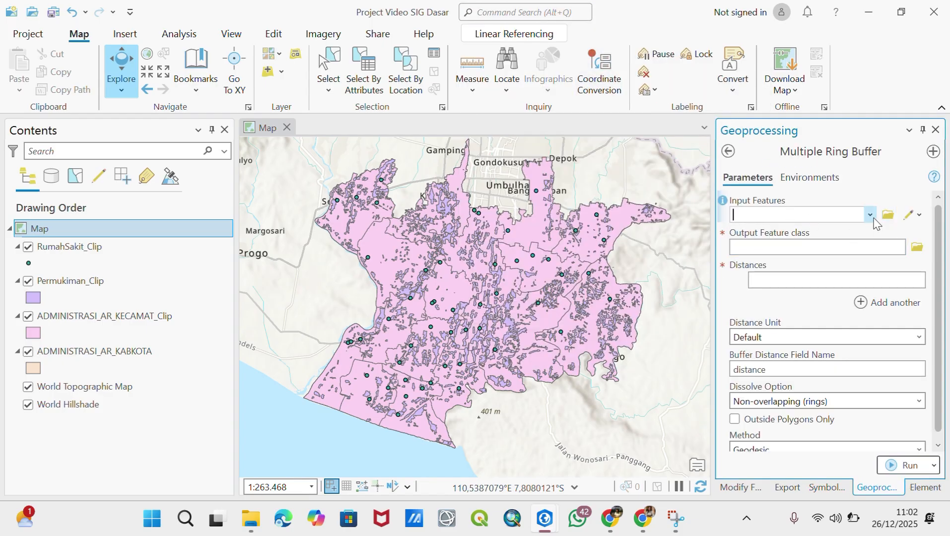
# Set RumahSakit_Clip as the Multiple Ring Buffer input and enter the ring distances 1,5, 3, 4,5 and 6
pyautogui.click(870, 215)
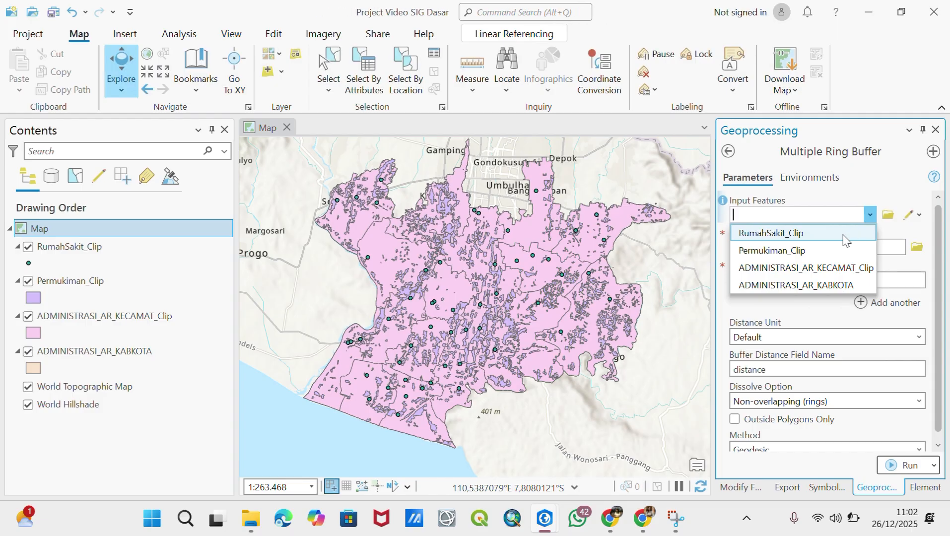
pyautogui.click(842, 237)
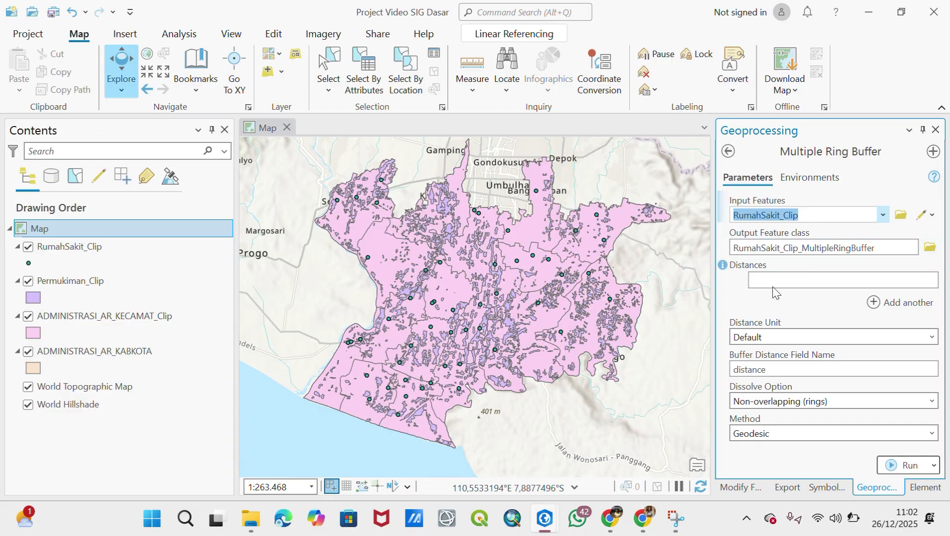
pyautogui.click(820, 281)
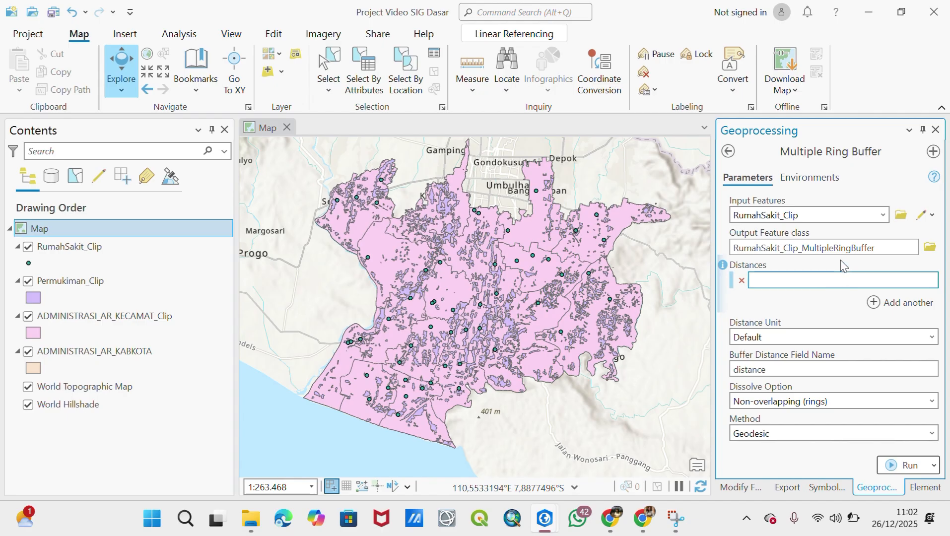
pyautogui.write('1,5')
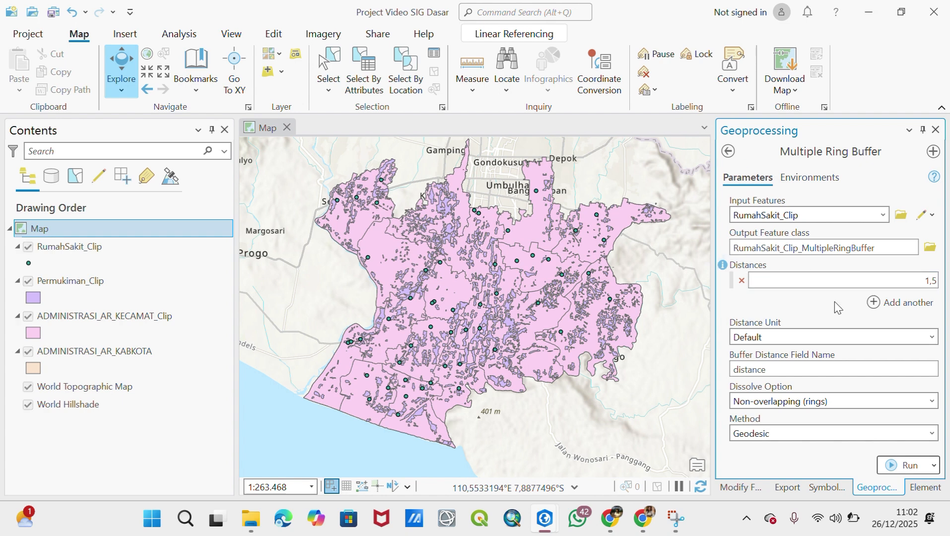
pyautogui.click(869, 311)
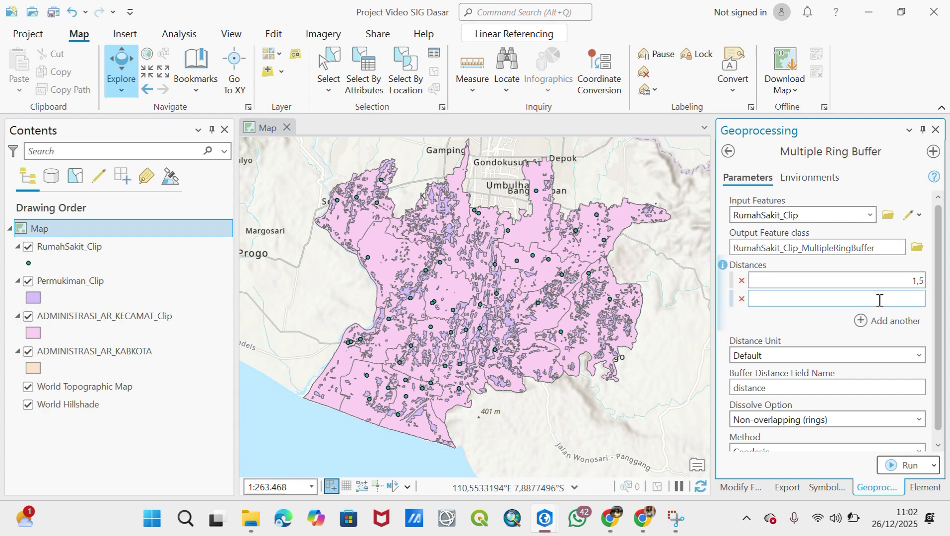
pyautogui.click(878, 299)
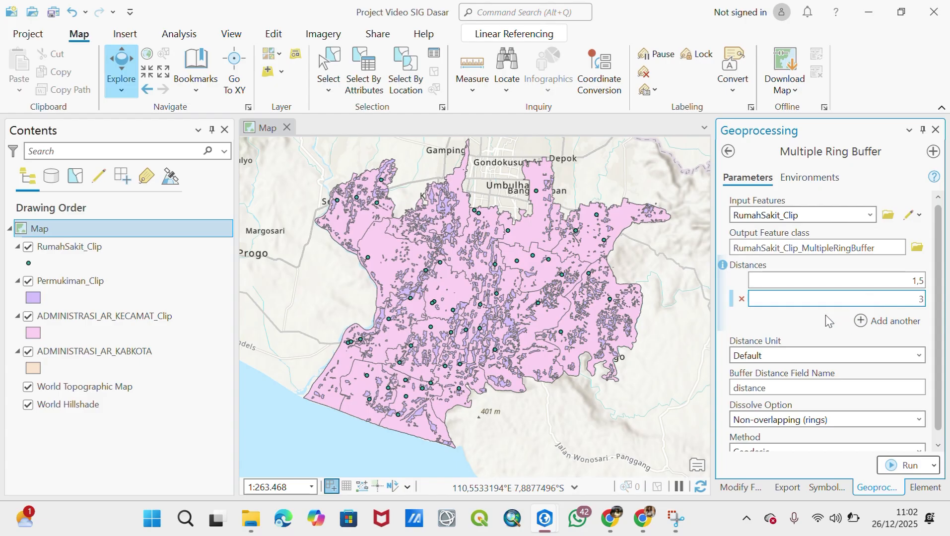
pyautogui.click(872, 320)
pyautogui.click(892, 313)
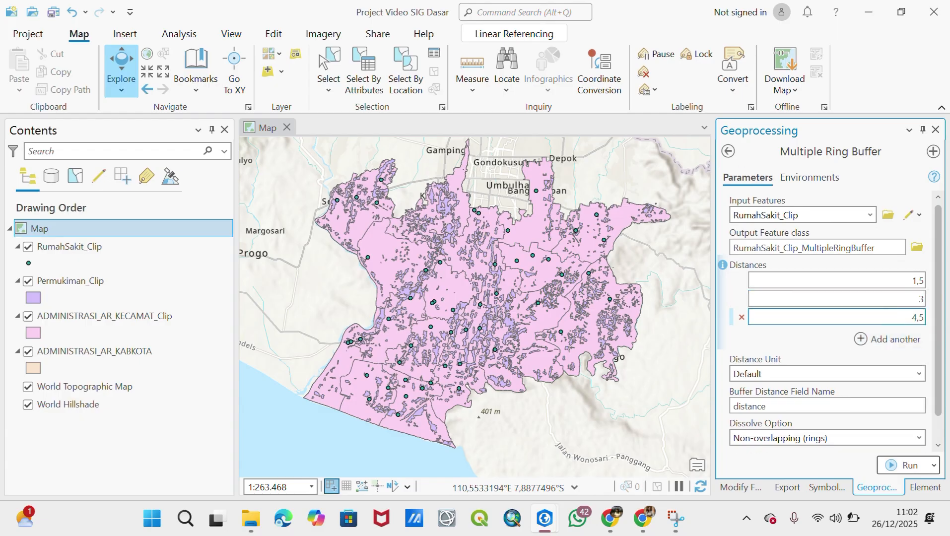
pyautogui.click(860, 339)
pyautogui.click(878, 334)
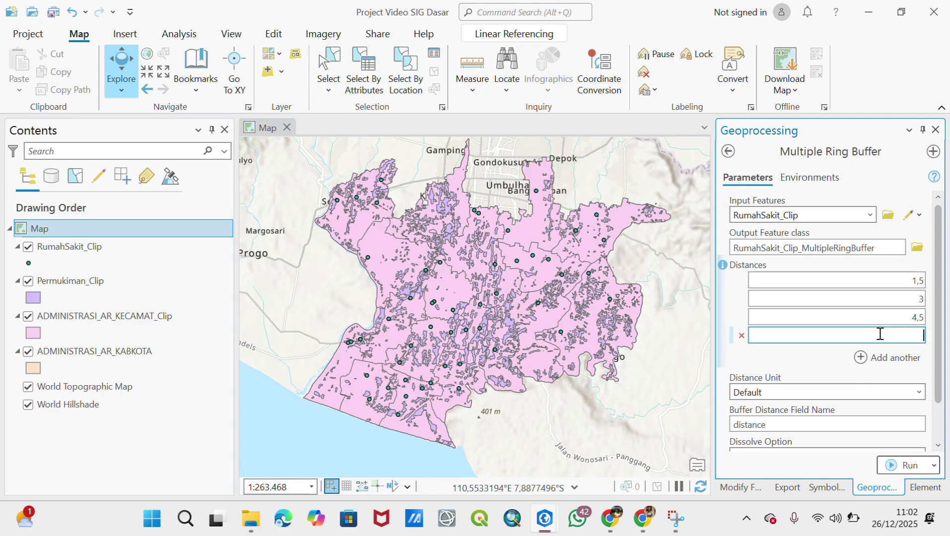
pyautogui.write('6')
pyautogui.click(833, 367)
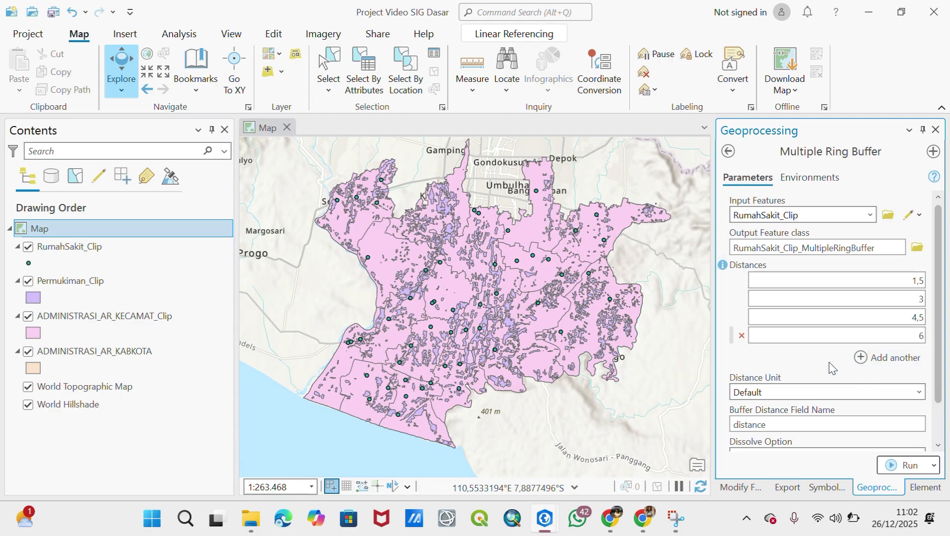
# Set the buffer distance unit to Kilometers and run the Multiple Ring Buffer tool
pyautogui.scroll(-2, 829, 365)
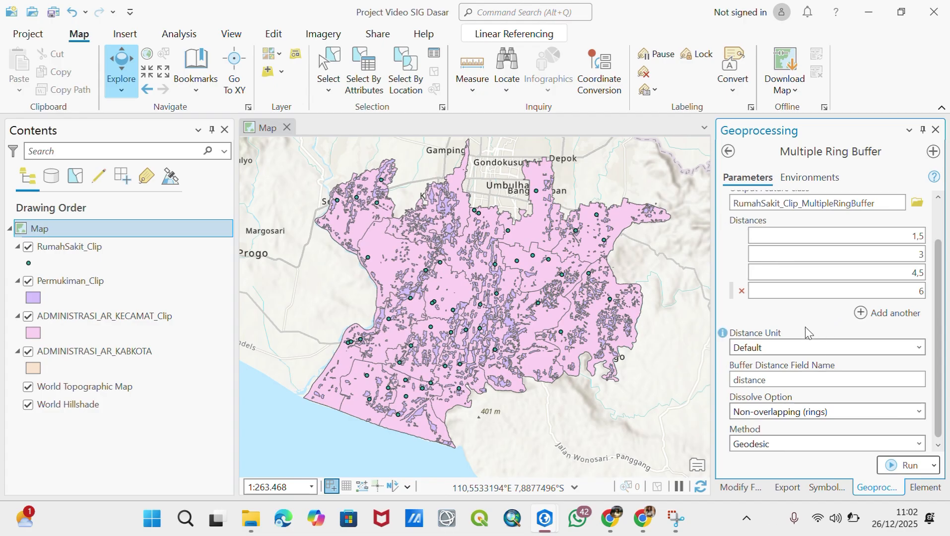
pyautogui.click(919, 349)
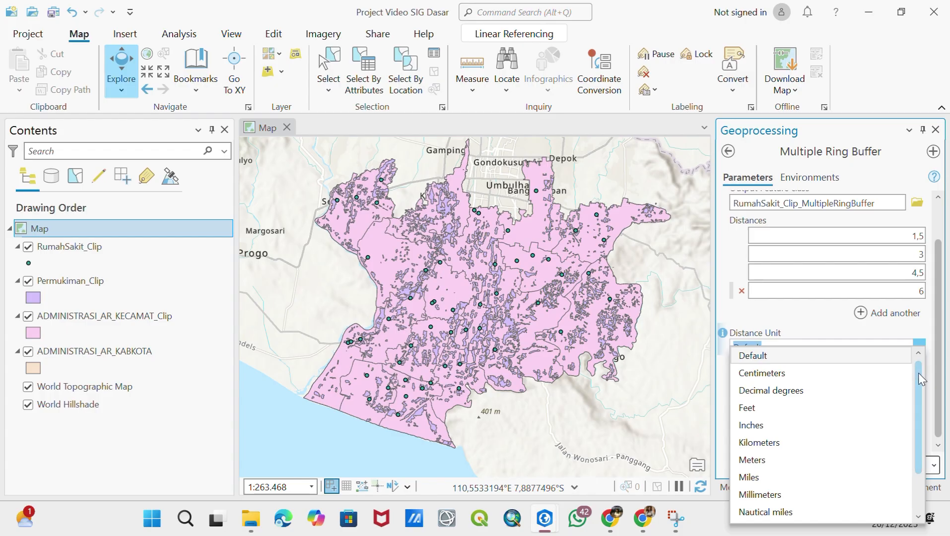
pyautogui.moveTo(918, 373); pyautogui.dragTo(918, 409)
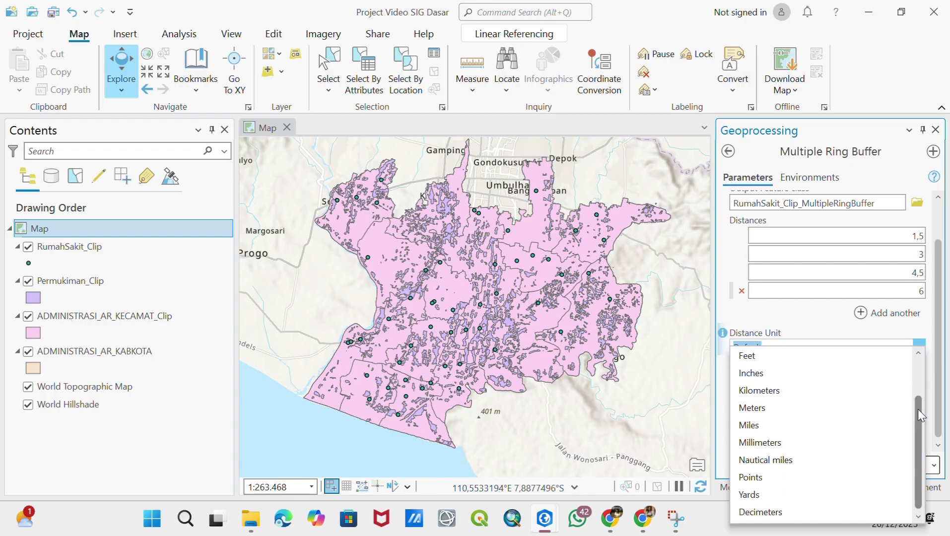
pyautogui.click(786, 391)
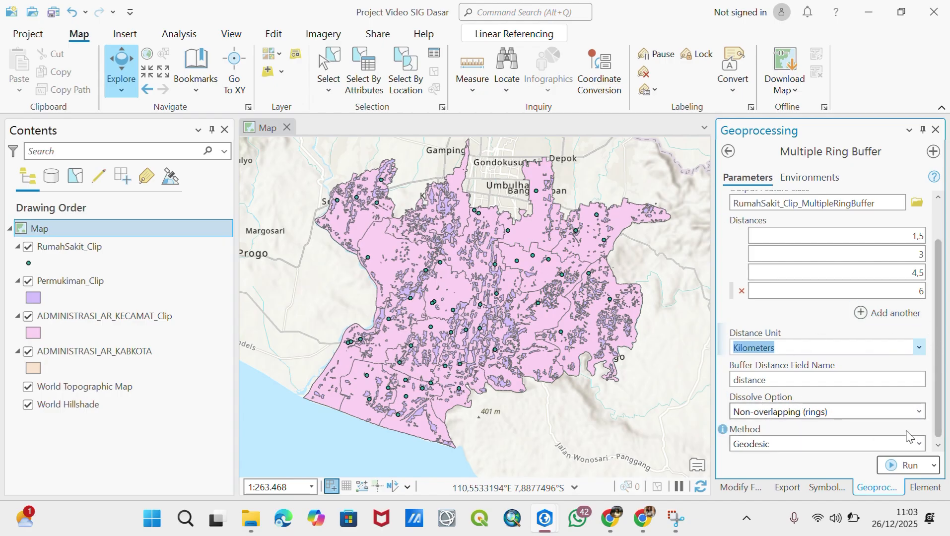
pyautogui.moveTo(938, 370); pyautogui.dragTo(934, 305)
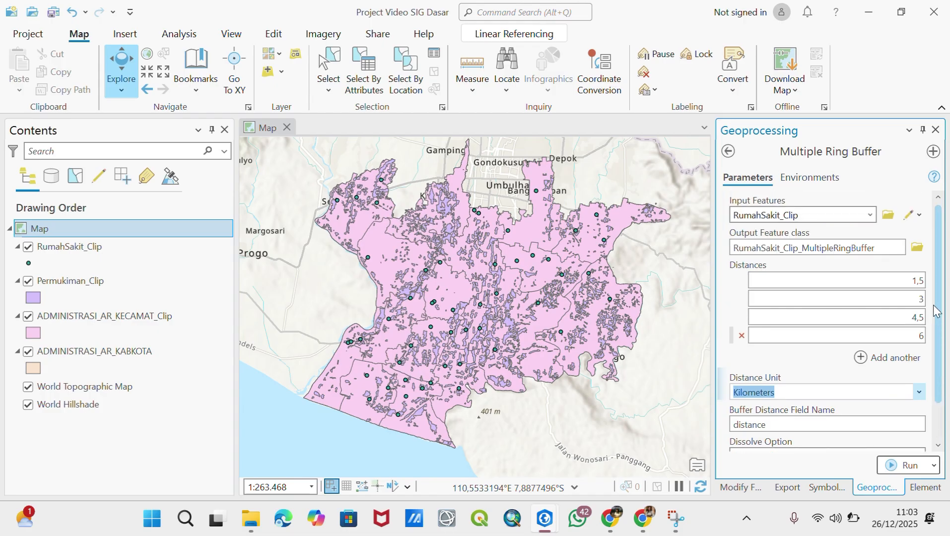
pyautogui.click(902, 465)
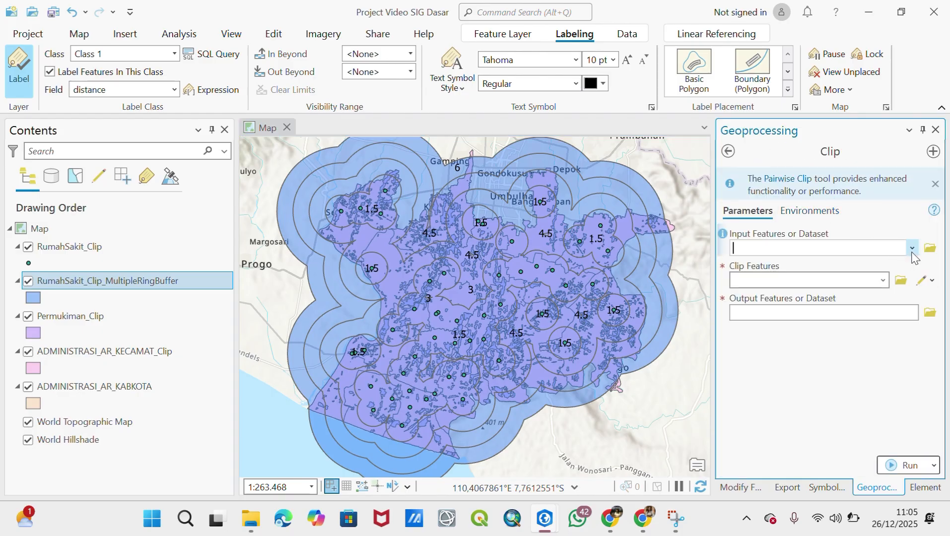
# Clip RumahSakit_Clip_MultipleRingBuffer to the ADMINISTRASI_AR_KABKOTA boundary, naming the output Clip_BufferRS
pyautogui.click(912, 248)
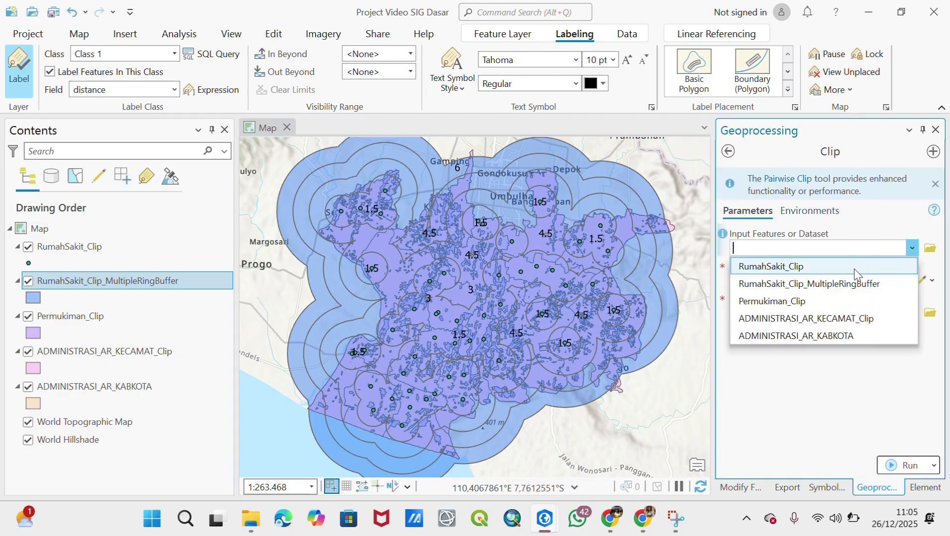
pyautogui.click(828, 285)
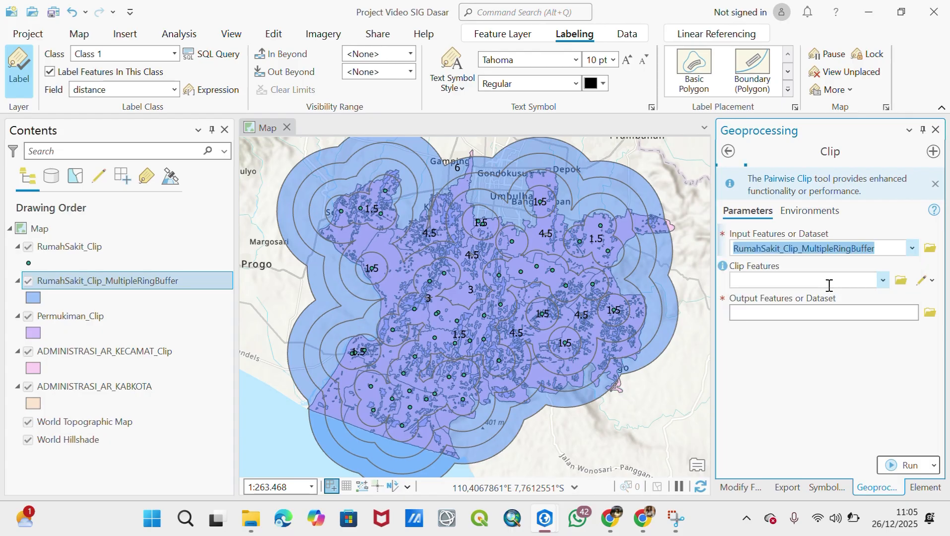
pyautogui.click(884, 281)
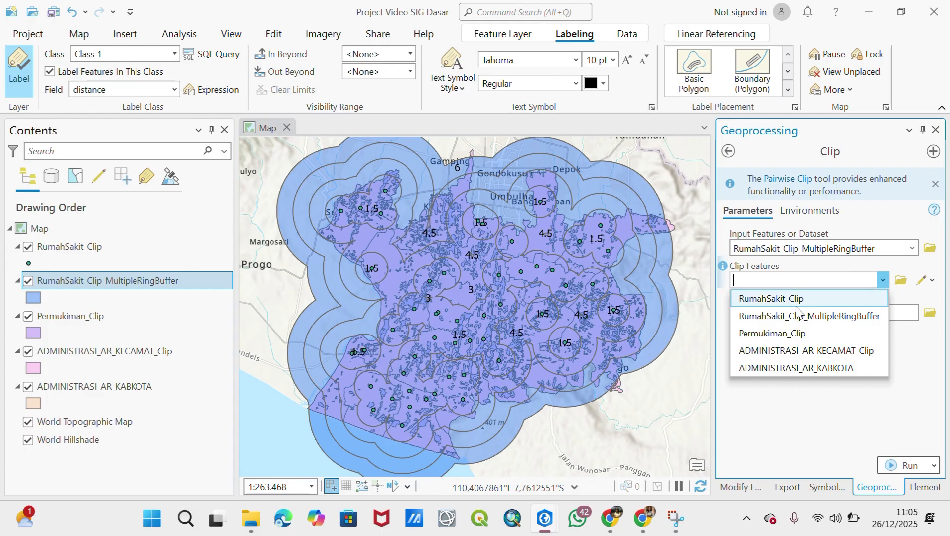
pyautogui.click(793, 370)
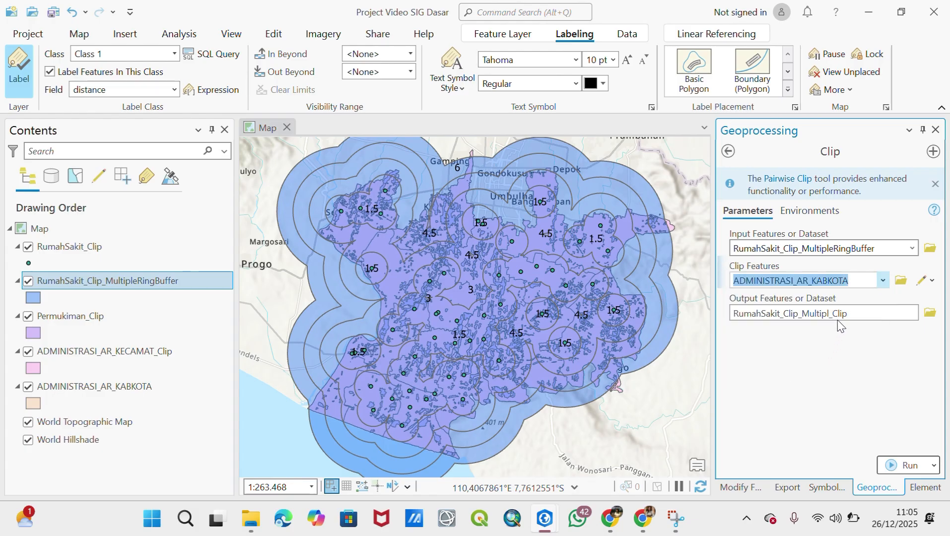
pyautogui.moveTo(860, 314); pyautogui.dragTo(808, 316)
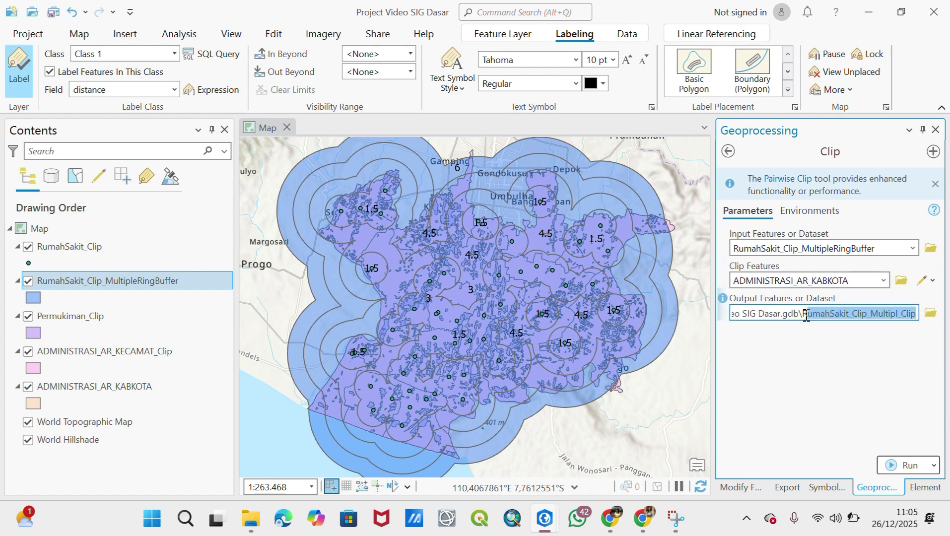
pyautogui.write('Clip_B')
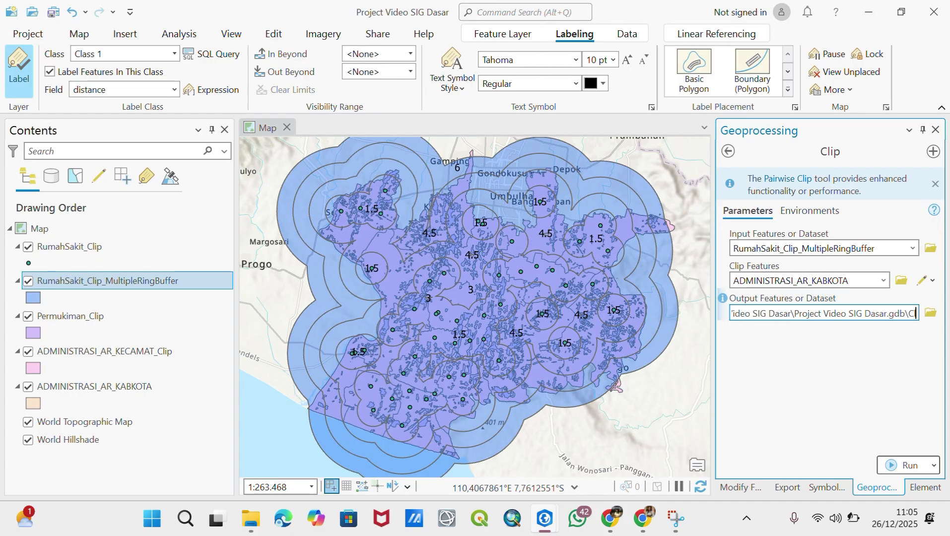
pyautogui.write('ufferRS')
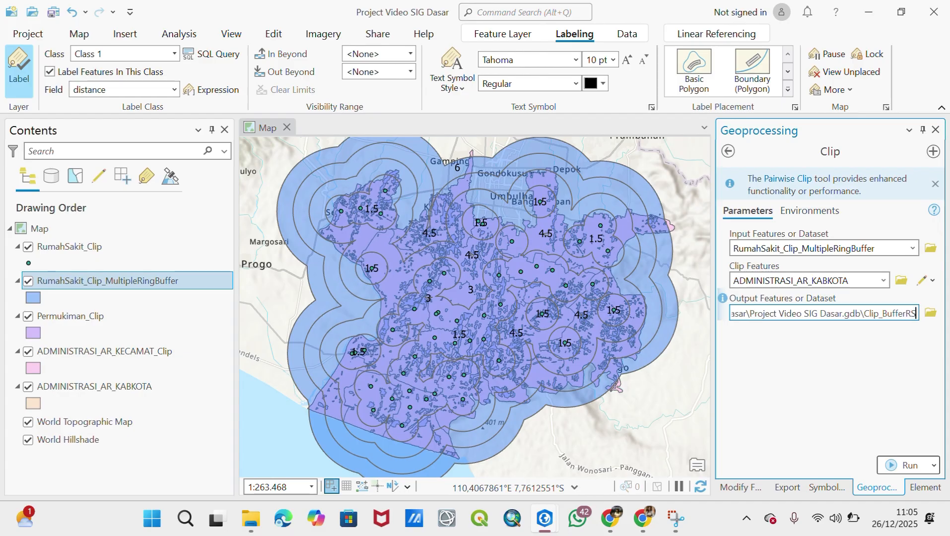
pyautogui.click(800, 342)
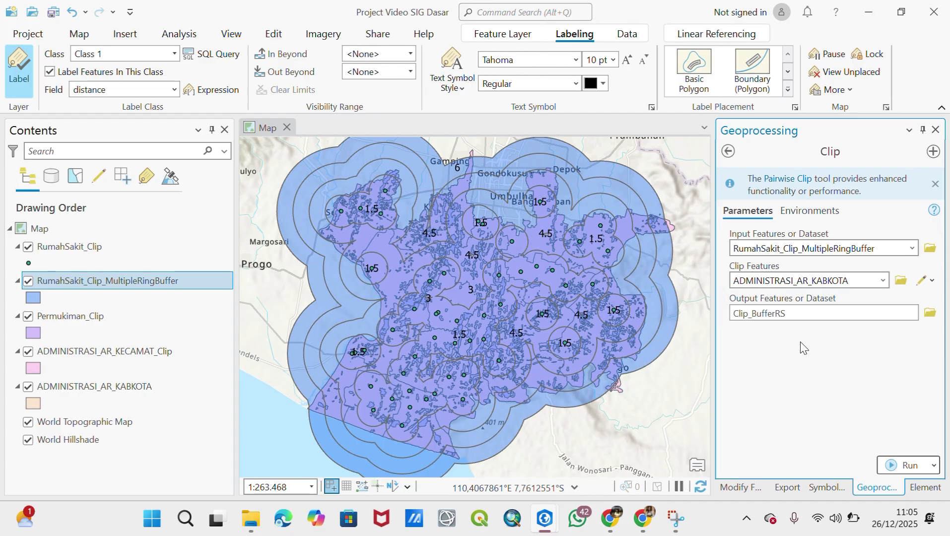
pyautogui.click(903, 465)
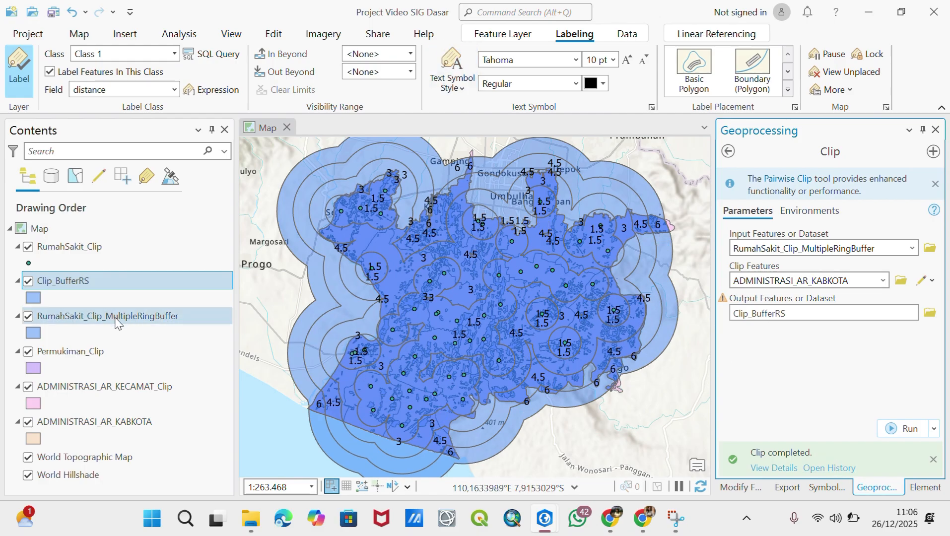
# Hide the RumahSakit_Clip_MultipleRingBuffer layer and inspect the clipped buffer's coverage along the regency's southeastern edge
pyautogui.click(28, 317)
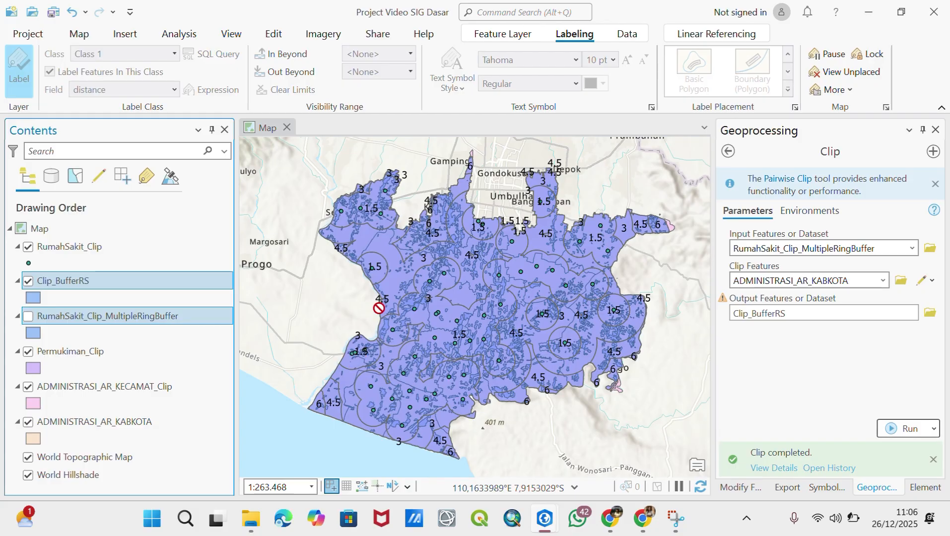
pyautogui.scroll(2, 373, 336)
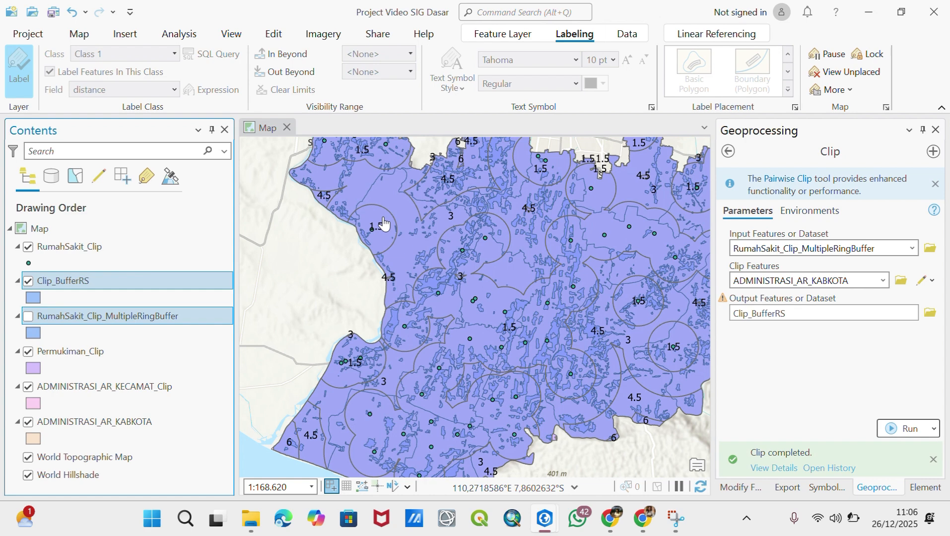
pyautogui.moveTo(568, 334); pyautogui.dragTo(326, 298)
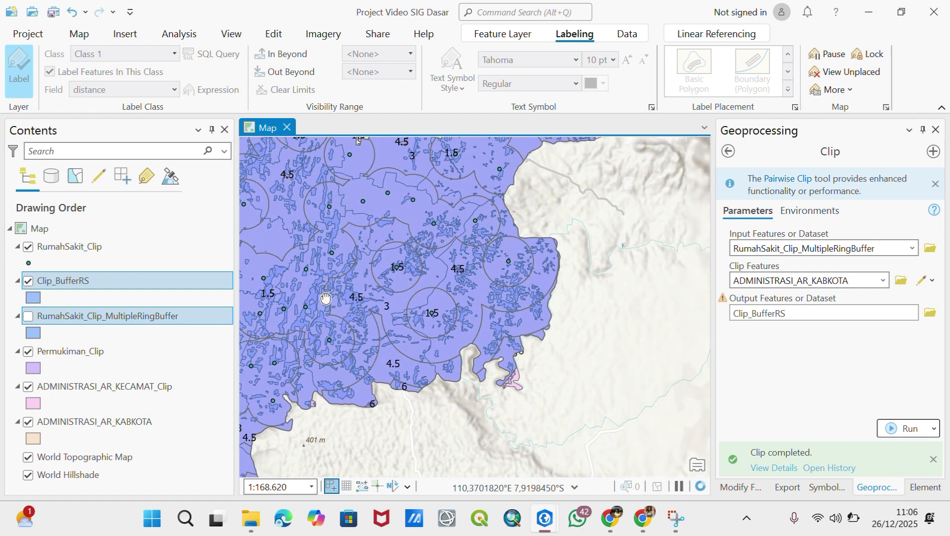
pyautogui.scroll(4, 502, 398)
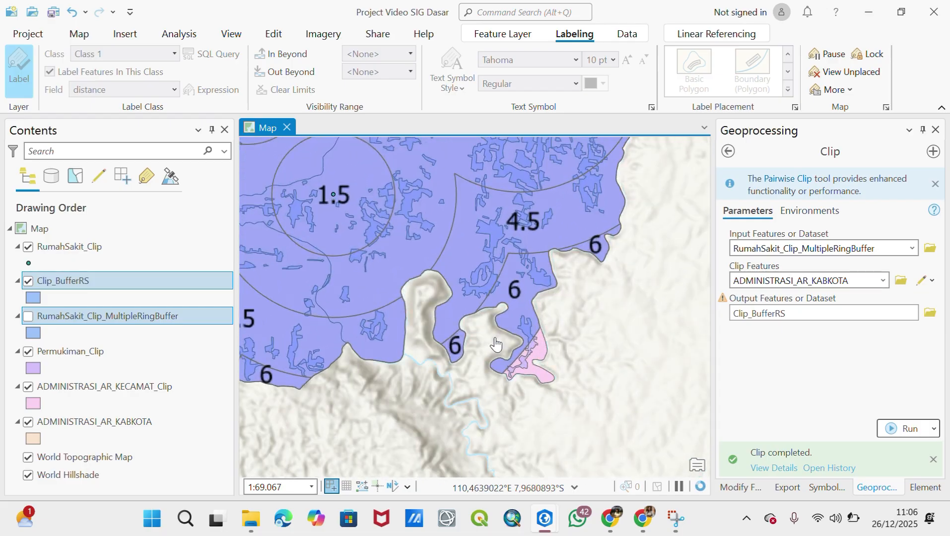
pyautogui.scroll(-2, 505, 284)
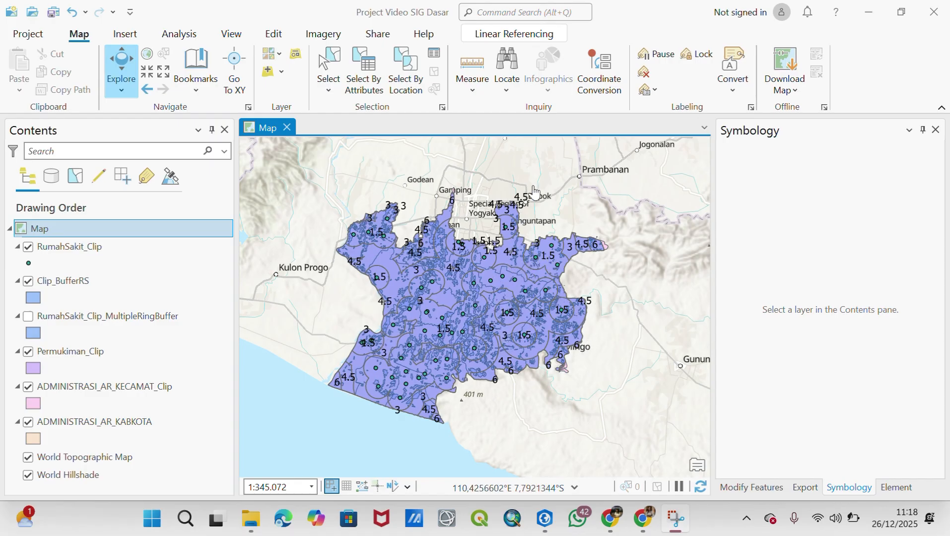
# Search for "intersect" and open the Intersect (Analysis Tools) tool
pyautogui.click(586, 14)
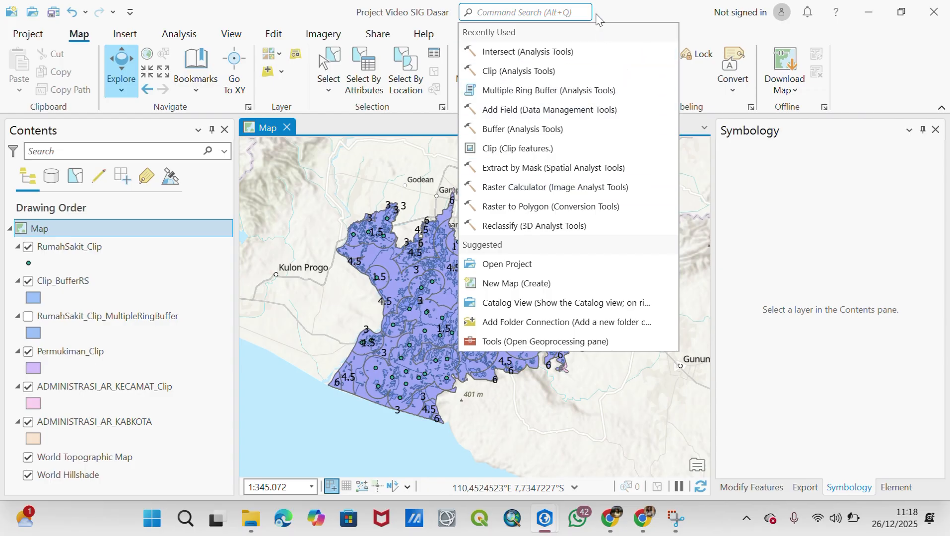
pyautogui.write('i')
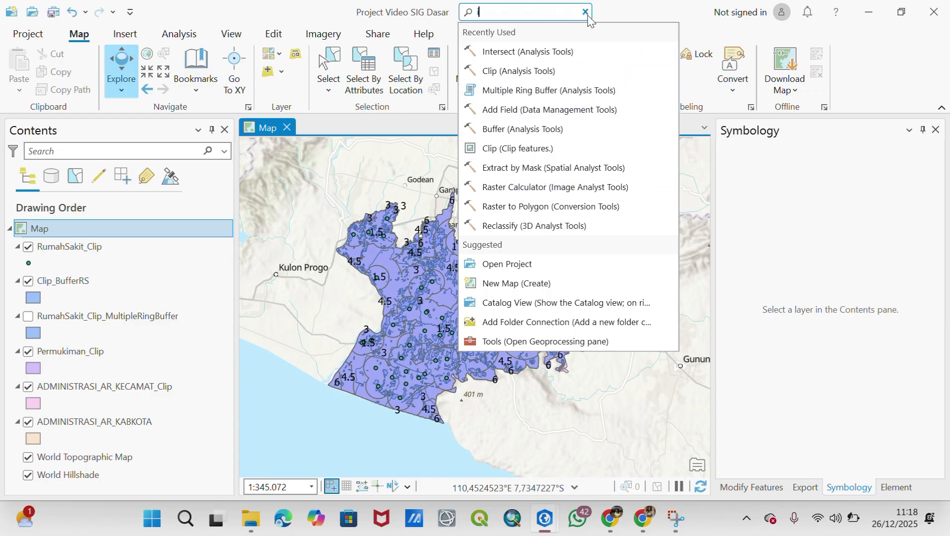
pyautogui.write('ntersect')
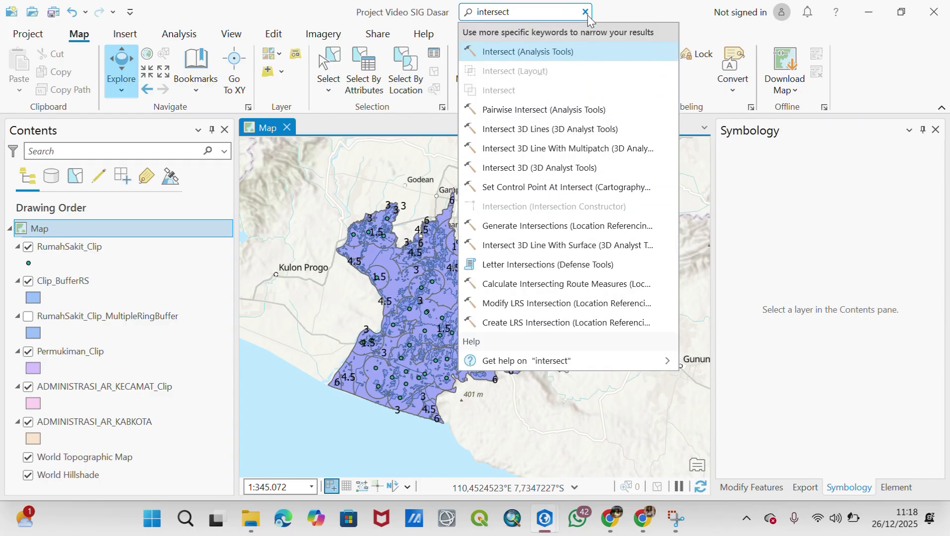
pyautogui.click(551, 55)
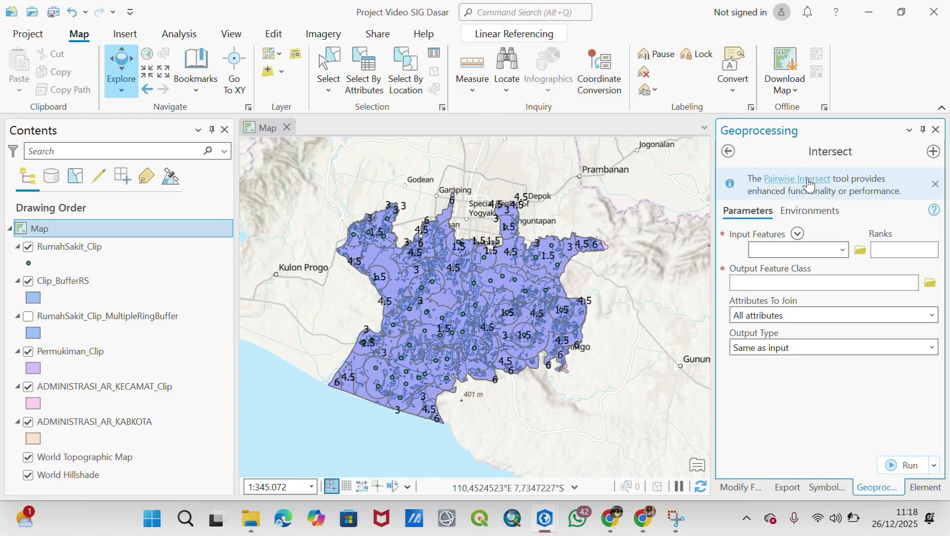
# Intersect Clip_BufferRS with Permukiman_Clip, joining all attributes and outputting to Clip_BufferRS_Intersect1
pyautogui.click(842, 250)
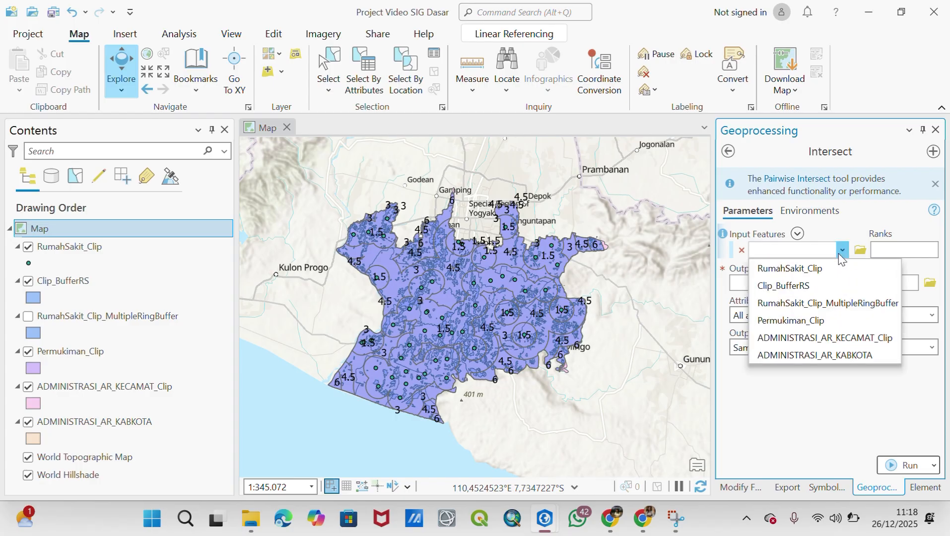
pyautogui.click(814, 287)
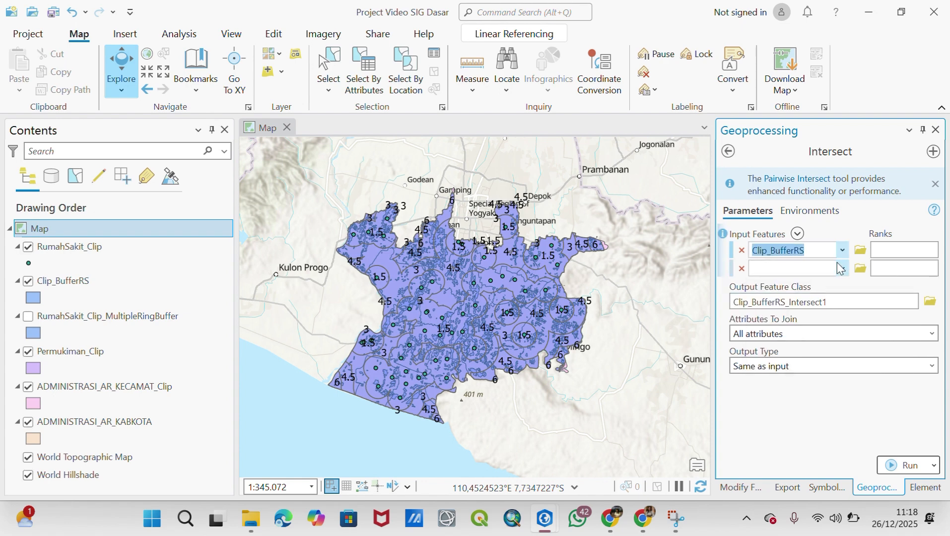
pyautogui.click(842, 268)
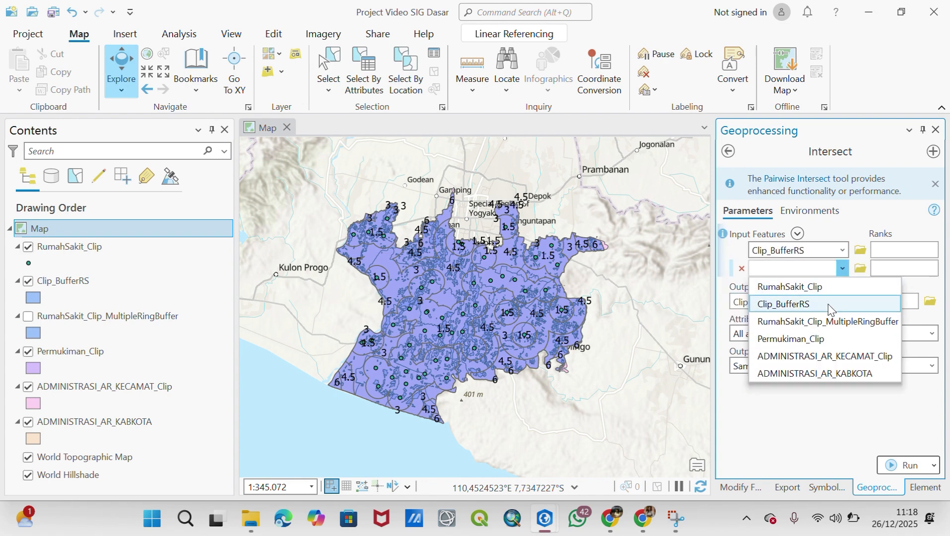
pyautogui.click(818, 340)
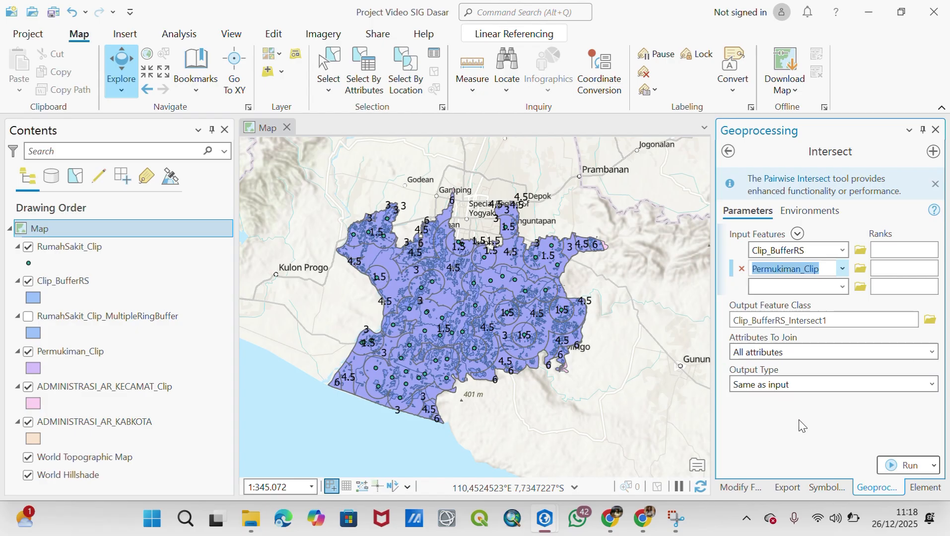
pyautogui.click(888, 469)
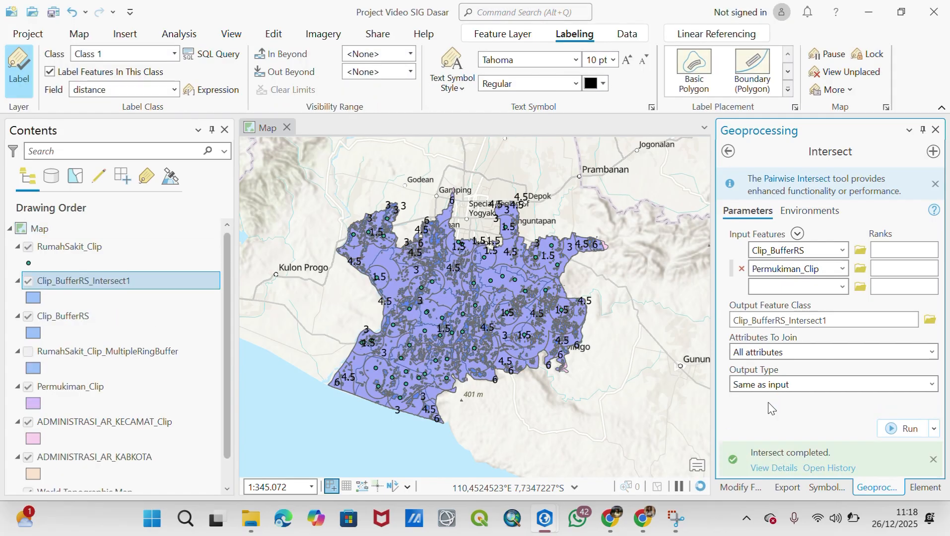
# Hide the Clip_BufferRS and Permukiman_Clip layers and turn off the labels of Clip_BufferRS_Intersect1
pyautogui.click(28, 318)
pyautogui.click(29, 392)
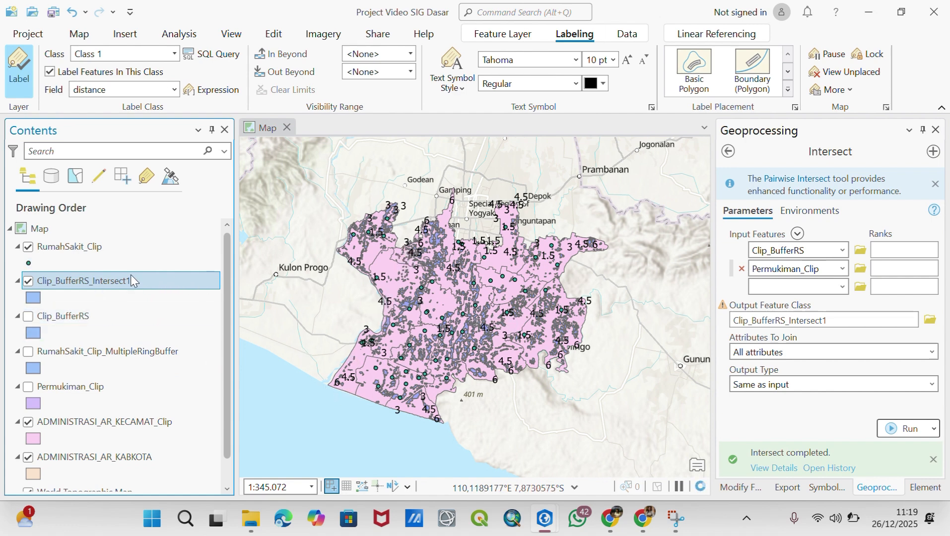
pyautogui.rightClick(95, 284)
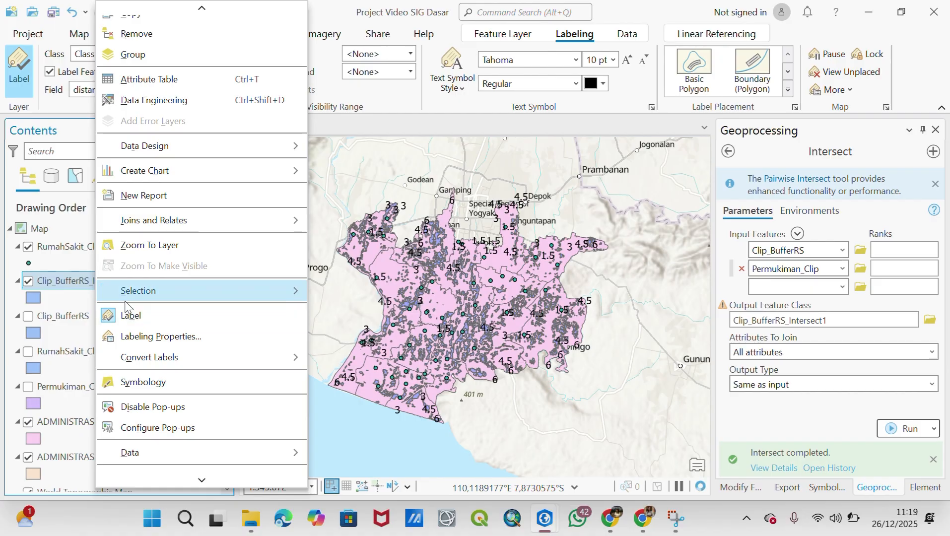
pyautogui.click(135, 313)
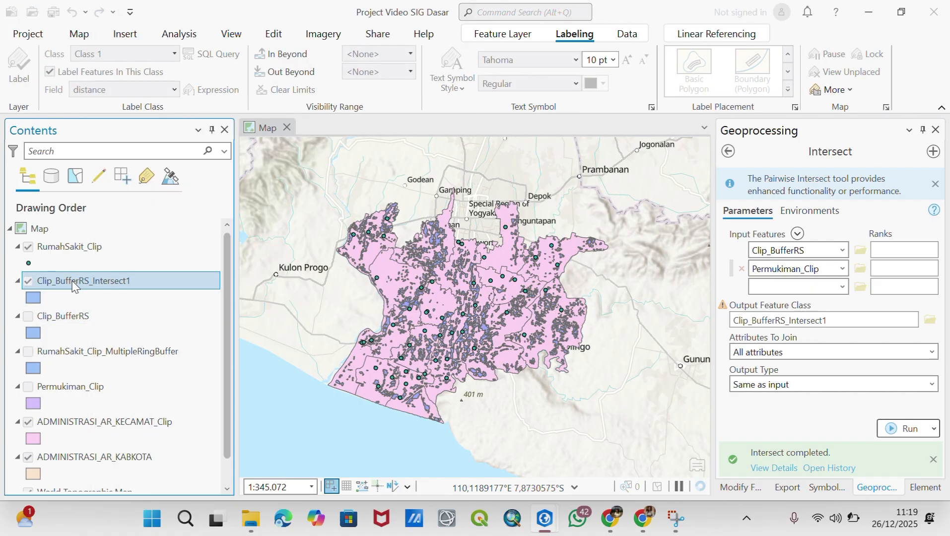
# Open the attribute table of Clip_BufferRS_Intersect1 and review the distance values down to the last records
pyautogui.rightClick(72, 285)
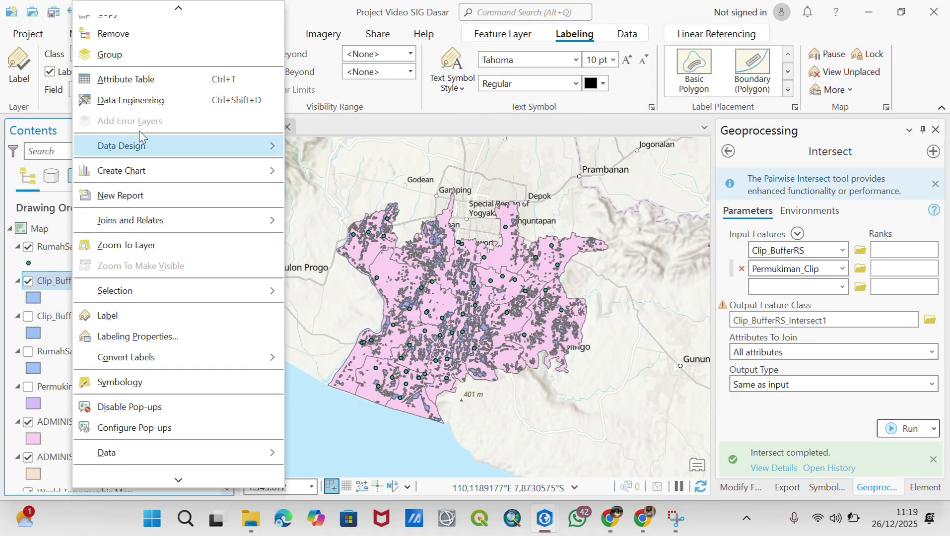
pyautogui.click(159, 79)
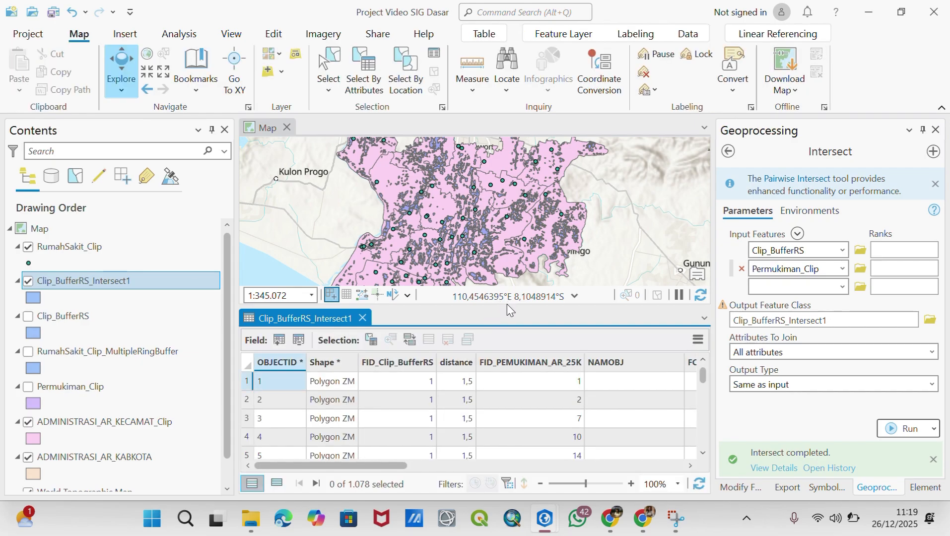
pyautogui.moveTo(506, 309); pyautogui.dragTo(513, 269)
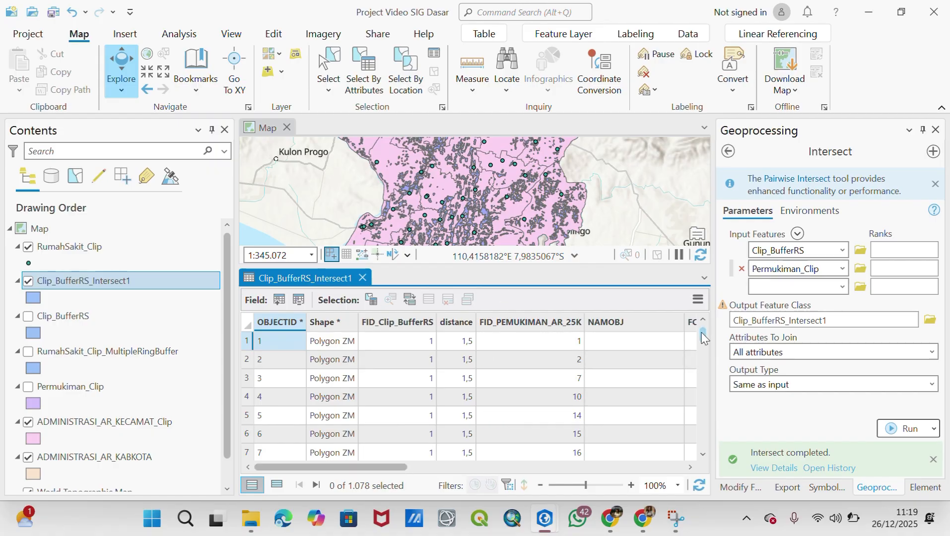
pyautogui.moveTo(703, 338); pyautogui.dragTo(703, 433)
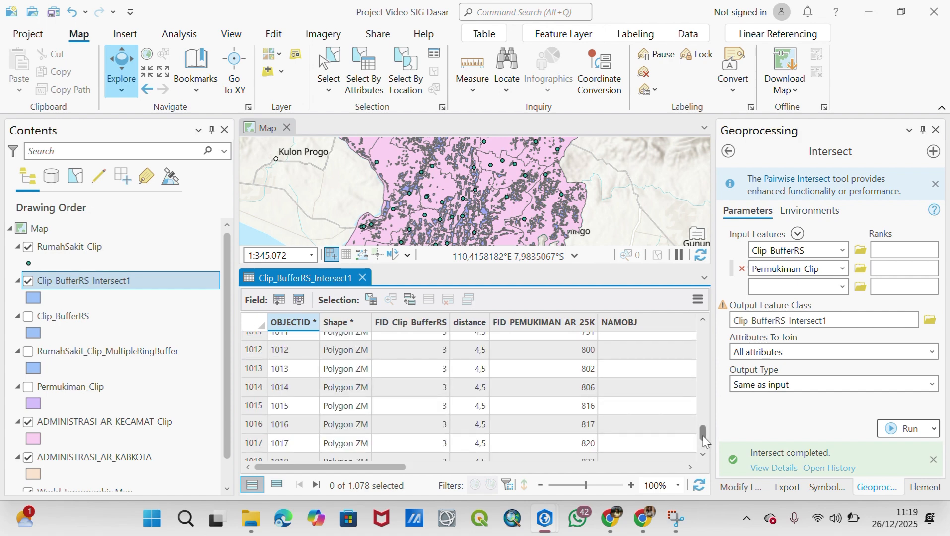
pyautogui.moveTo(705, 440); pyautogui.dragTo(704, 448)
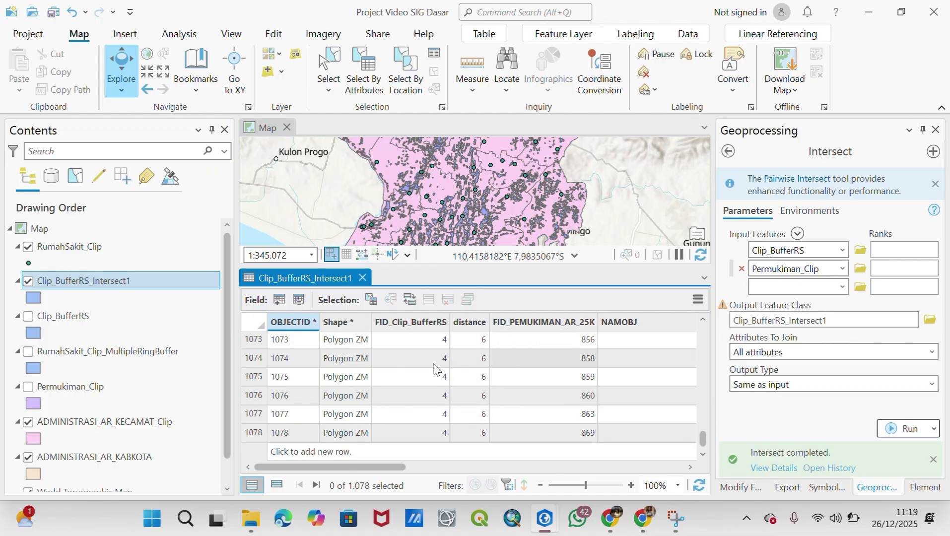
# Select record 1075, zoom the map to its settlement polygon, and examine its position relative to the surrounding settlements and hospitals
pyautogui.click(254, 382)
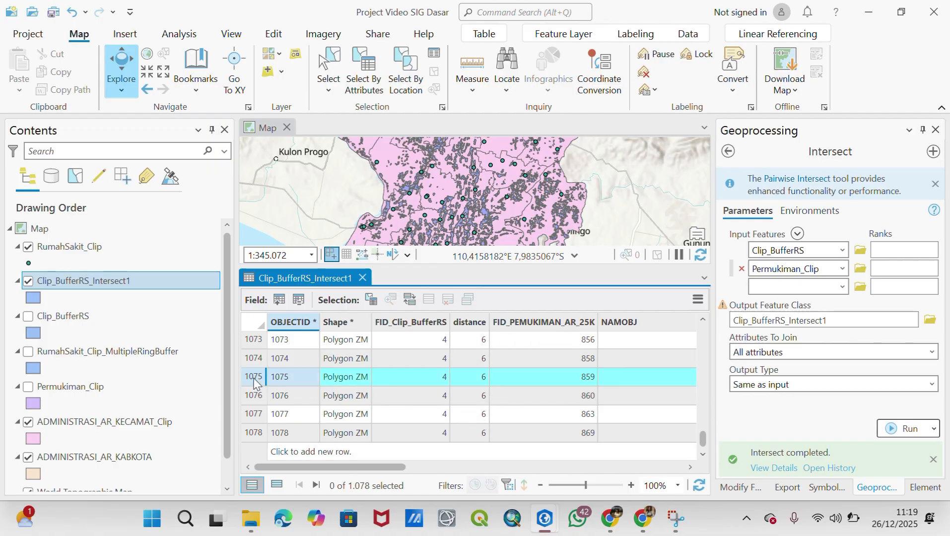
pyautogui.doubleClick(253, 382)
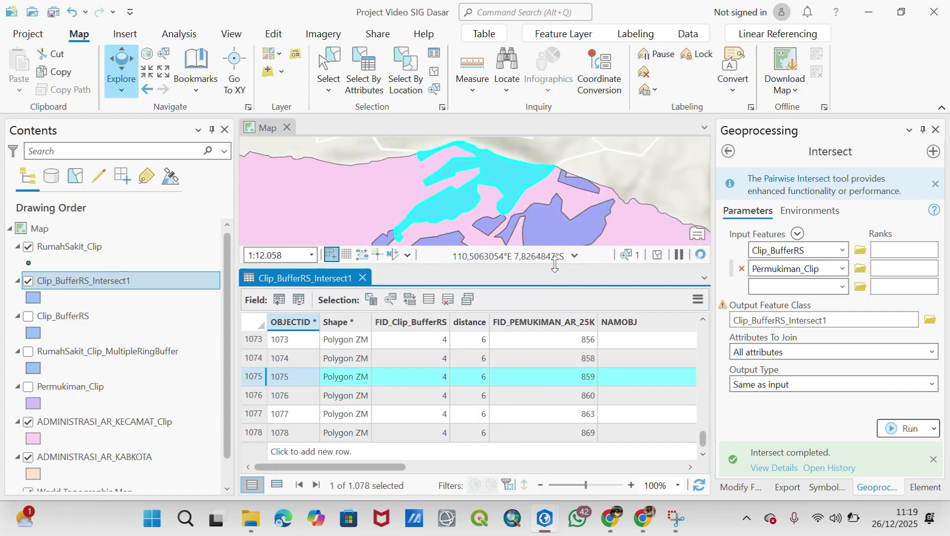
pyautogui.moveTo(553, 267); pyautogui.dragTo(551, 410)
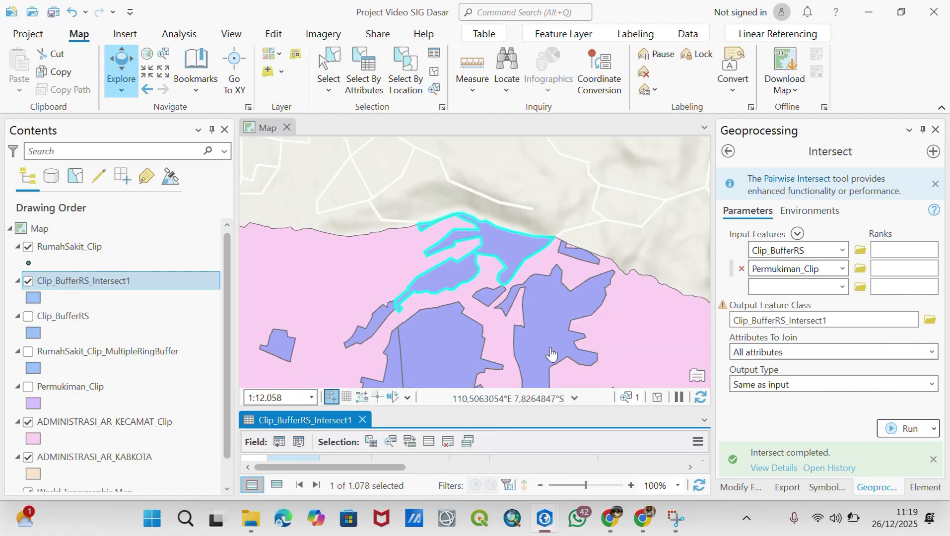
pyautogui.scroll(-5, 614, 246)
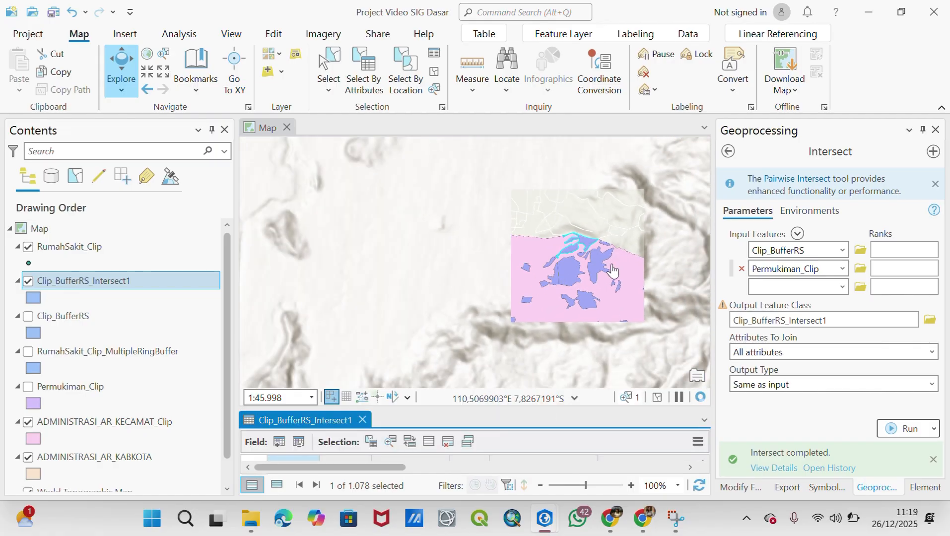
pyautogui.moveTo(634, 252); pyautogui.dragTo(690, 210)
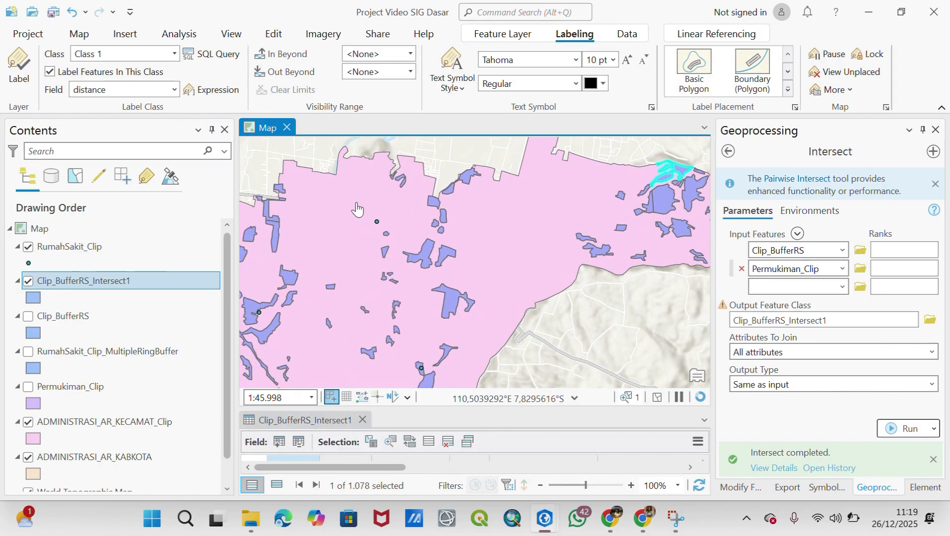
pyautogui.moveTo(581, 267); pyautogui.dragTo(475, 297)
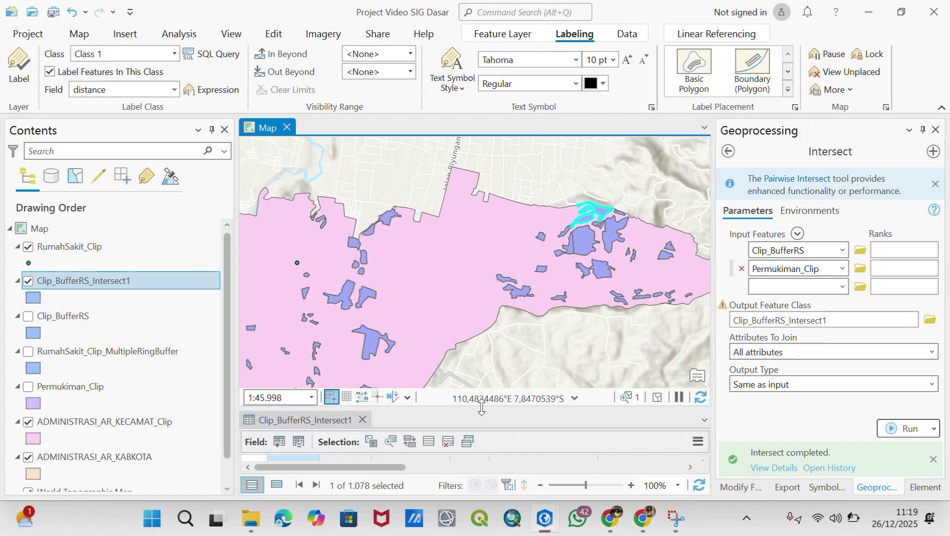
# Add a field to the Clip_BufferRS_Intersect1 table with the name Akse_RS and the alias Akses_RS
pyautogui.moveTo(481, 408); pyautogui.dragTo(514, 312)
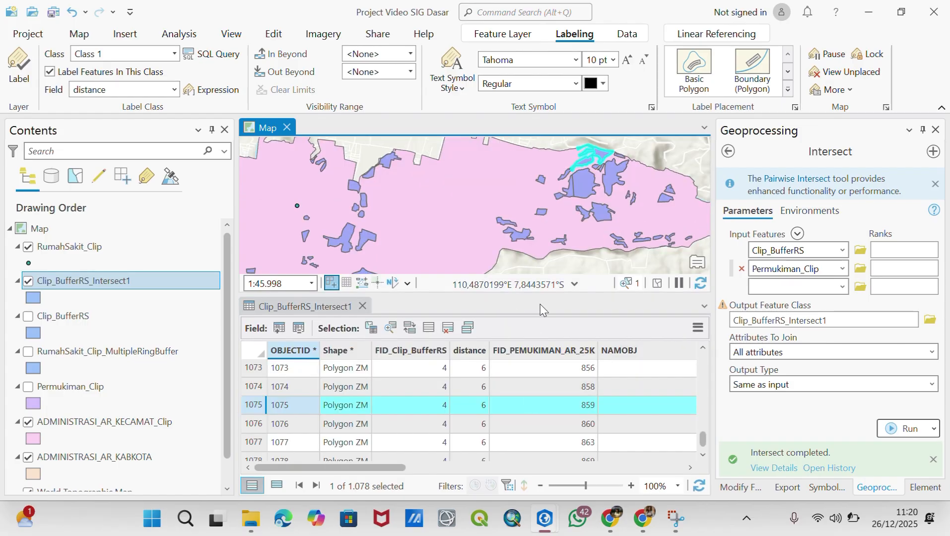
pyautogui.moveTo(391, 468); pyautogui.dragTo(716, 469)
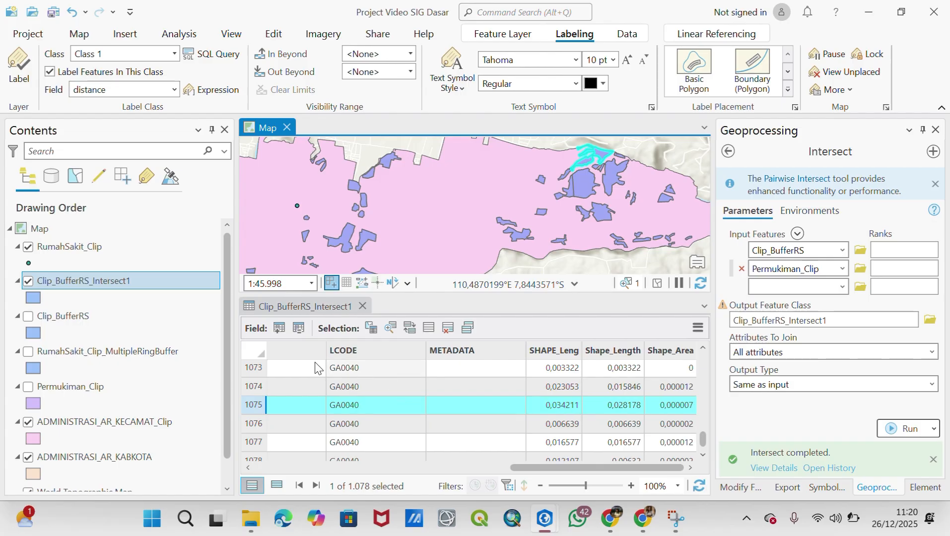
pyautogui.click(279, 329)
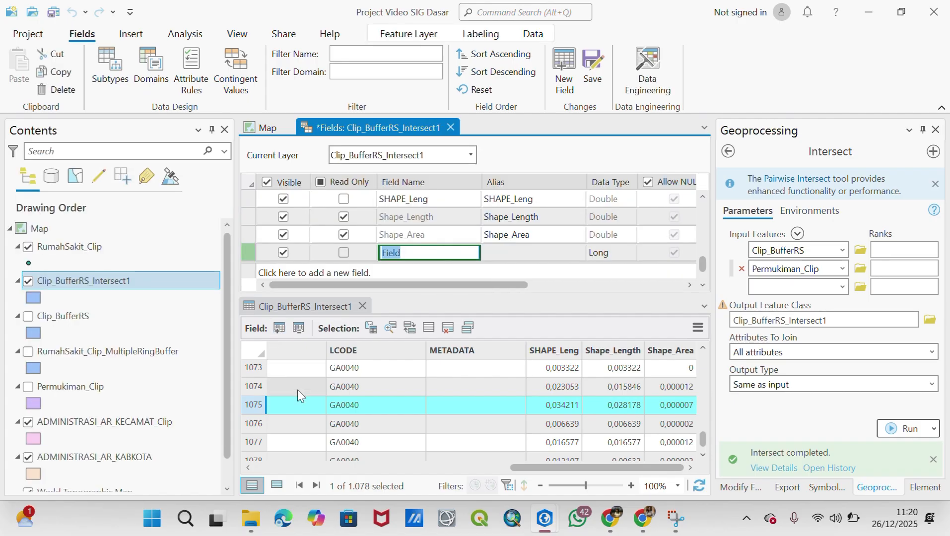
pyautogui.write('Akses')
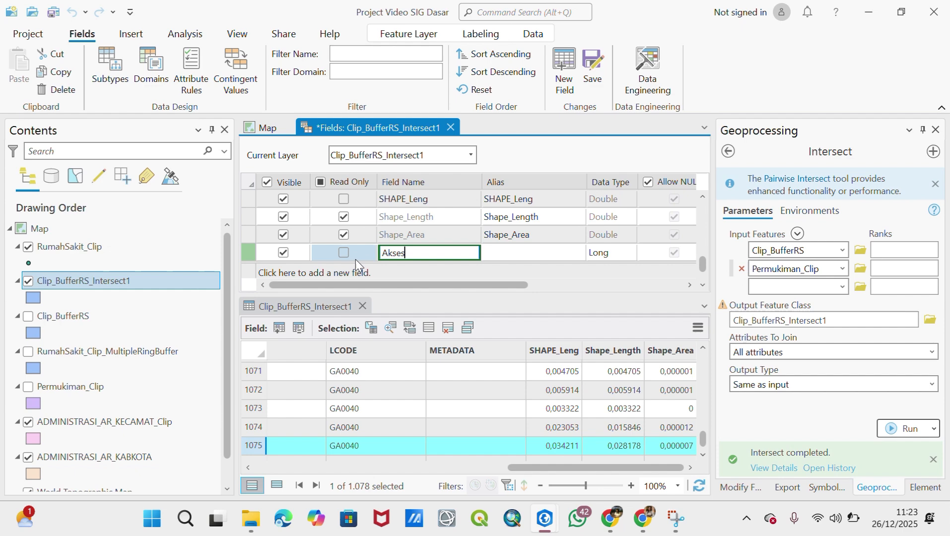
pyautogui.press('BackSpace')
pyautogui.write('_RS')
pyautogui.click(501, 251)
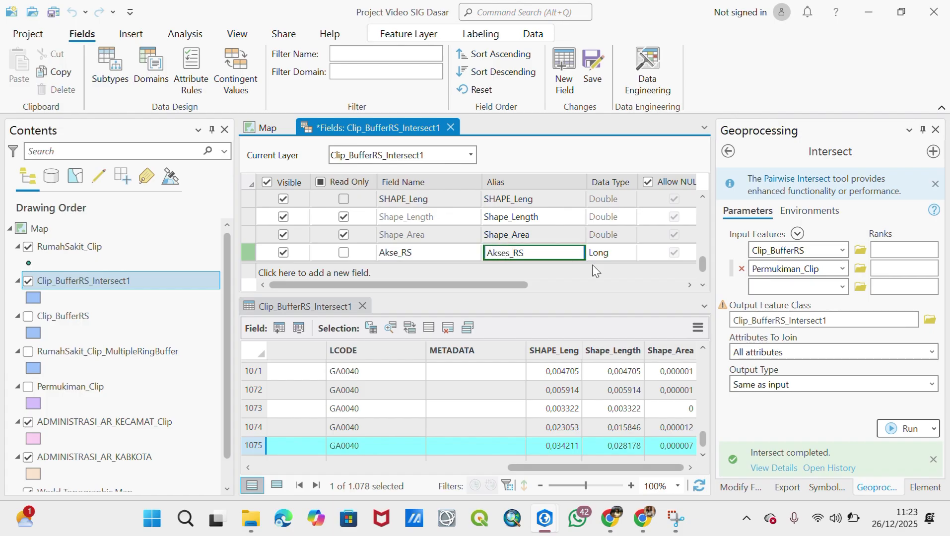
pyautogui.write('Akses_RS')
# Set the new hospital access field's data type to Text and save the field changes
pyautogui.click(618, 250)
pyautogui.click(629, 252)
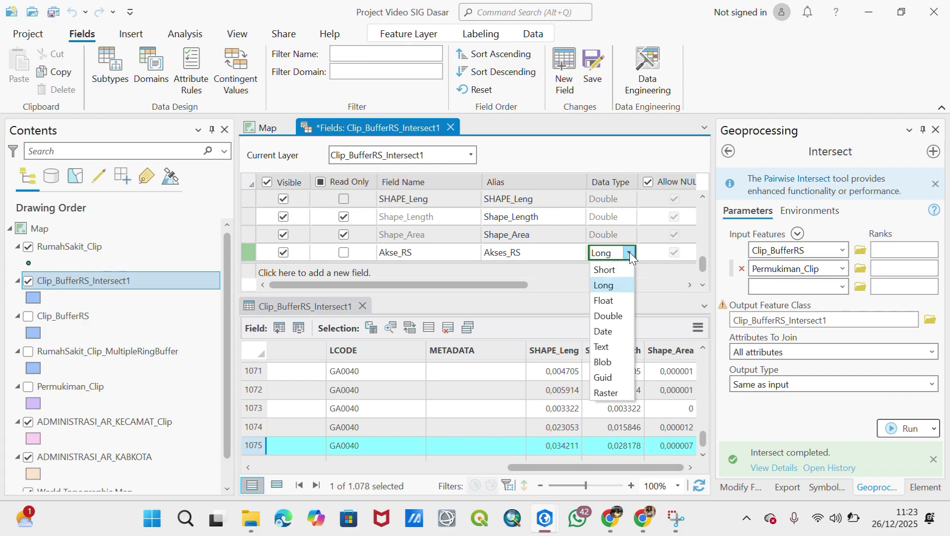
pyautogui.click(603, 347)
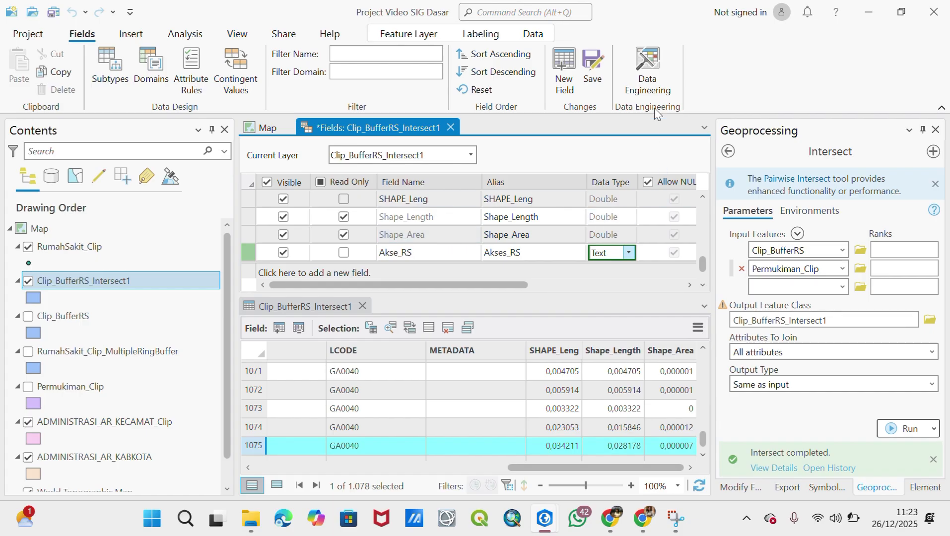
pyautogui.click(595, 66)
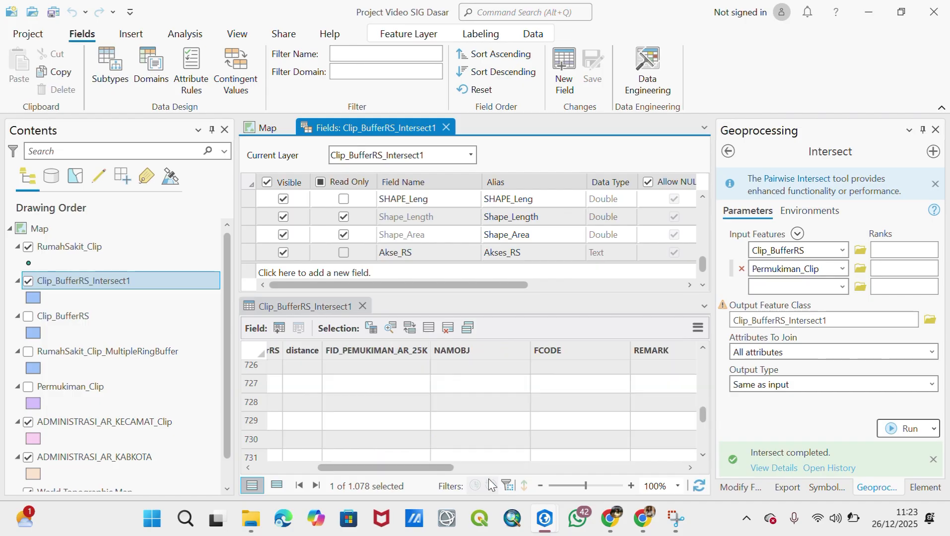
# Open Calculate Field for the Akses_RS column at the end of the attribute table
pyautogui.moveTo(375, 471); pyautogui.dragTo(645, 467)
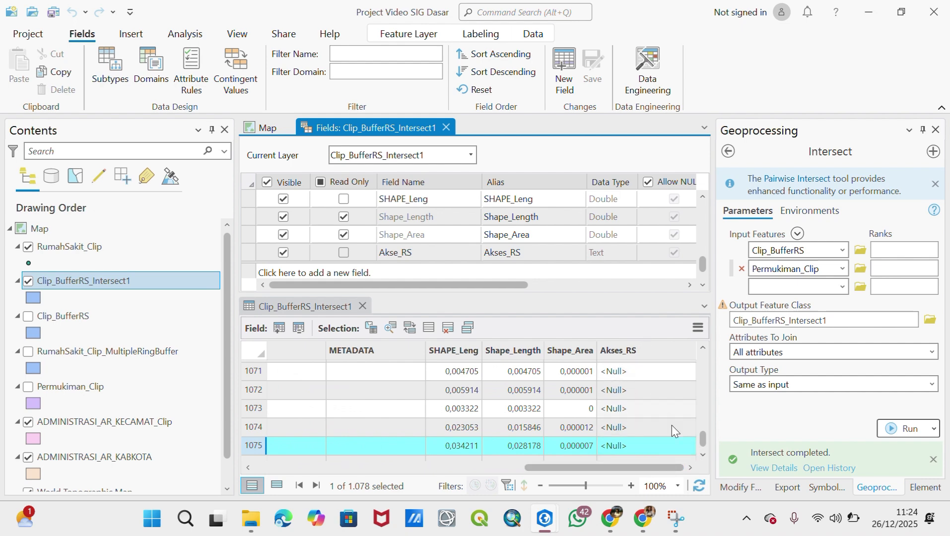
pyautogui.moveTo(703, 442); pyautogui.dragTo(704, 345)
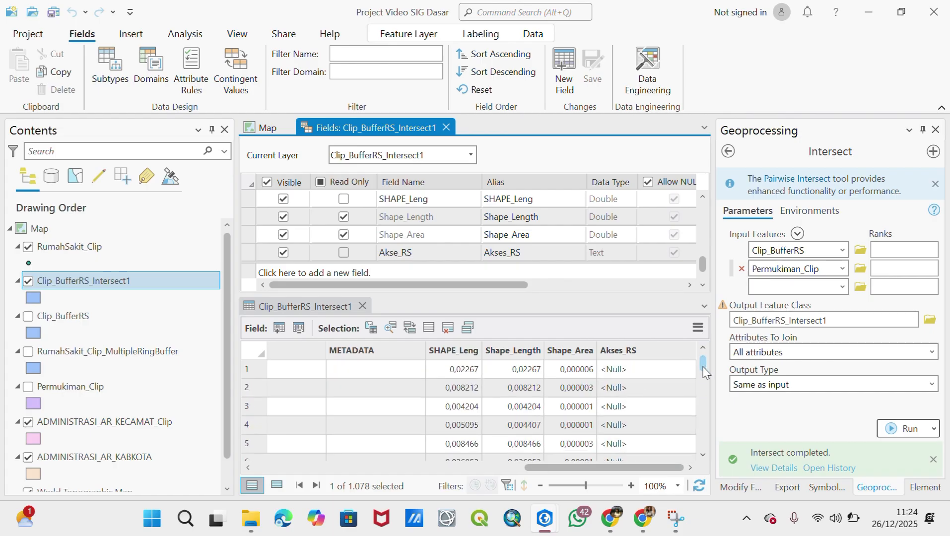
pyautogui.moveTo(704, 364)
pyautogui.mouseDown()
pyautogui.moveTo(701, 447)
pyautogui.moveTo(704, 345)
pyautogui.mouseUp()
pyautogui.moveTo(624, 350)
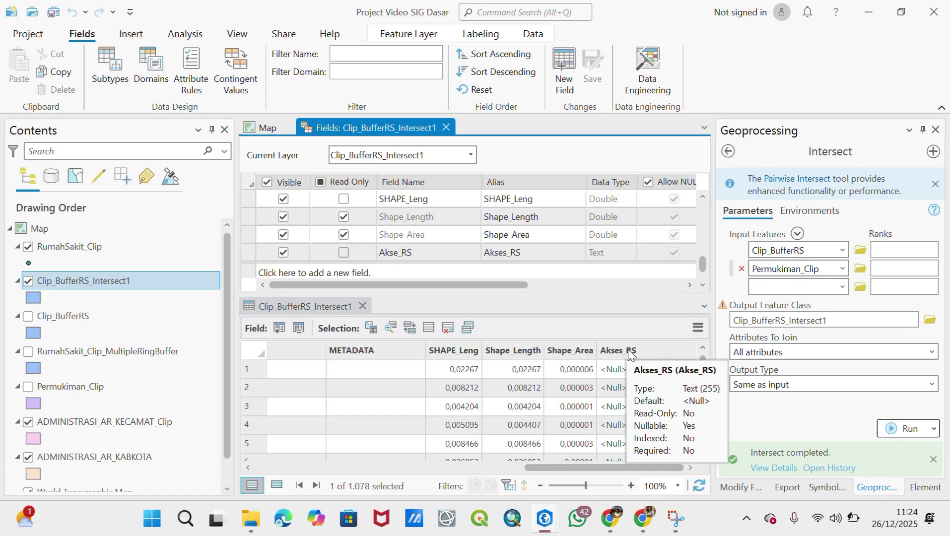
pyautogui.rightClick(628, 350)
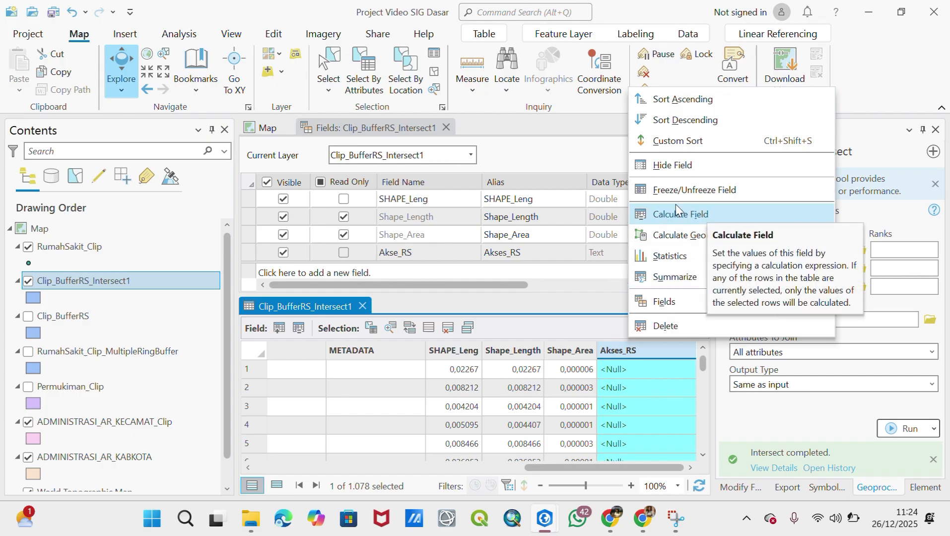
pyautogui.click(681, 219)
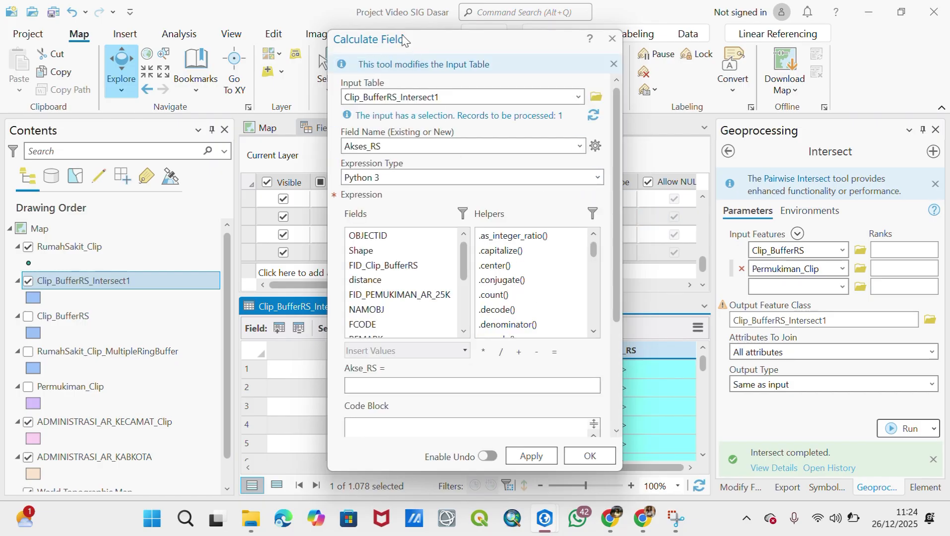
# Choose Clip_BufferRS_Intersect1 as the input table and Akses_RS as the field to calculate
pyautogui.click(578, 98)
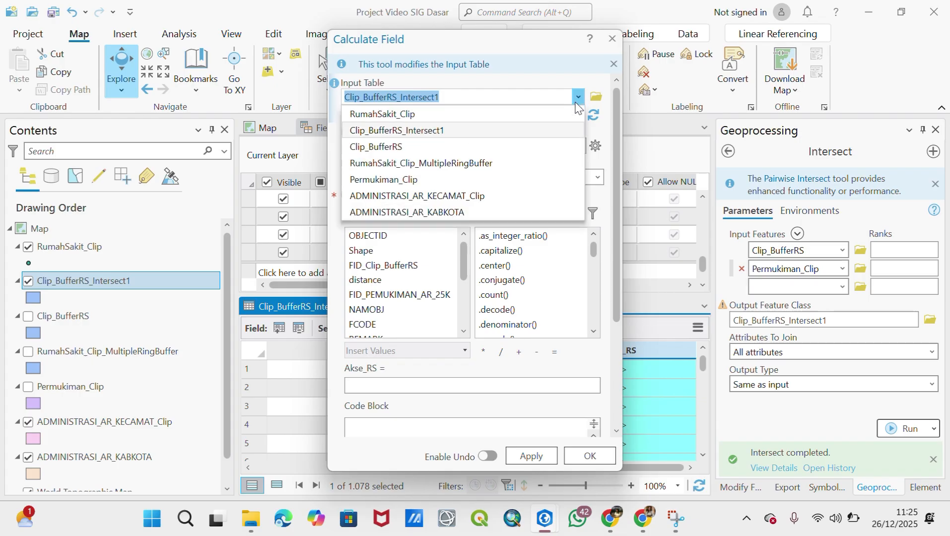
pyautogui.click(451, 130)
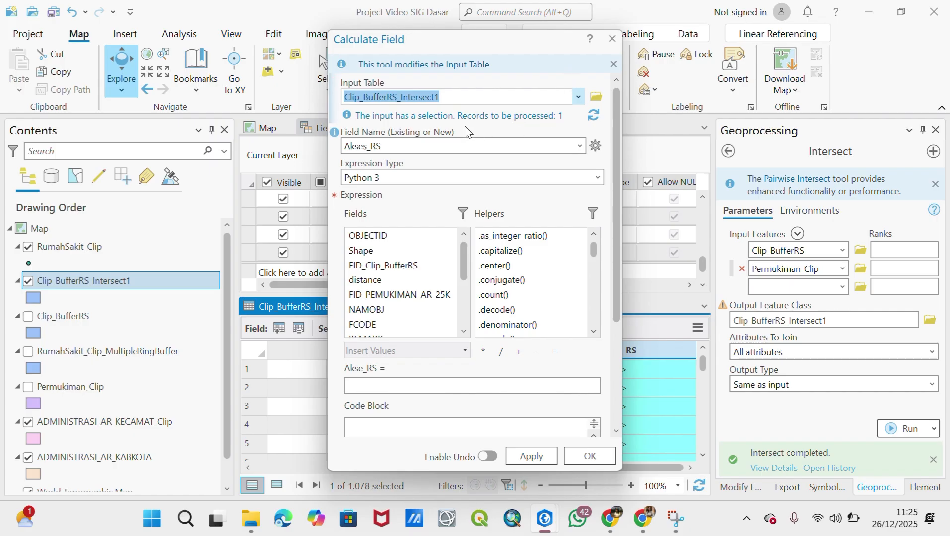
pyautogui.click(579, 147)
pyautogui.click(448, 310)
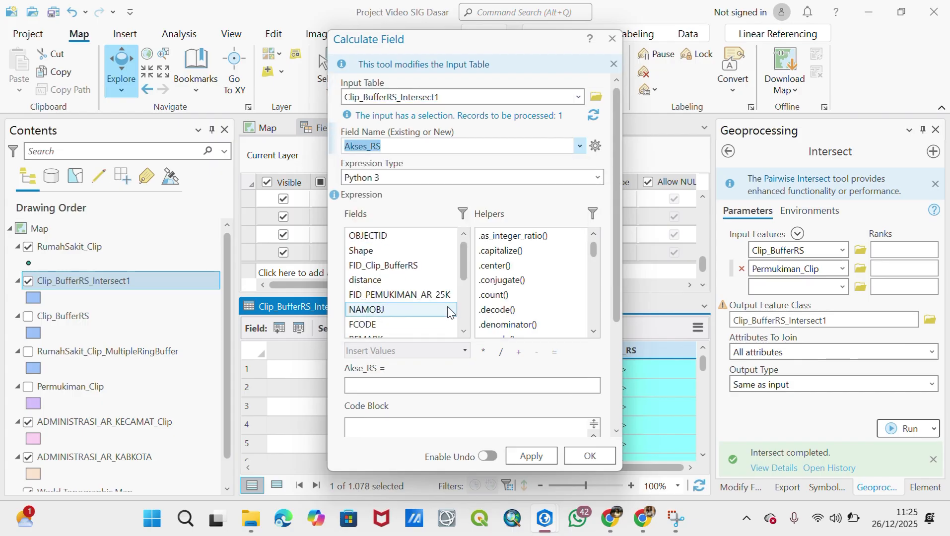
# Enter akses(!distance!) as the Python 3 expression for calculating the Akses_RS field
pyautogui.click(479, 162)
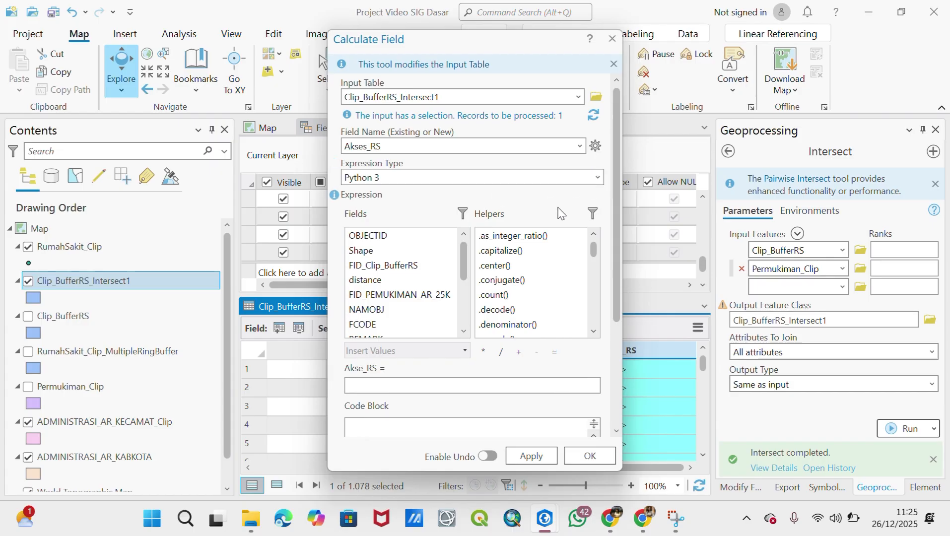
pyautogui.moveTo(616, 214); pyautogui.dragTo(621, 299)
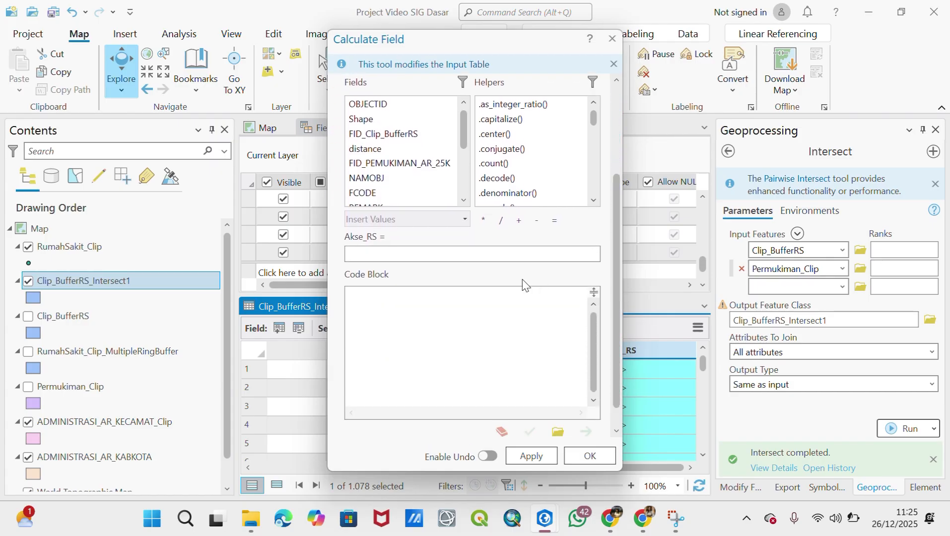
pyautogui.click(519, 255)
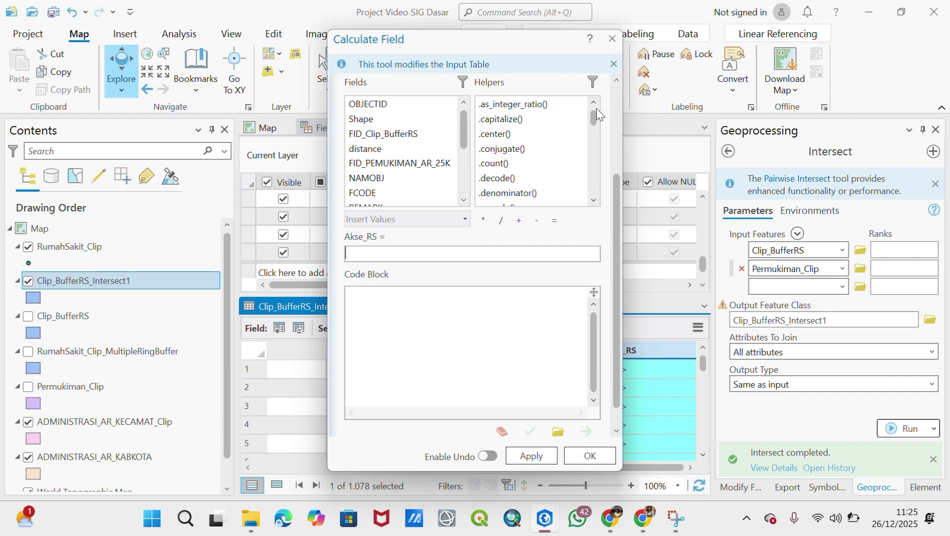
pyautogui.moveTo(592, 114); pyautogui.dragTo(594, 185)
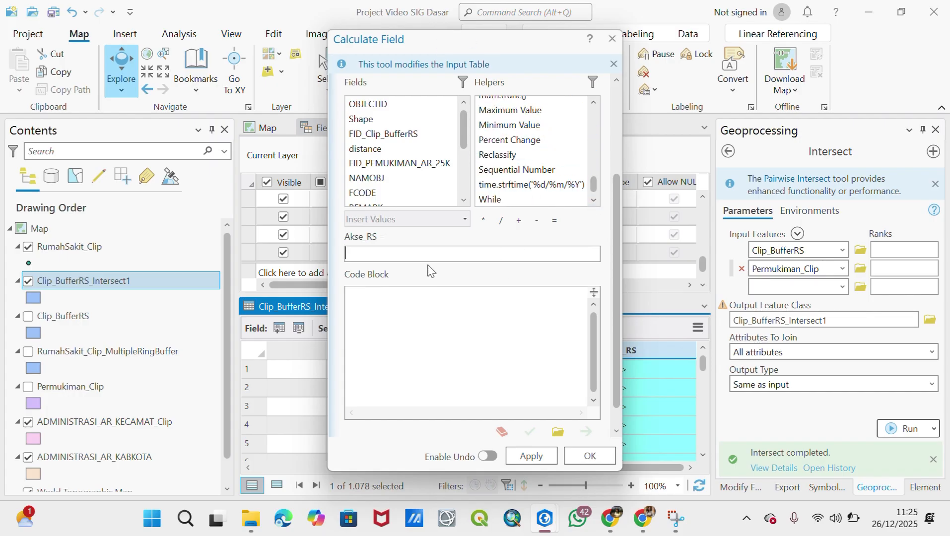
pyautogui.write('Akses')
pyautogui.moveTo(463, 132)
pyautogui.mouseDown()
pyautogui.moveTo(466, 185)
pyautogui.moveTo(465, 133)
pyautogui.mouseUp()
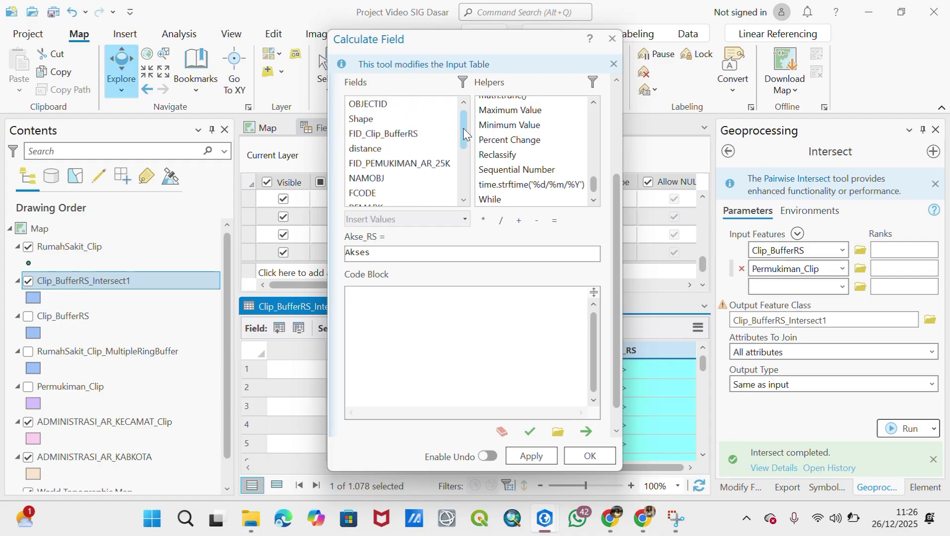
pyautogui.doubleClick(392, 149)
pyautogui.click(371, 251)
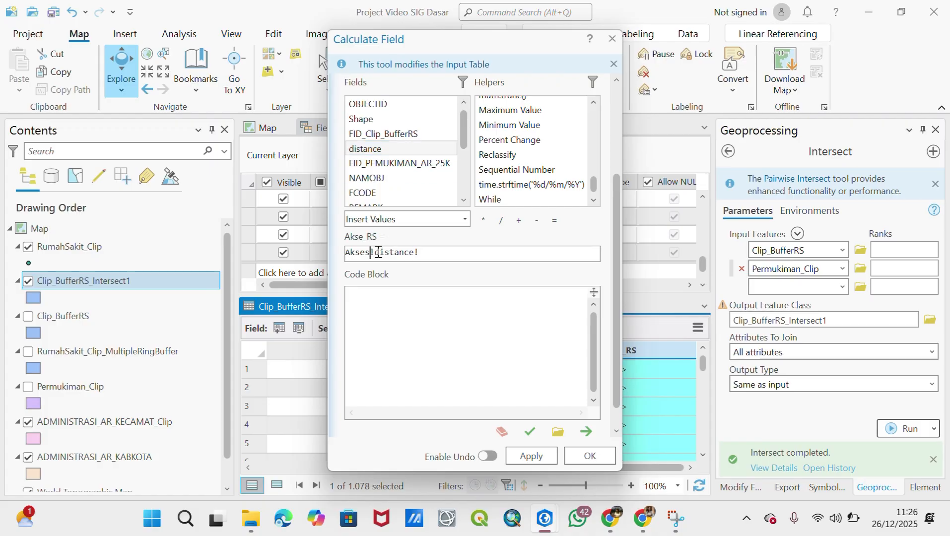
pyautogui.write('(')
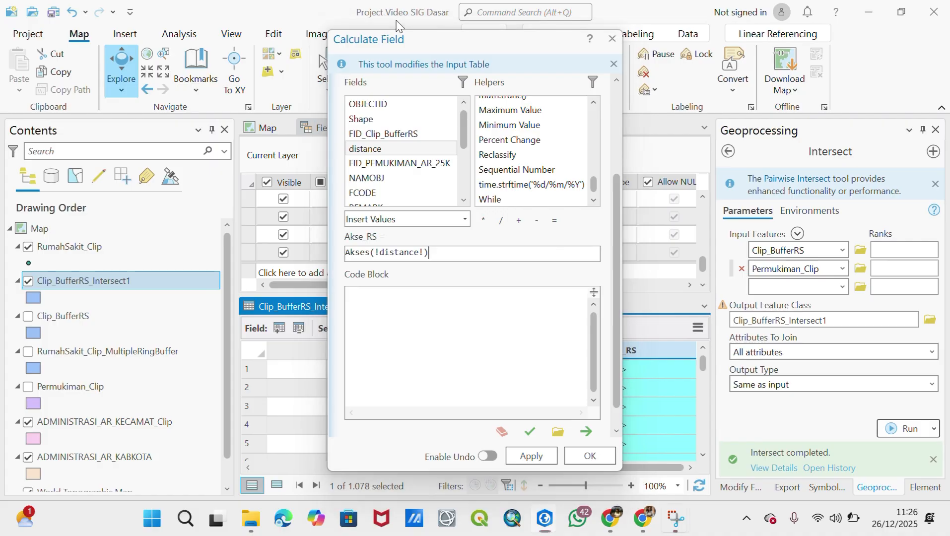
pyautogui.click(350, 254)
pyautogui.press('BackSpace')
pyautogui.write('a')
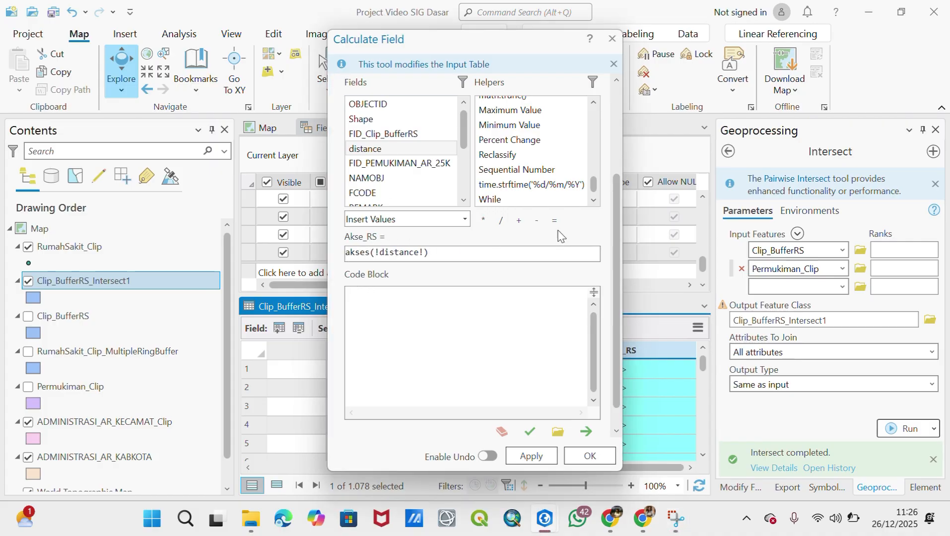
# Define akses(jarak) in the code block: <= 1.5 "Dekat", <= 3 "Sedang", <= 4.5 "Jauh", else "Sangat Jauh"; apply the calculation and close the tool
pyautogui.click(398, 303)
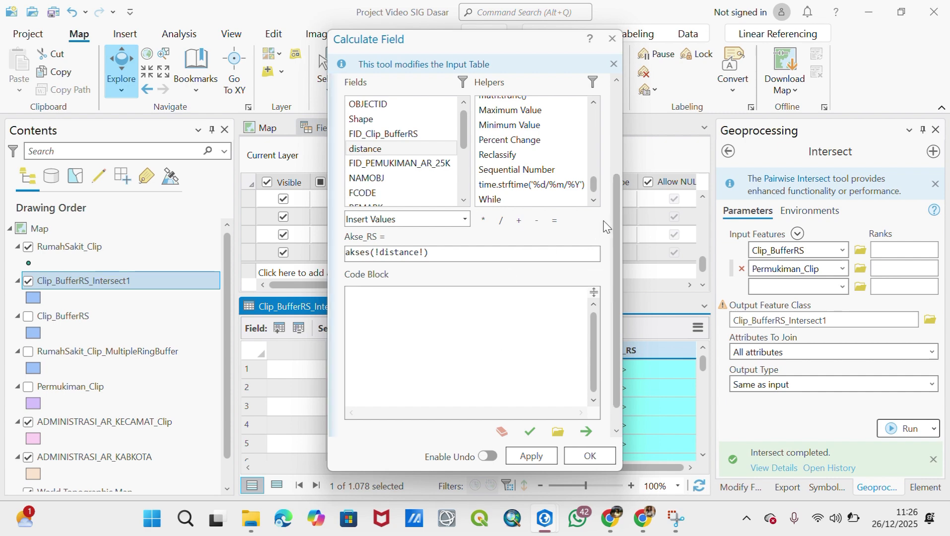
pyautogui.moveTo(618, 215); pyautogui.dragTo(619, 91)
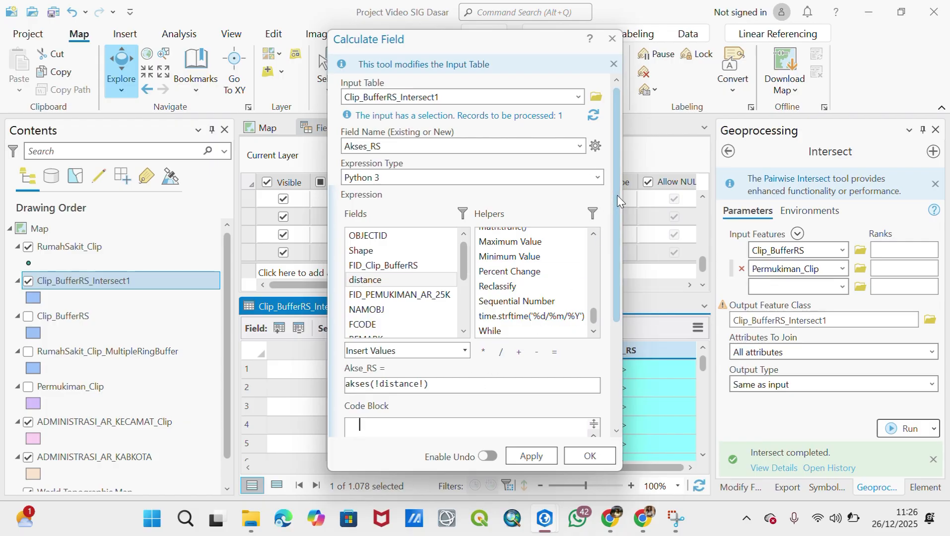
pyautogui.moveTo(616, 195); pyautogui.dragTo(615, 300)
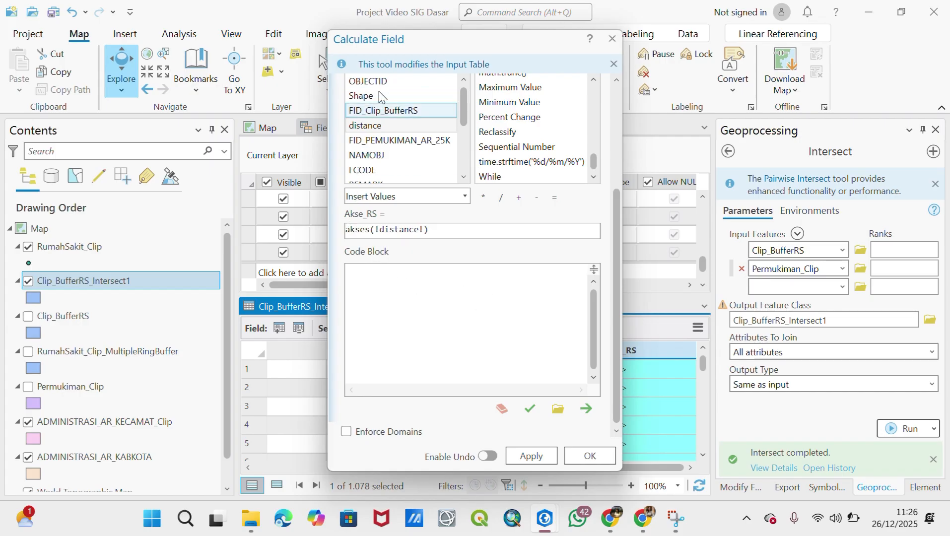
pyautogui.click(485, 313)
pyautogui.write('def akses(jarak):     if jarak <= 1.5:         return "Dekat"     elif jarak <= 3:         return "Sedang"     elif jarak <= 4.5:         return "Jauh"     else:         return "Sangat Jauh"')
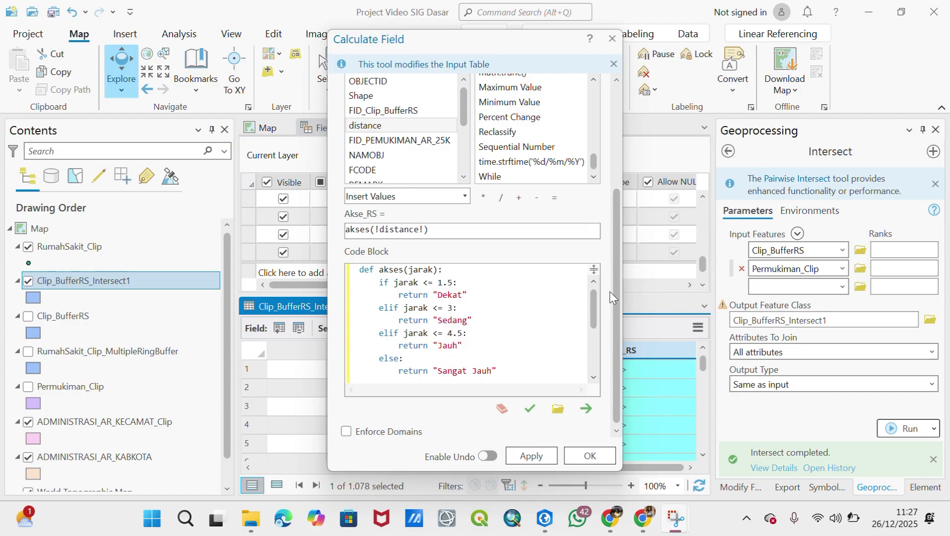
pyautogui.moveTo(592, 311)
pyautogui.mouseDown()
pyautogui.moveTo(590, 321)
pyautogui.moveTo(590, 296)
pyautogui.mouseUp()
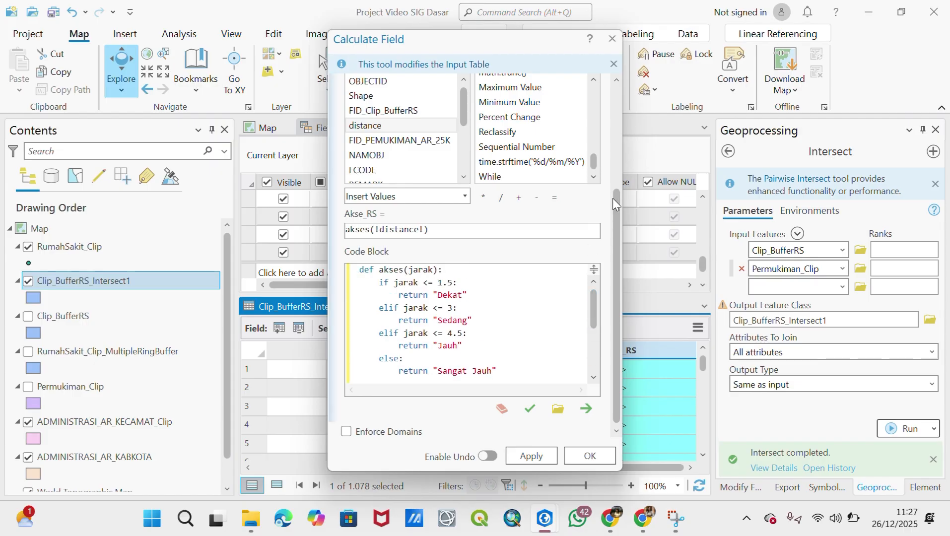
pyautogui.moveTo(615, 198); pyautogui.dragTo(575, 454)
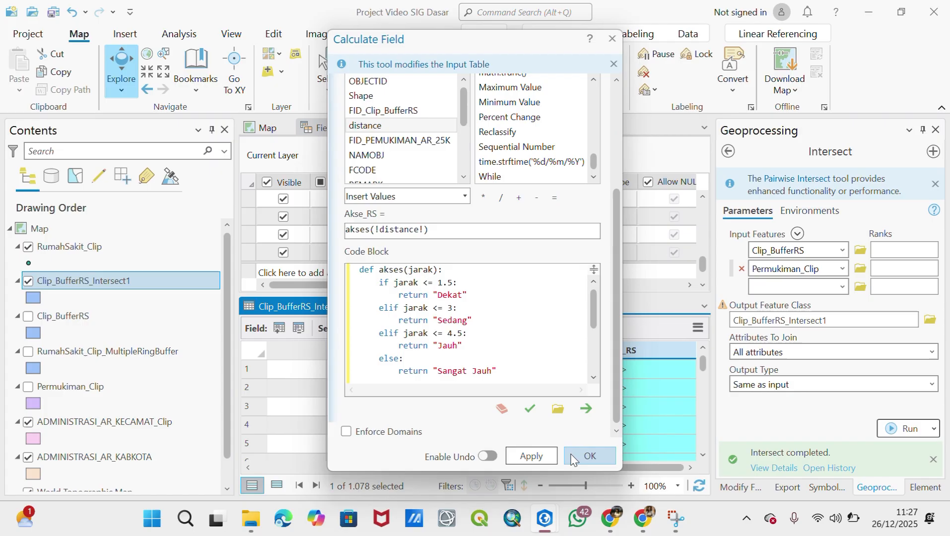
pyautogui.click(545, 458)
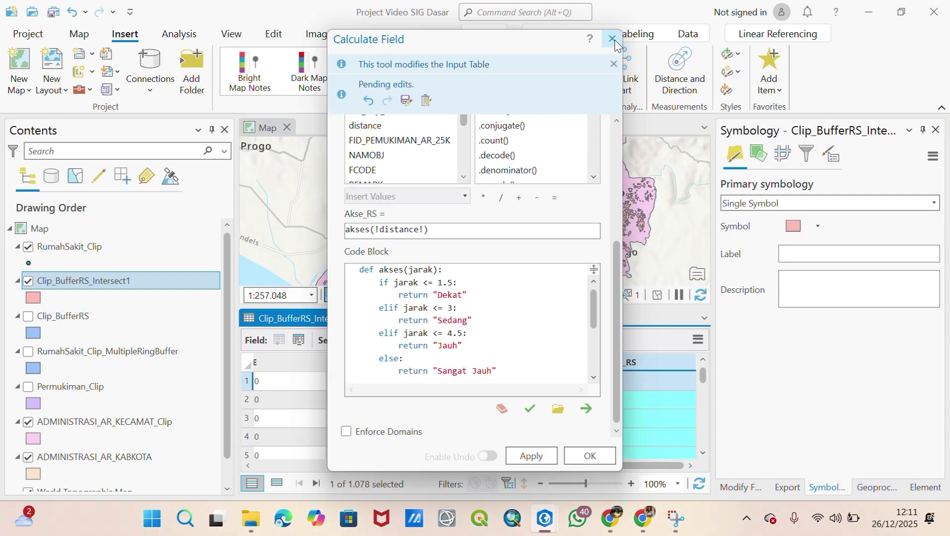
pyautogui.click(615, 40)
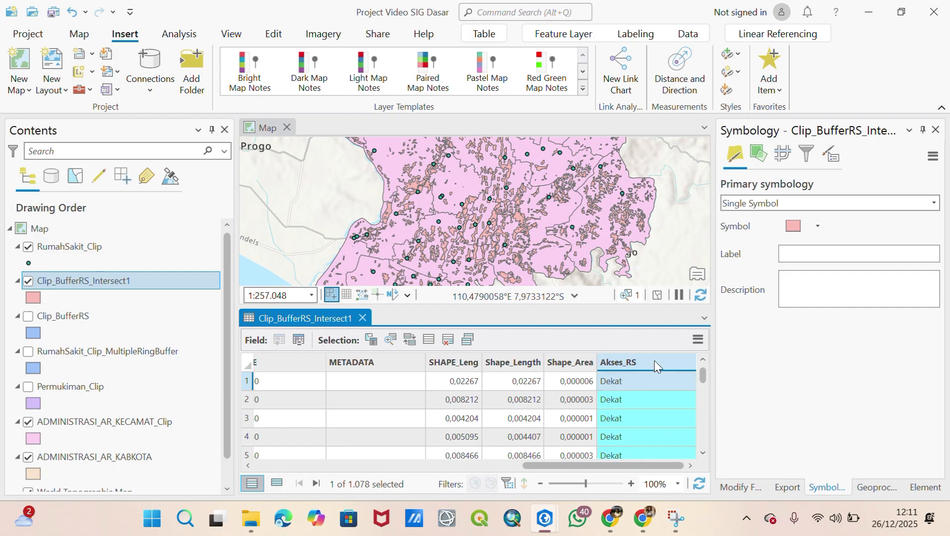
# Check the calculated Akses_RS classes against the distance values down to the end of the attribute table
pyautogui.click(578, 370)
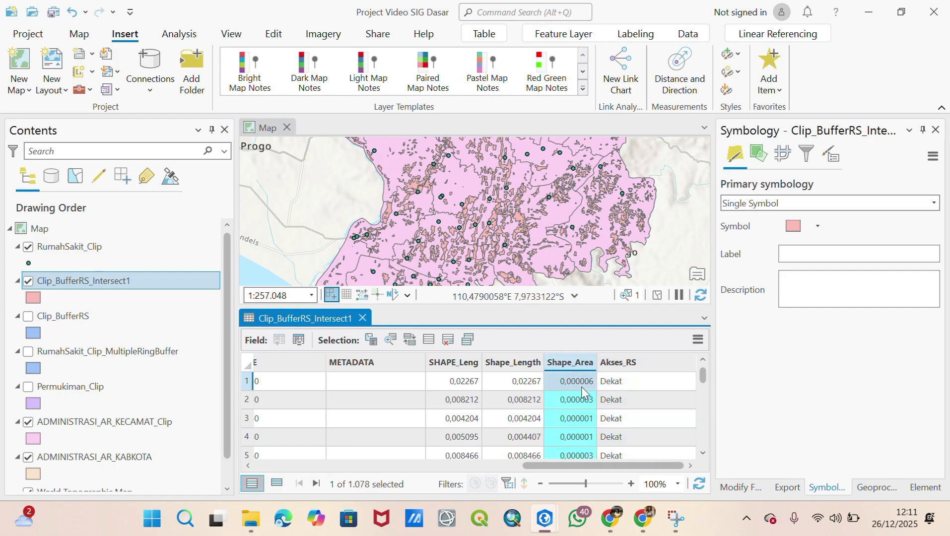
pyautogui.click(642, 387)
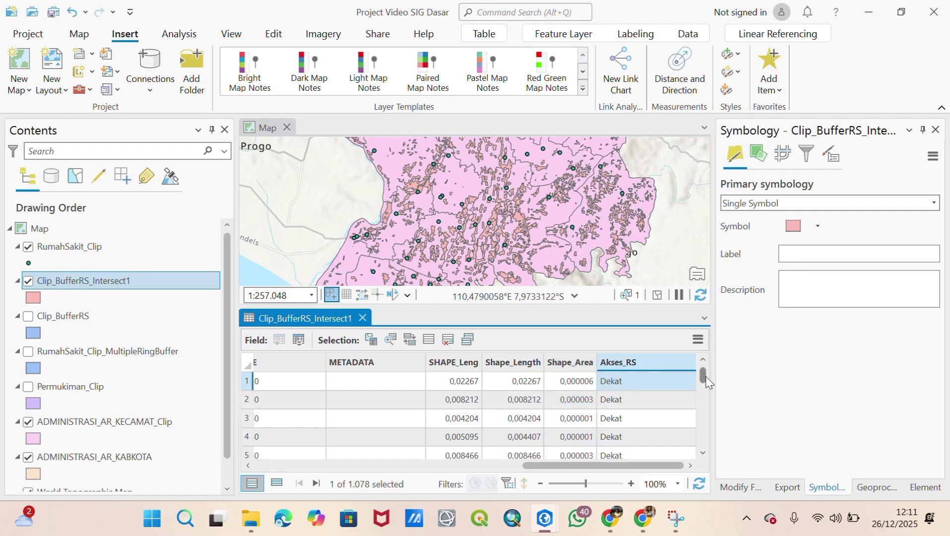
pyautogui.moveTo(707, 383); pyautogui.dragTo(703, 451)
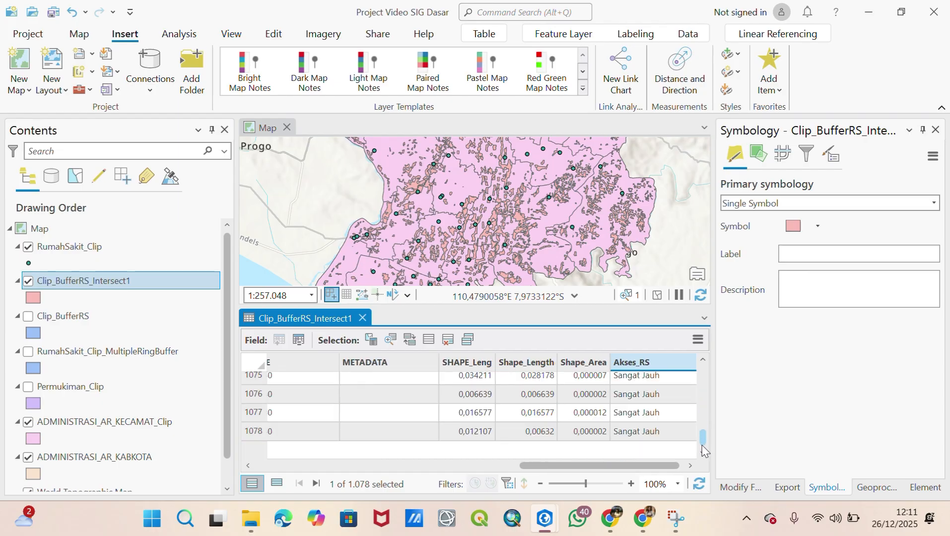
pyautogui.moveTo(586, 466); pyautogui.dragTo(302, 466)
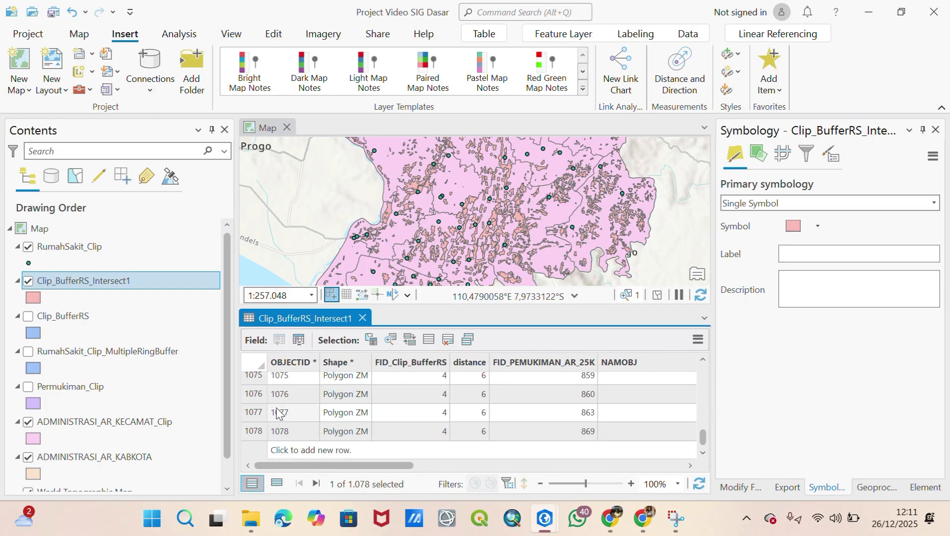
pyautogui.scroll(5, 276, 412)
pyautogui.scroll(8, 277, 412)
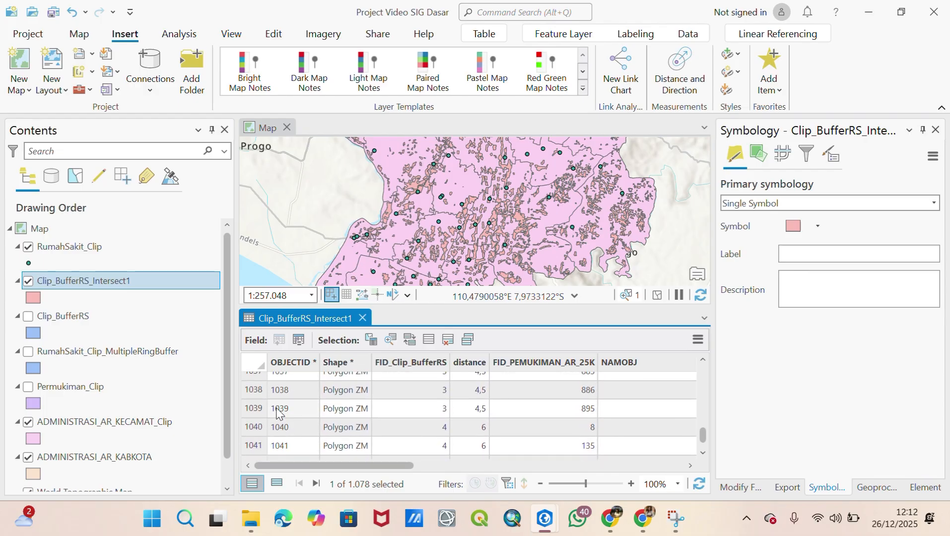
# Zoom to record 1039 to examine its location among the surrounding settlements and hospitals, and enlarge the map view
pyautogui.doubleClick(251, 408)
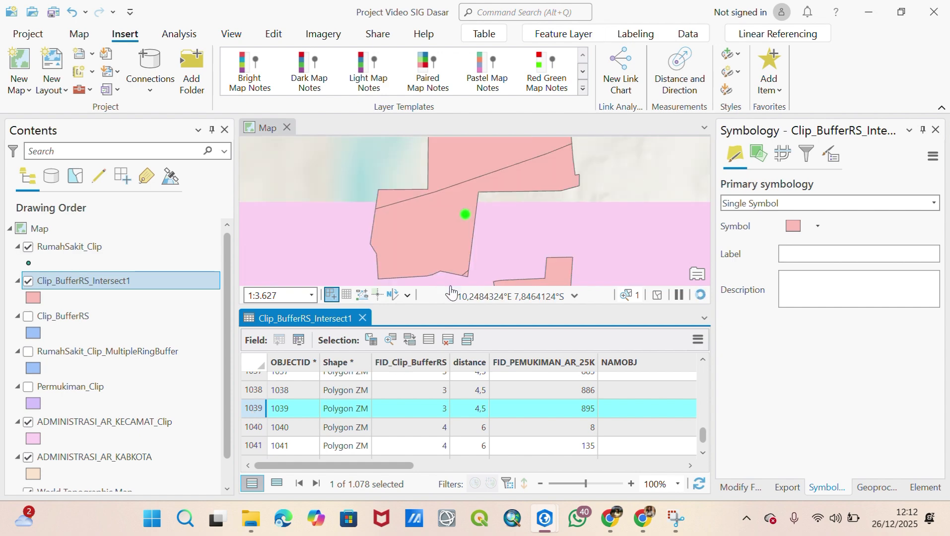
pyautogui.scroll(-4, 474, 199)
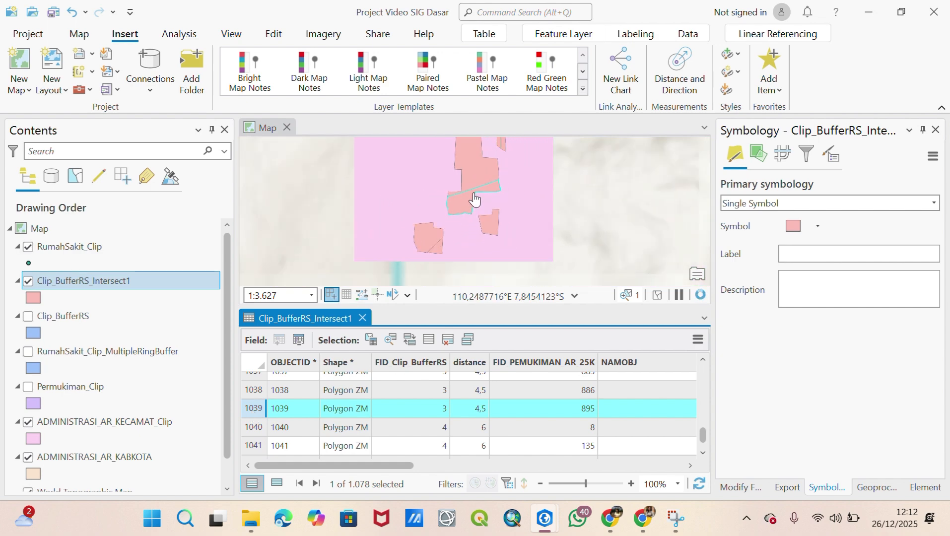
pyautogui.scroll(-6, 474, 199)
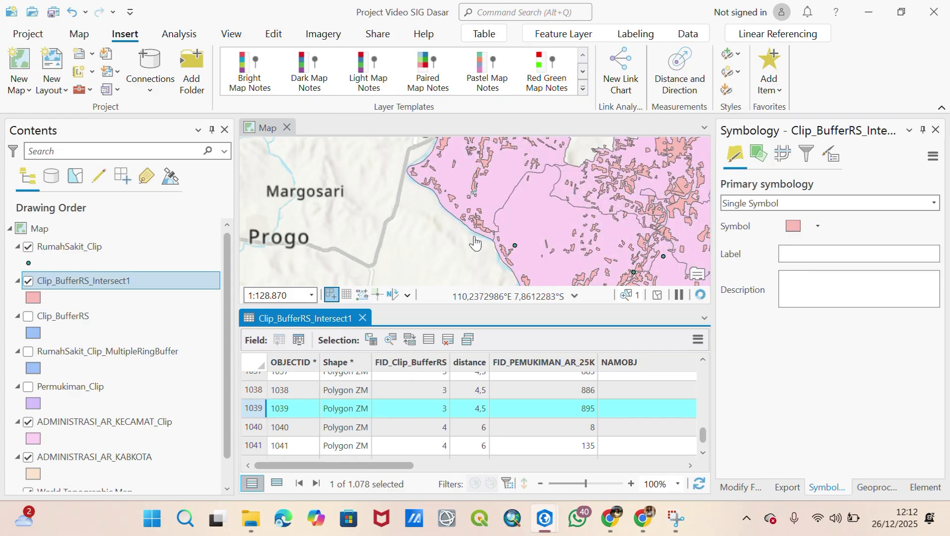
pyautogui.scroll(-1, 430, 214)
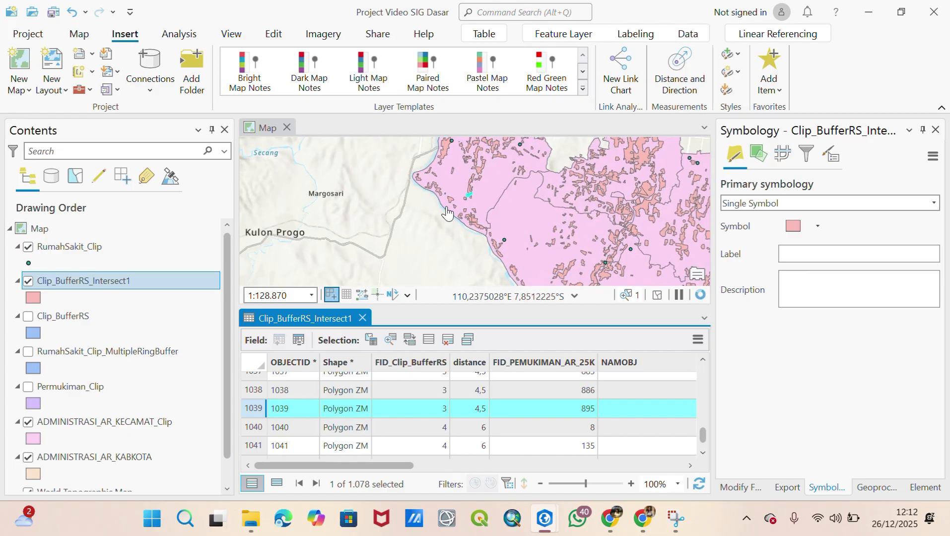
pyautogui.click(509, 204)
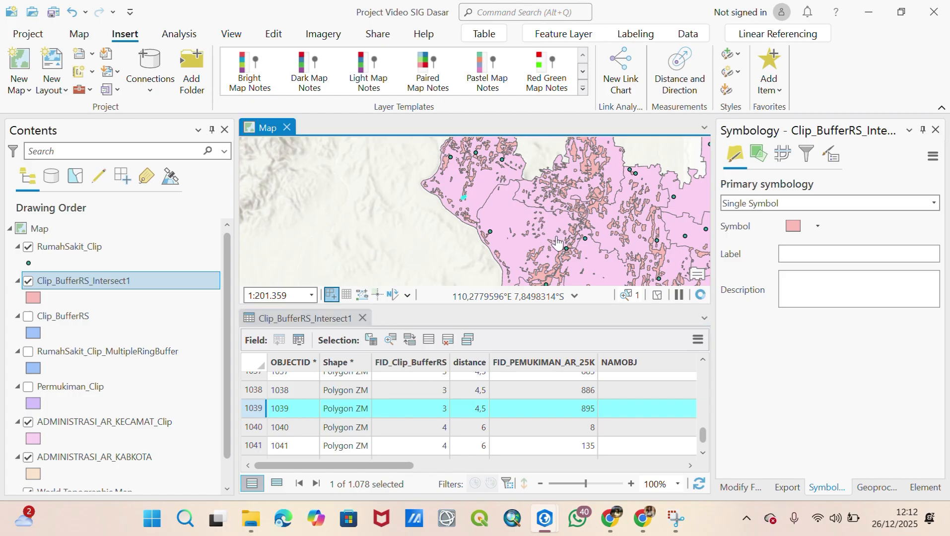
pyautogui.click(584, 209)
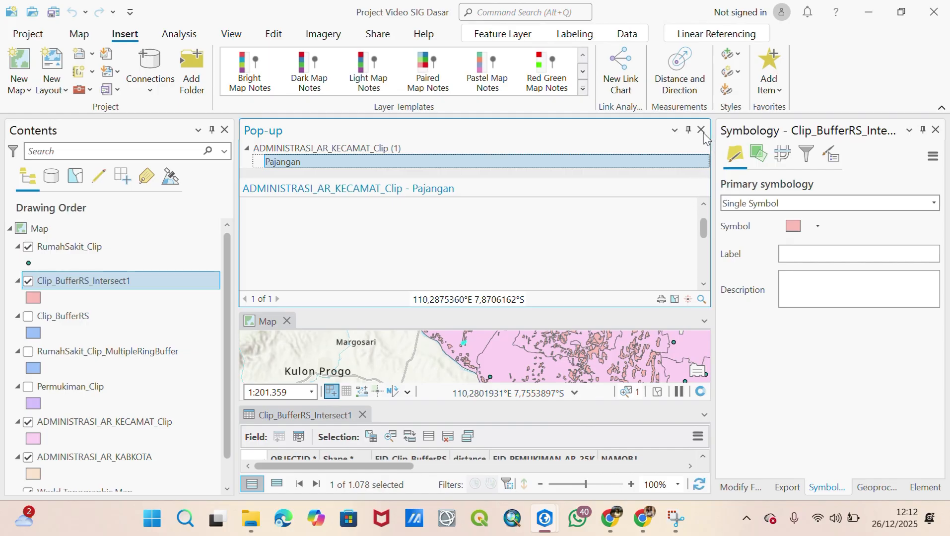
pyautogui.click(700, 129)
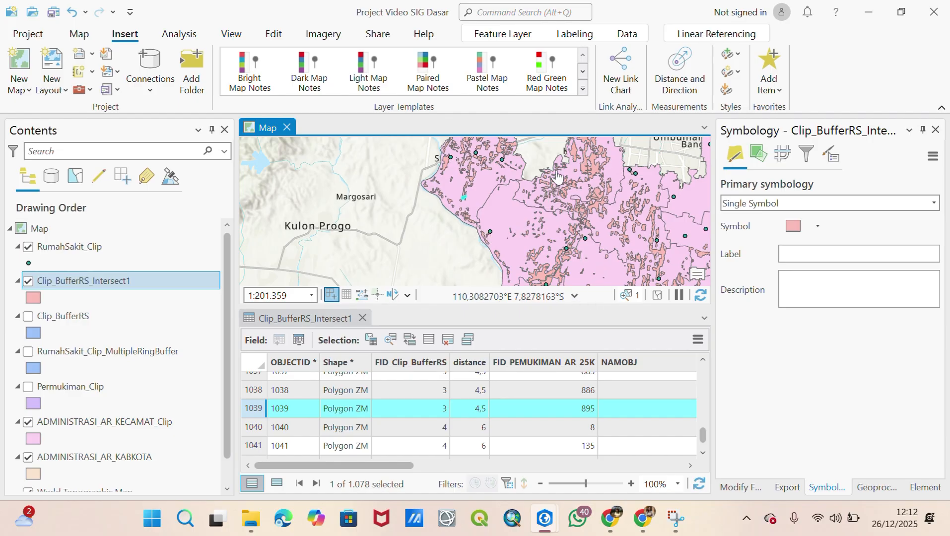
pyautogui.moveTo(544, 153); pyautogui.dragTo(359, 165)
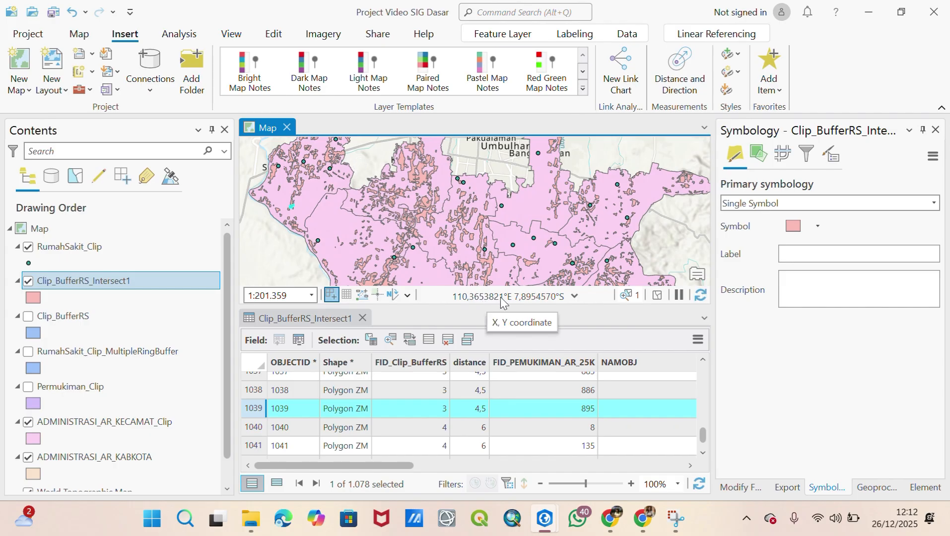
pyautogui.moveTo(527, 308); pyautogui.dragTo(529, 361)
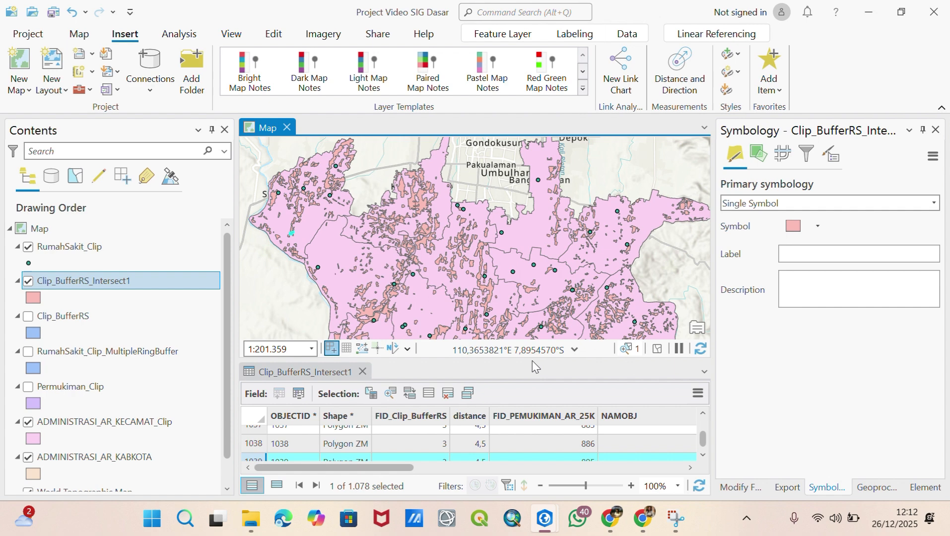
# Symbolize the Clip_BufferRS_Intersect1 layer with Unique Values based on the Akses_RS field
pyautogui.rightClick(76, 287)
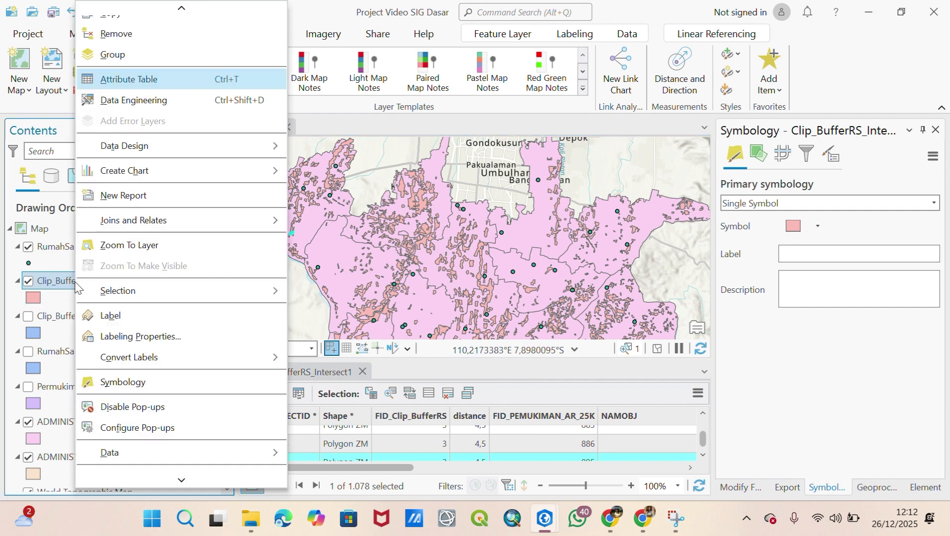
pyautogui.click(147, 382)
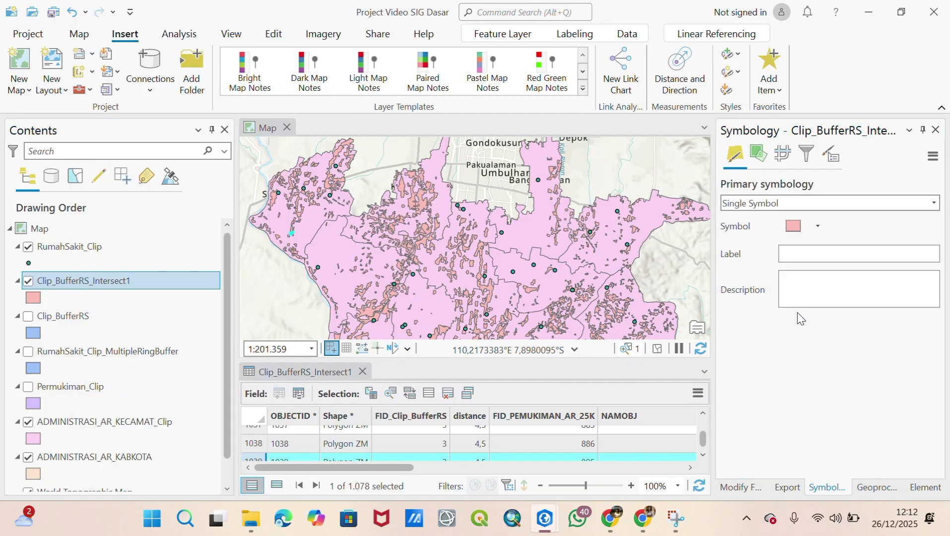
pyautogui.click(891, 209)
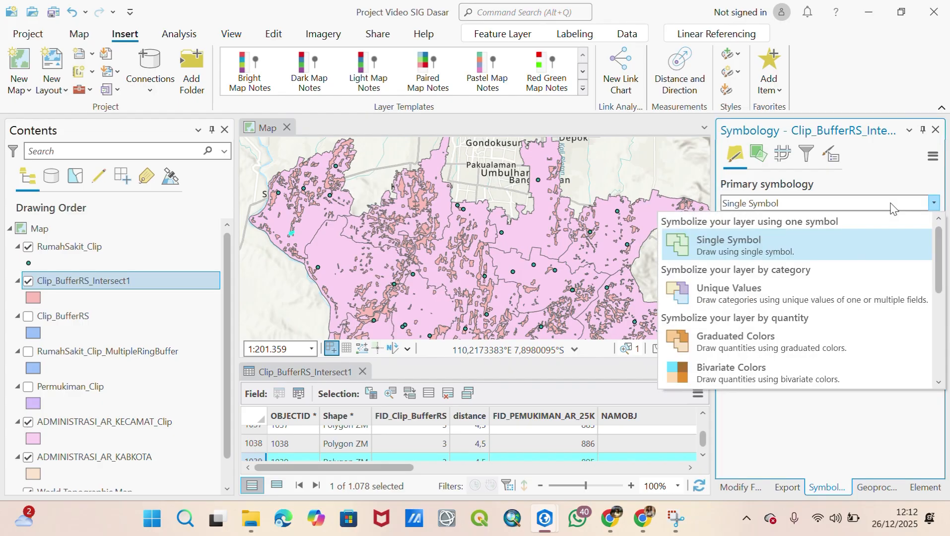
pyautogui.click(752, 293)
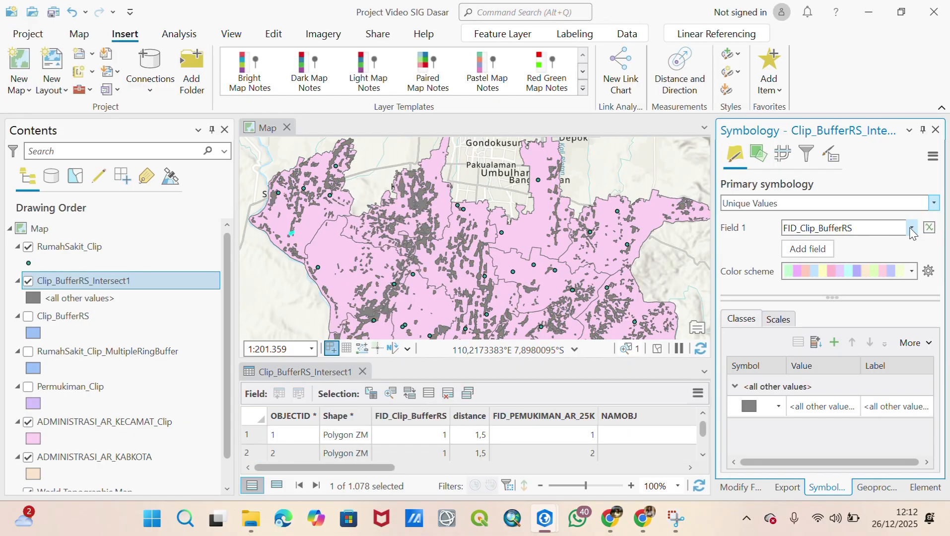
pyautogui.click(911, 230)
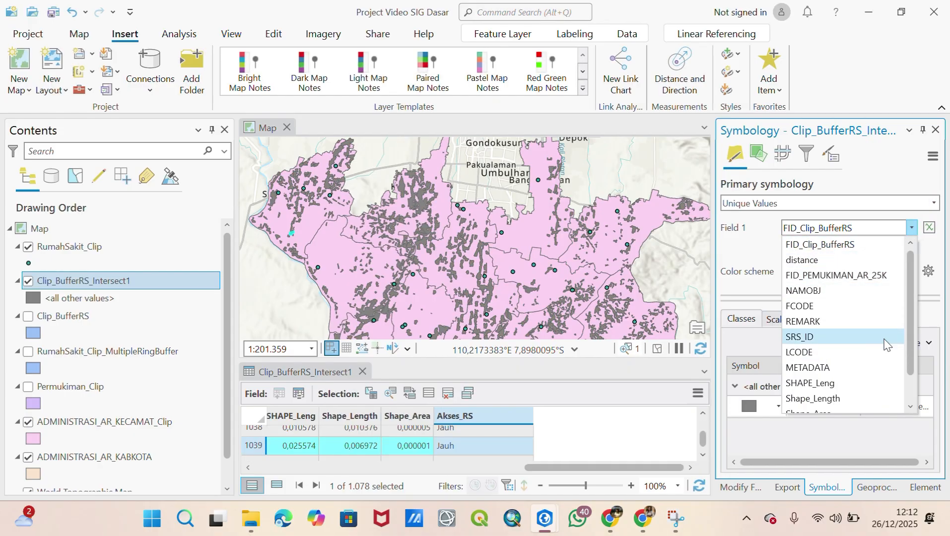
pyautogui.moveTo(909, 318); pyautogui.dragTo(916, 367)
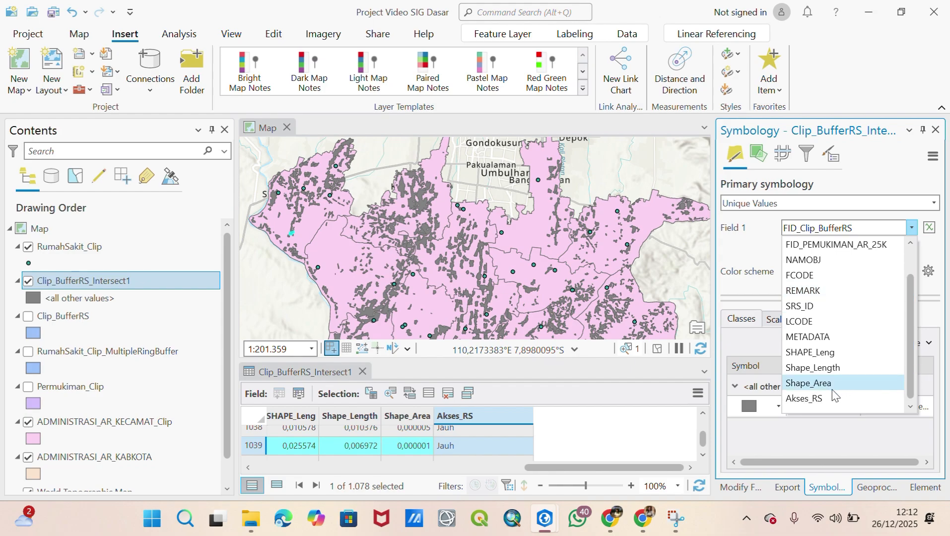
pyautogui.click(823, 399)
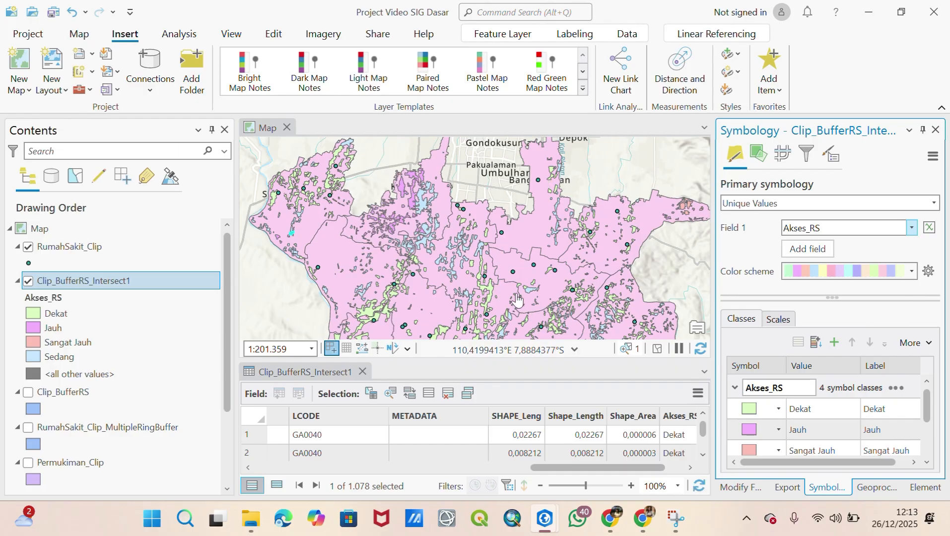
# Apply the continuous yellow-to-red color scheme to the Akses_RS classes
pyautogui.click(913, 273)
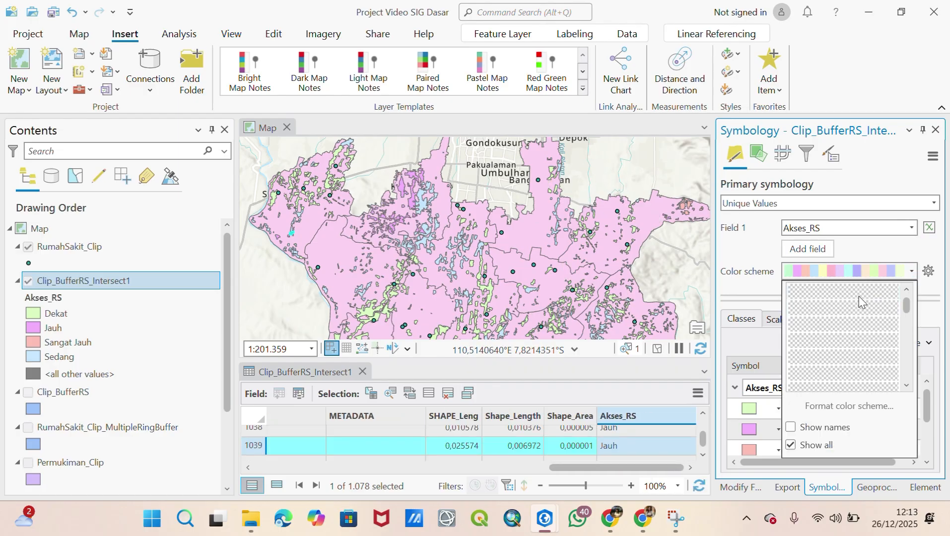
pyautogui.moveTo(907, 306)
pyautogui.mouseDown()
pyautogui.moveTo(906, 342)
pyautogui.moveTo(909, 324)
pyautogui.mouseUp()
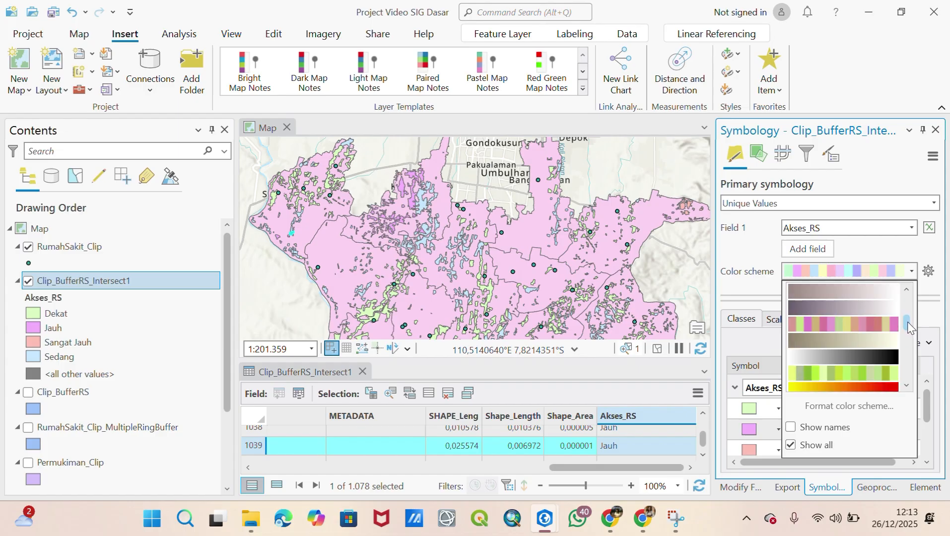
pyautogui.click(883, 388)
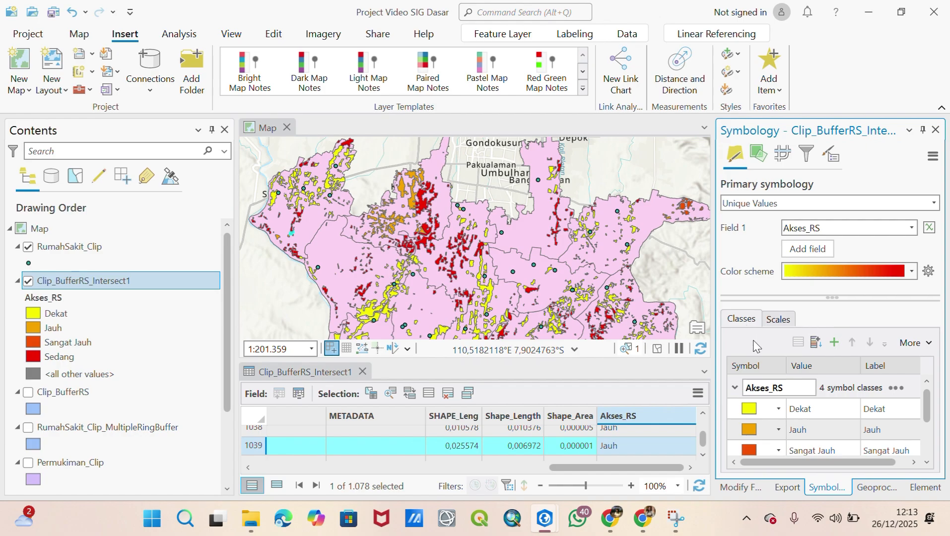
# Recolor the Akses_RS class symbols individually: Dekat bright green, Sedang yellow, Jauh orange-brown and Sangat Jauh dark red
pyautogui.moveTo(924, 405); pyautogui.dragTo(928, 436)
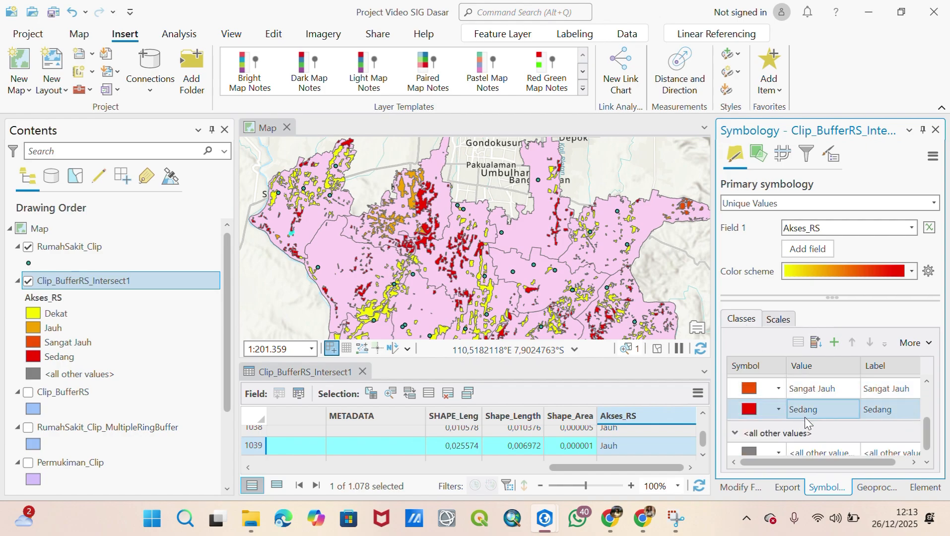
pyautogui.click(749, 409)
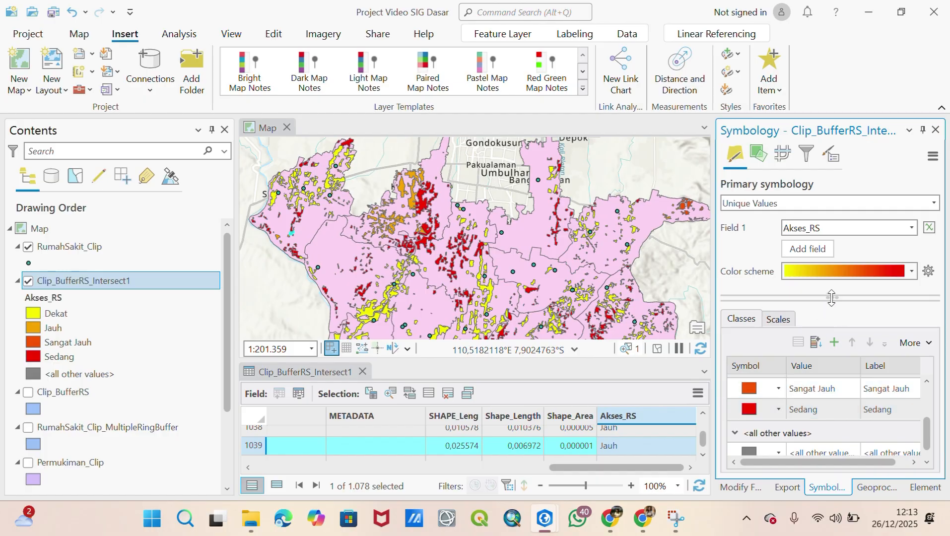
pyautogui.moveTo(831, 298); pyautogui.dragTo(832, 227)
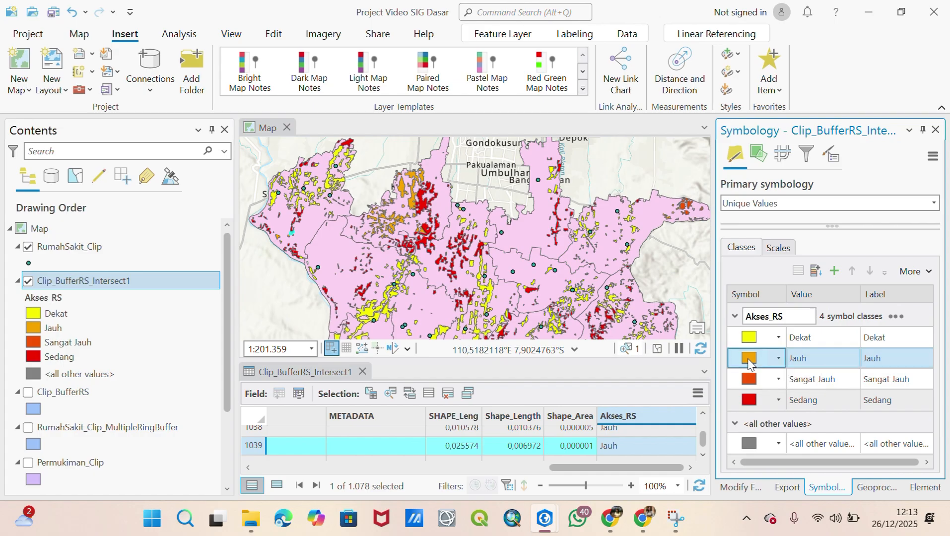
pyautogui.click(747, 363)
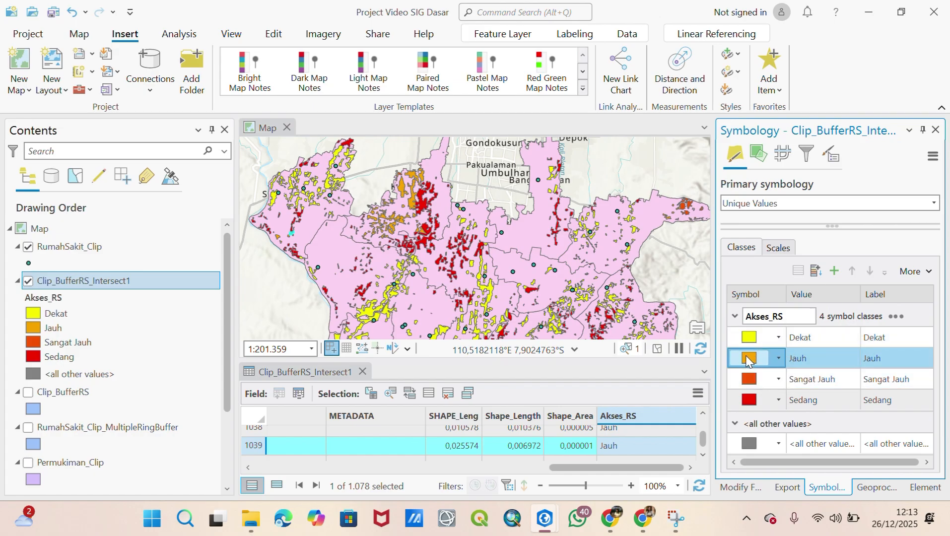
pyautogui.click(748, 363)
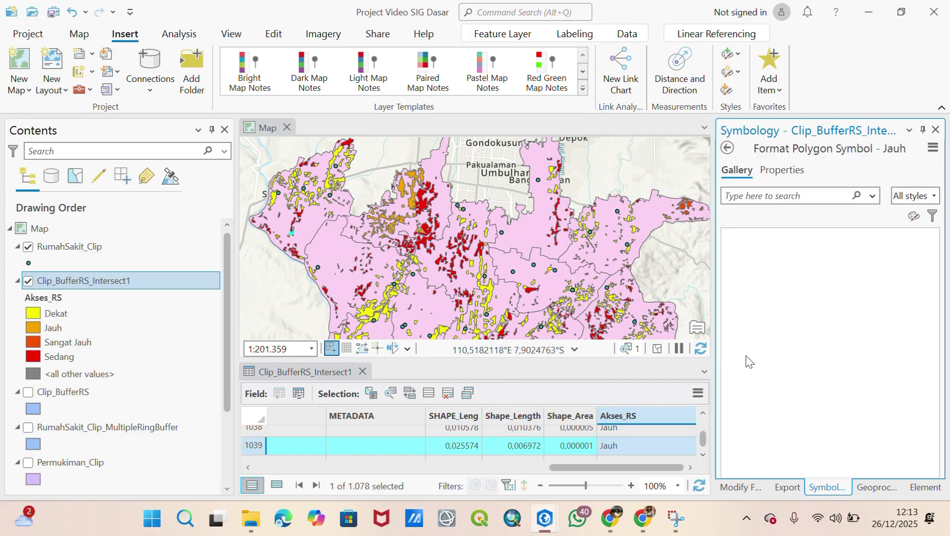
pyautogui.click(785, 170)
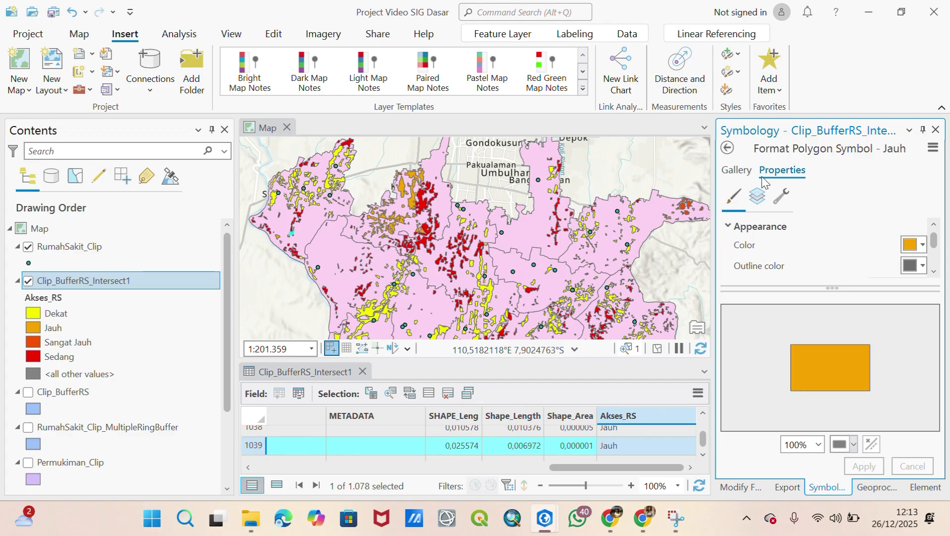
pyautogui.click(736, 171)
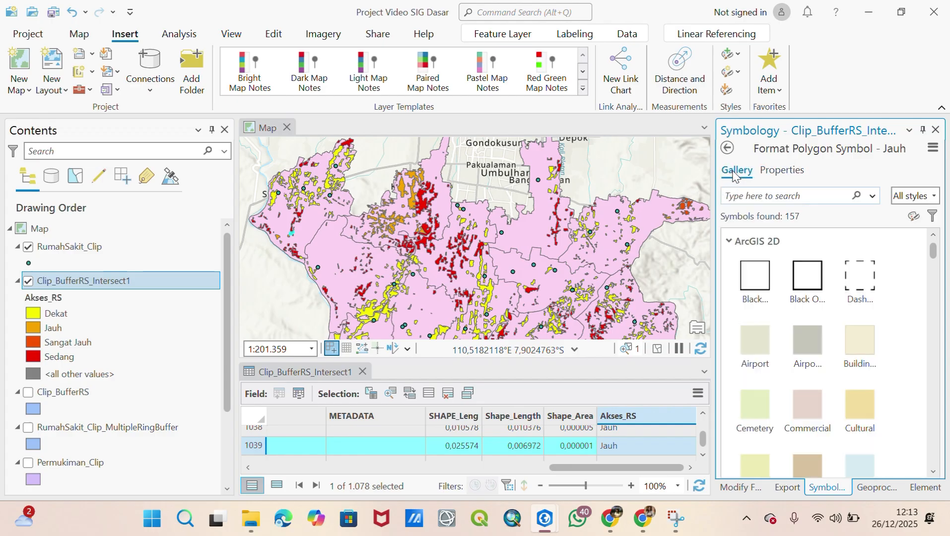
pyautogui.click(771, 172)
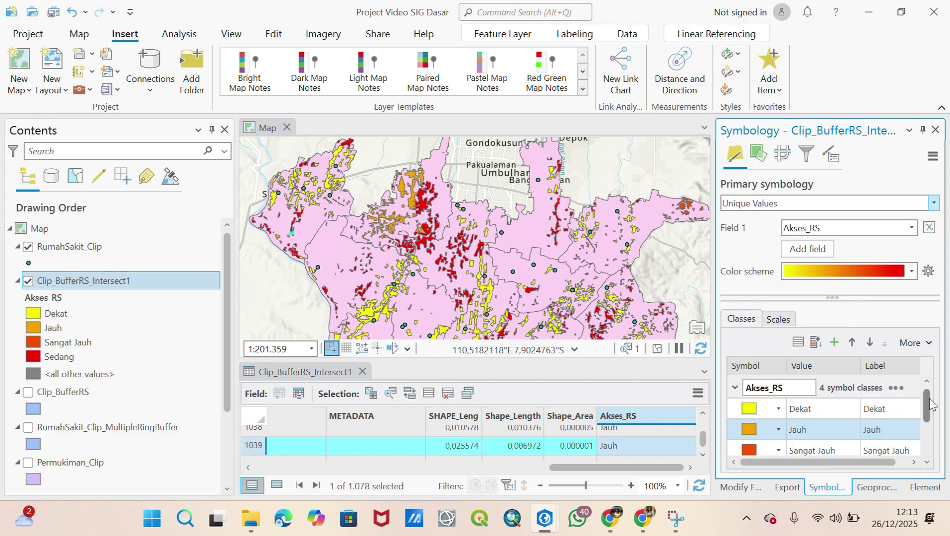
pyautogui.moveTo(929, 399); pyautogui.dragTo(930, 420)
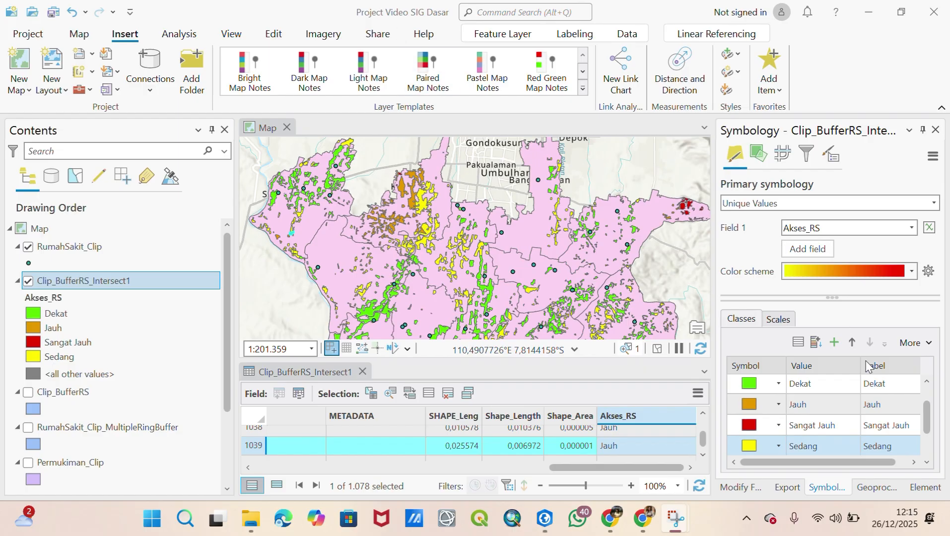
pyautogui.click(742, 397)
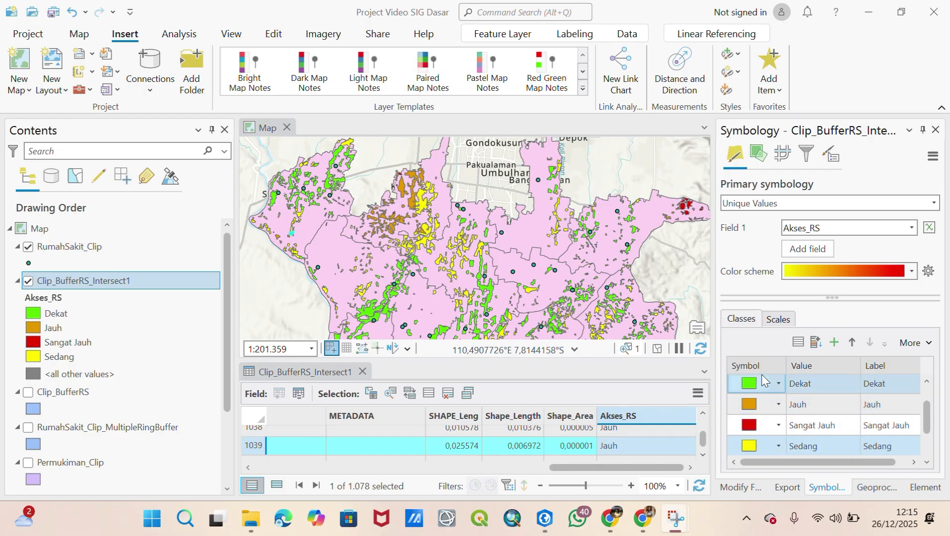
pyautogui.click(796, 387)
pyautogui.click(770, 385)
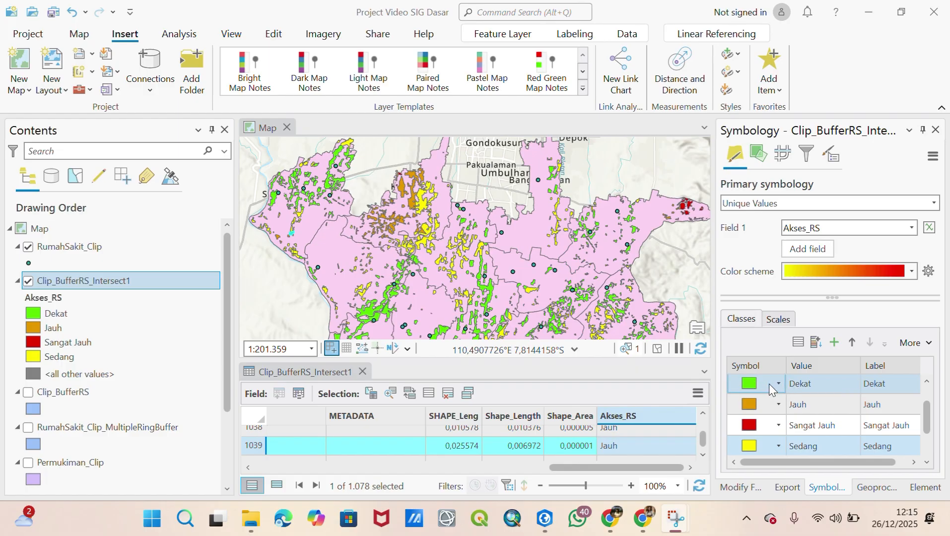
pyautogui.click(747, 407)
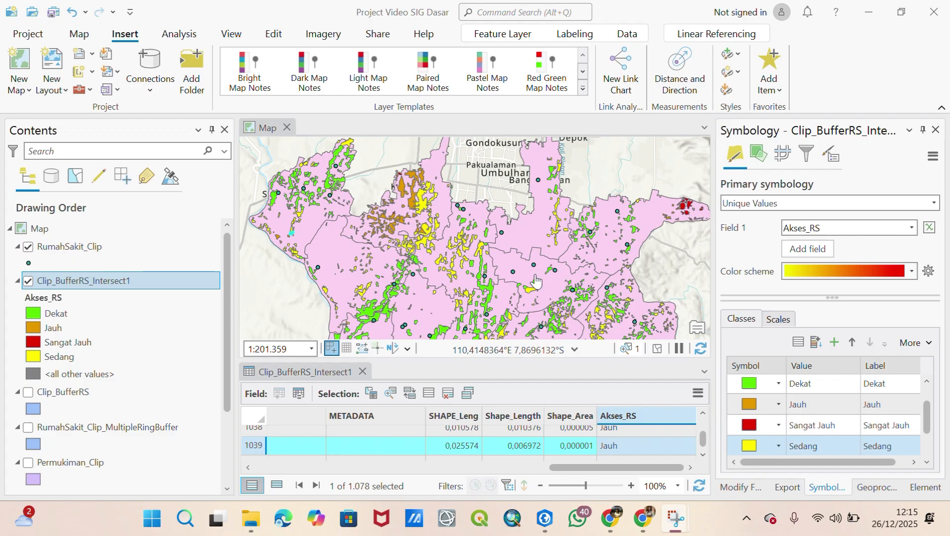
# Close the attribute table and examine how the Akses_RS classes are distributed around the hospitals across the Bantul map
pyautogui.click(363, 371)
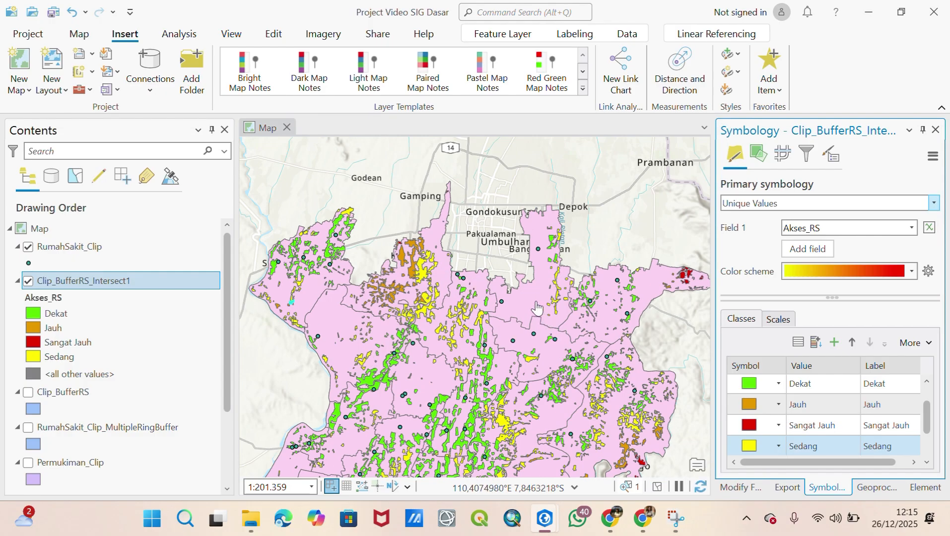
pyautogui.moveTo(536, 293); pyautogui.dragTo(553, 191)
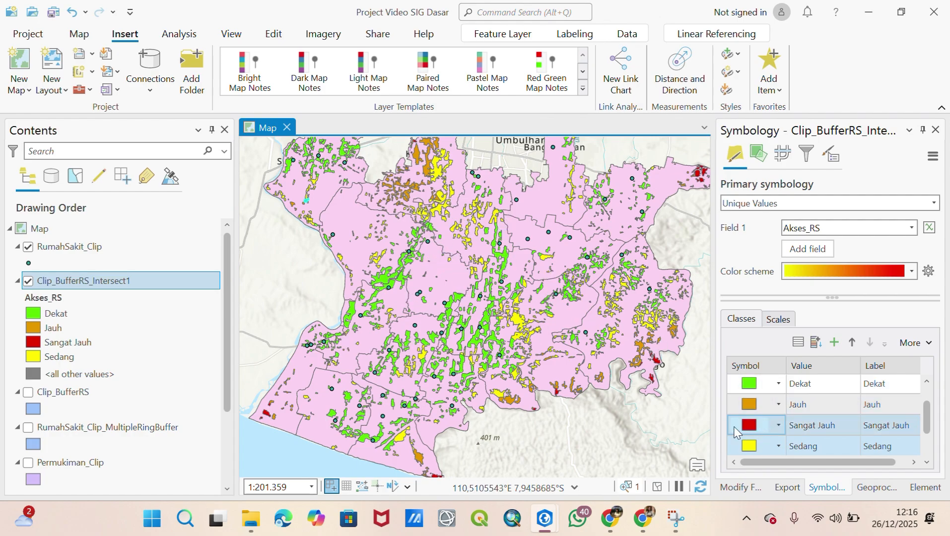
pyautogui.moveTo(454, 317); pyautogui.dragTo(433, 281)
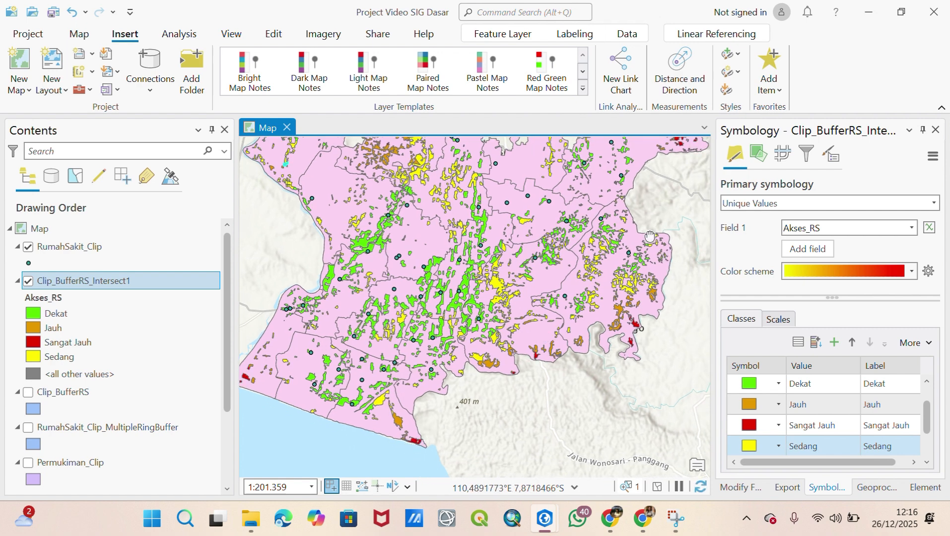
pyautogui.moveTo(650, 236); pyautogui.dragTo(587, 286)
pyautogui.scroll(4, 587, 286)
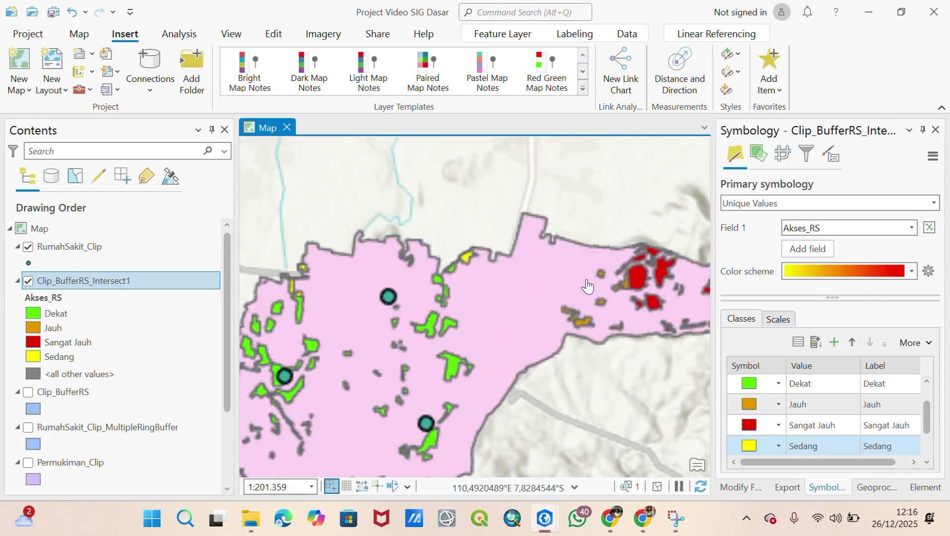
pyautogui.scroll(-3, 521, 250)
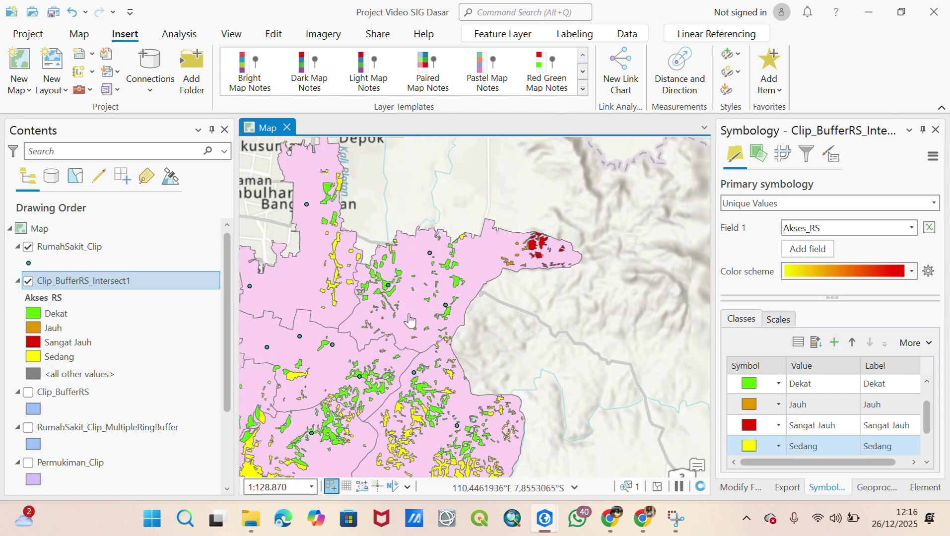
pyautogui.moveTo(528, 318)
pyautogui.mouseDown()
pyautogui.moveTo(681, 242)
pyautogui.moveTo(721, 234)
pyautogui.mouseUp()
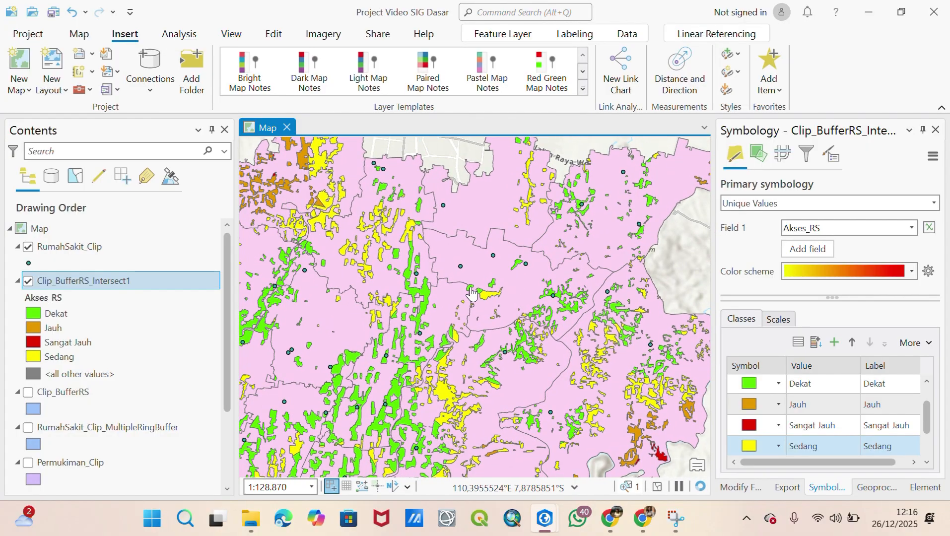
pyautogui.scroll(-3, 471, 294)
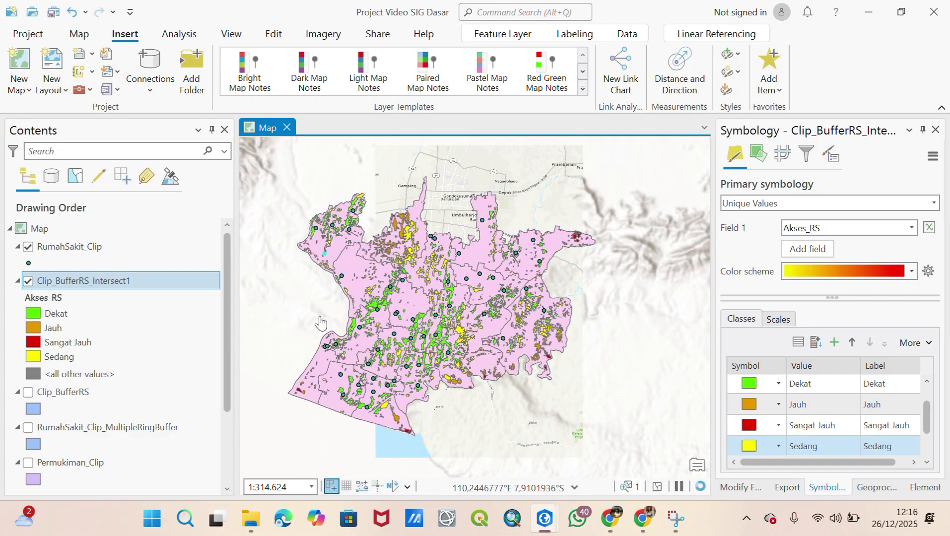
pyautogui.moveTo(320, 318); pyautogui.dragTo(367, 313)
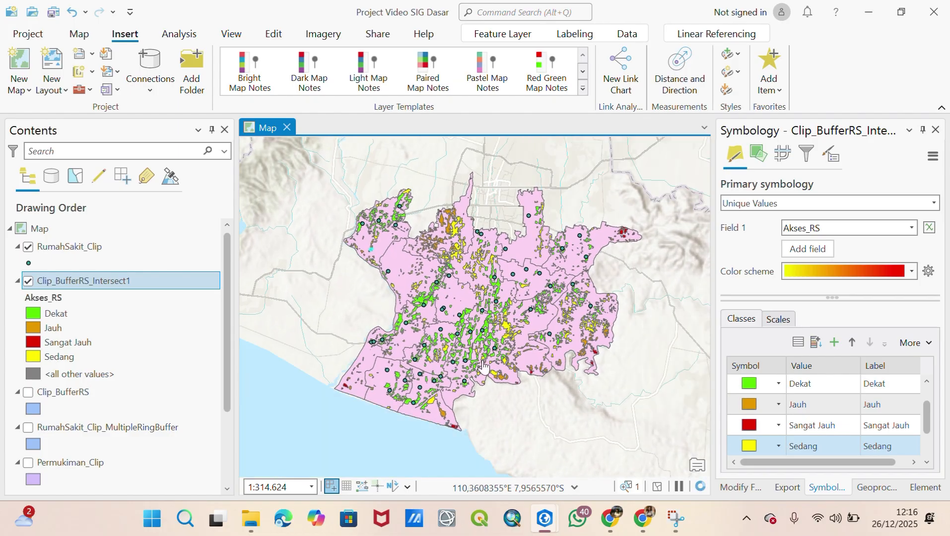
pyautogui.scroll(3, 433, 337)
pyautogui.moveTo(589, 375); pyautogui.dragTo(616, 320)
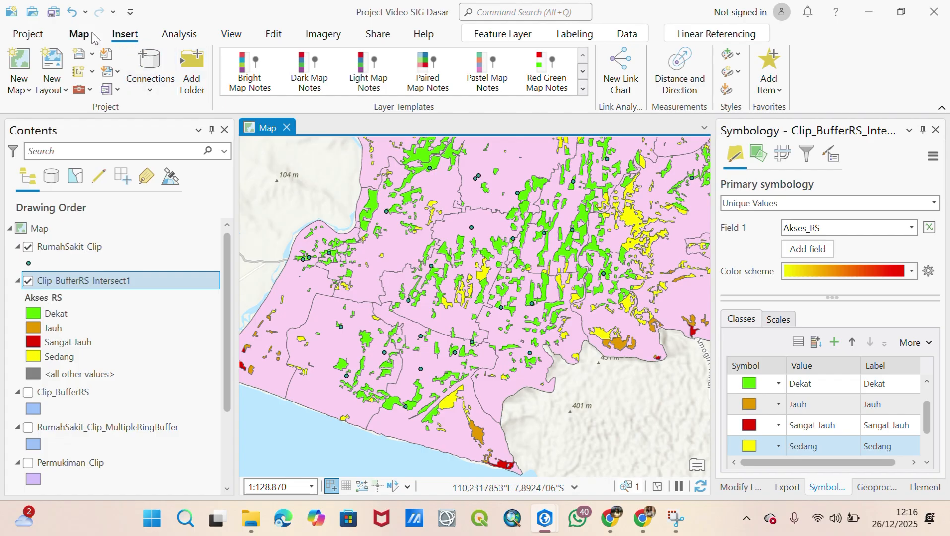
# Create a new layout with the ISO Landscape A4 page size
pyautogui.click(52, 71)
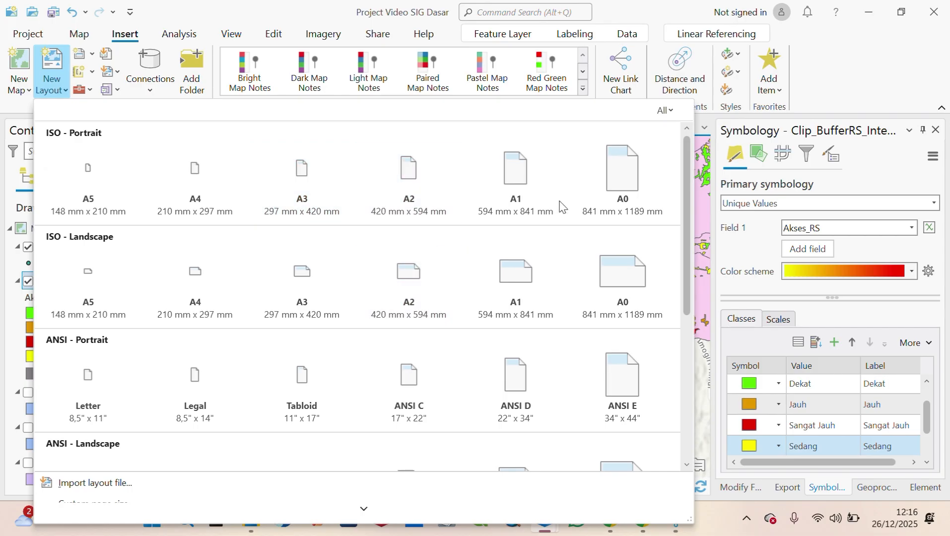
pyautogui.moveTo(688, 174); pyautogui.dragTo(689, 365)
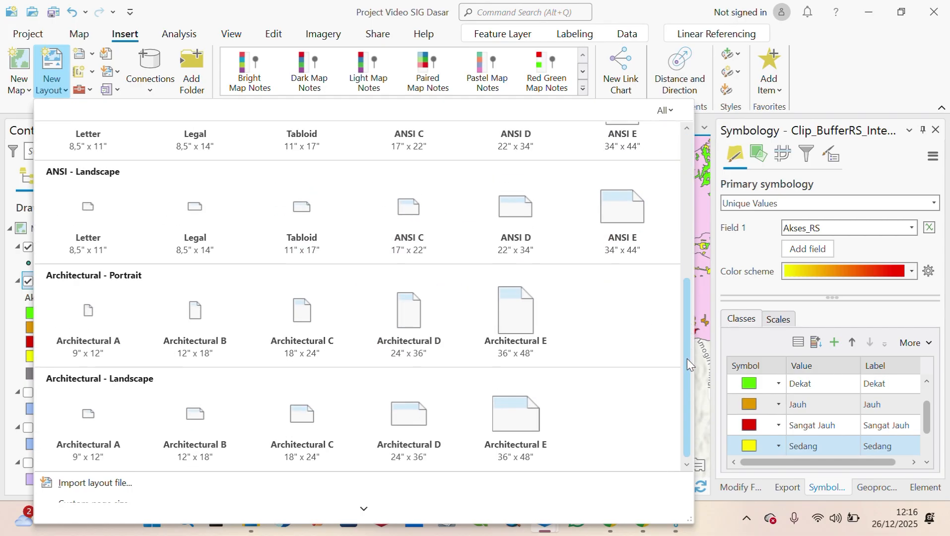
pyautogui.moveTo(686, 421); pyautogui.dragTo(689, 111)
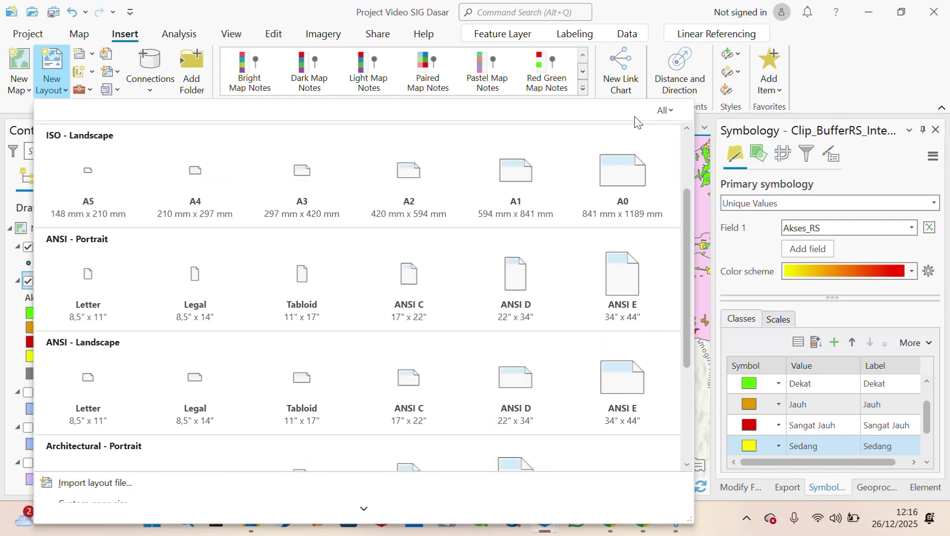
pyautogui.click(199, 200)
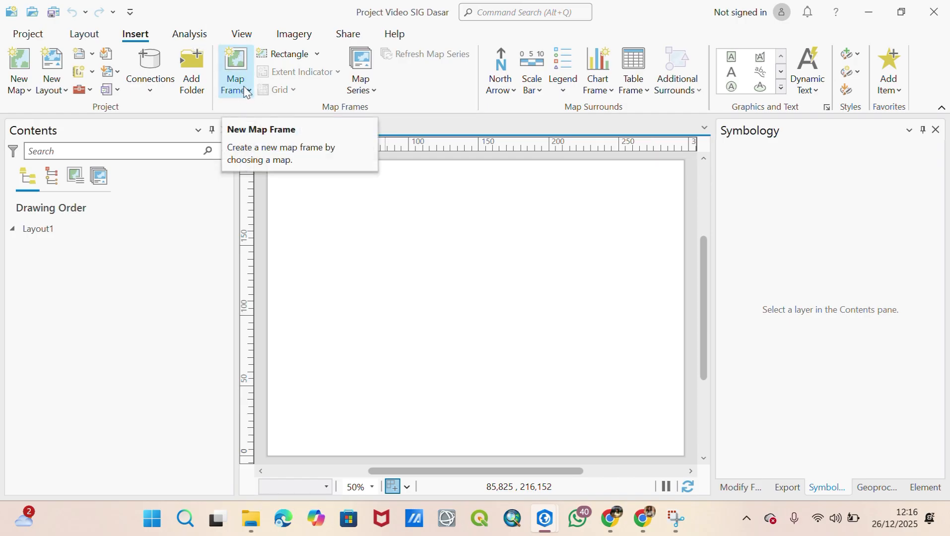
# Insert a map frame from the open 1:128.870 map view, covering the whole layout page
pyautogui.click(236, 61)
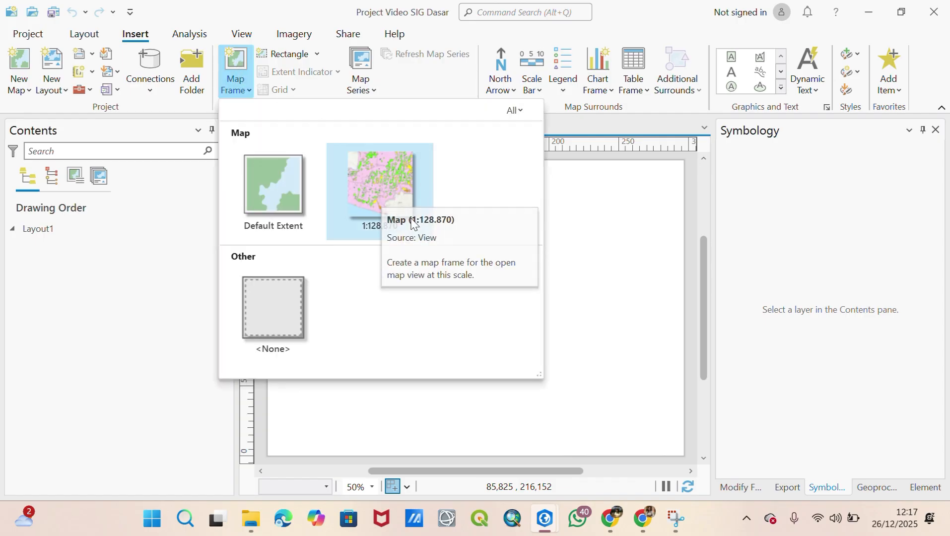
pyautogui.click(403, 204)
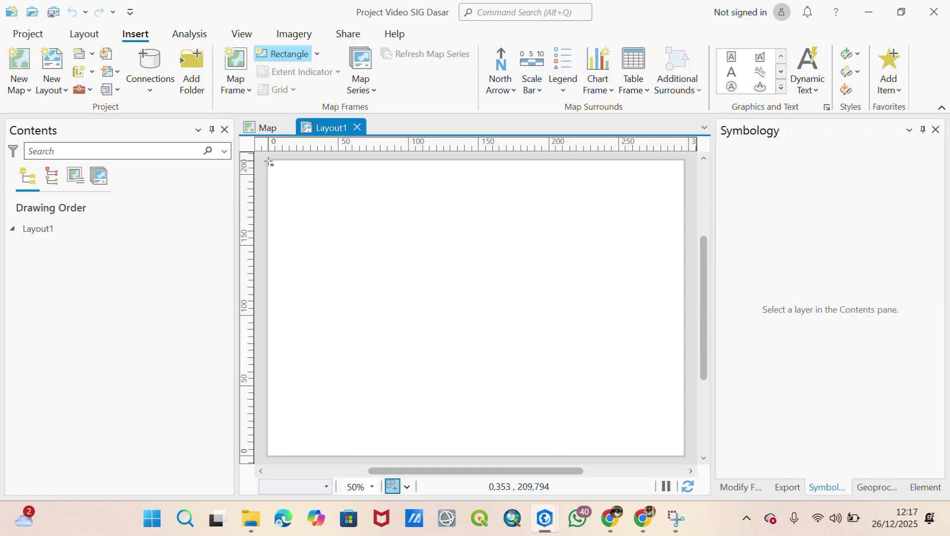
pyautogui.moveTo(268, 162); pyautogui.dragTo(685, 456)
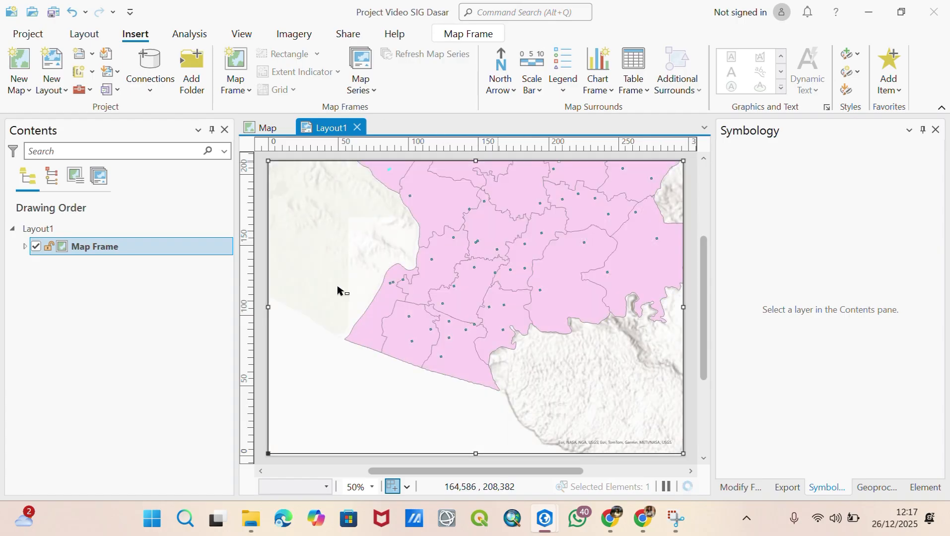
# Expand the map frame's layers and zoom the frame to the extent of the Clip_BufferRS_Intersect1 layer
pyautogui.click(24, 247)
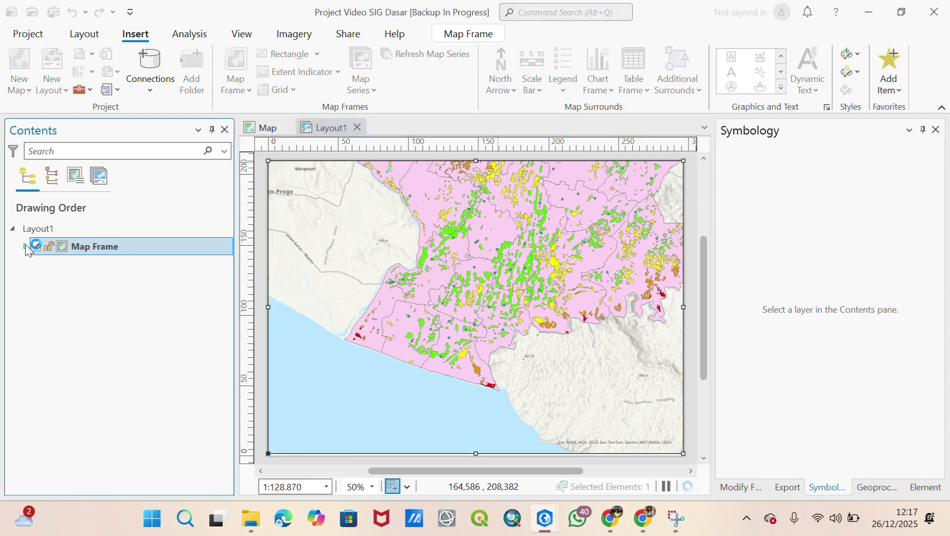
pyautogui.click(25, 247)
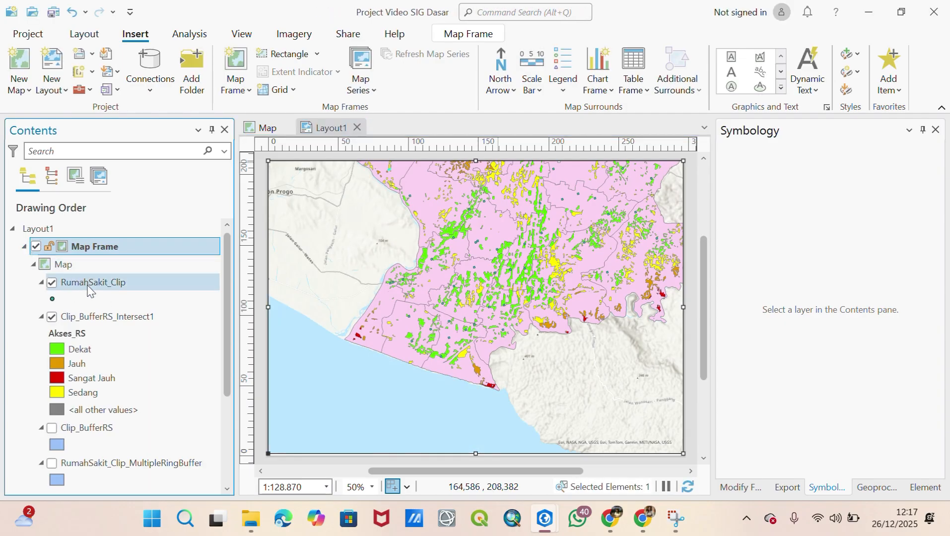
pyautogui.rightClick(117, 325)
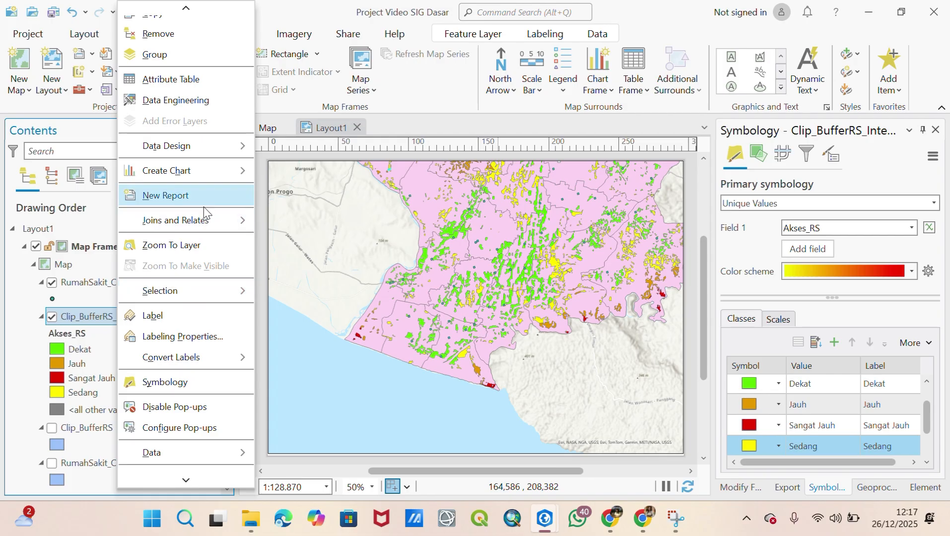
pyautogui.click(186, 245)
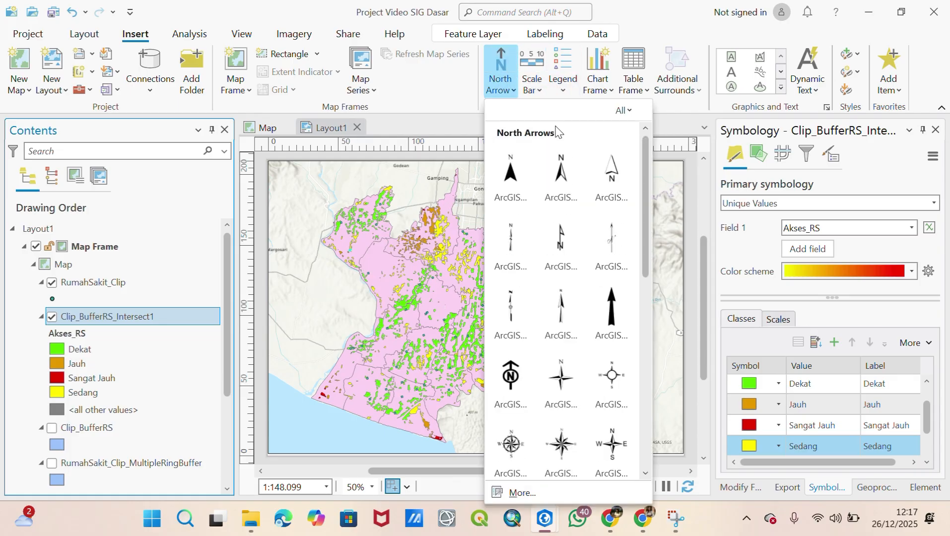
pyautogui.click(514, 90)
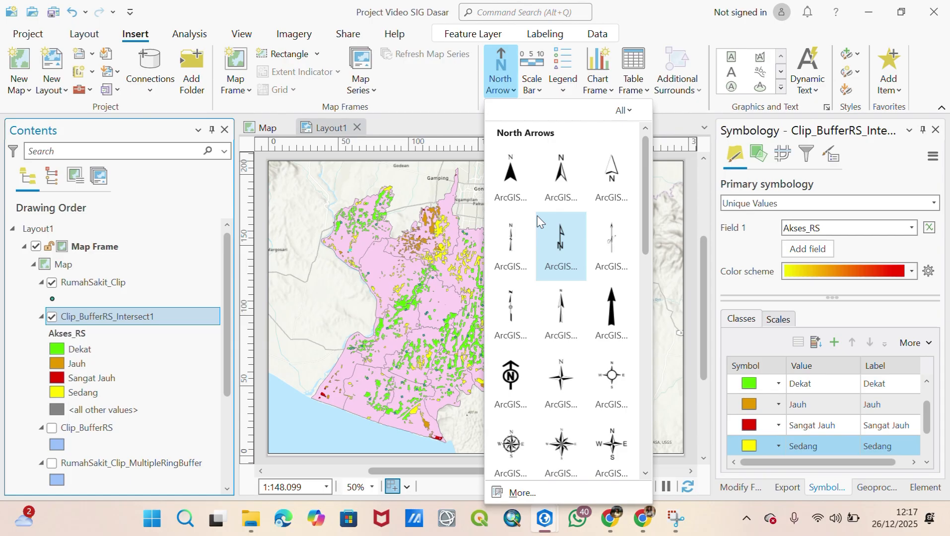
pyautogui.click(535, 91)
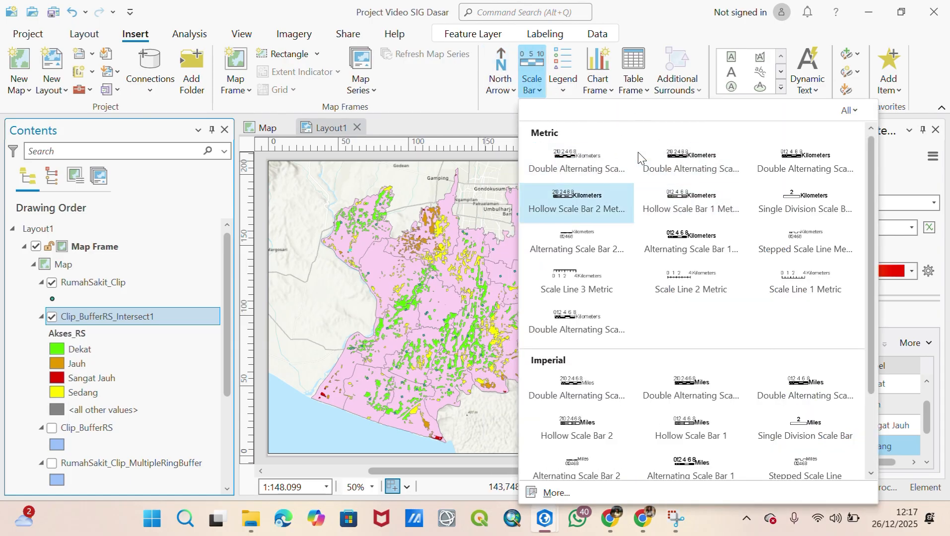
pyautogui.click(566, 85)
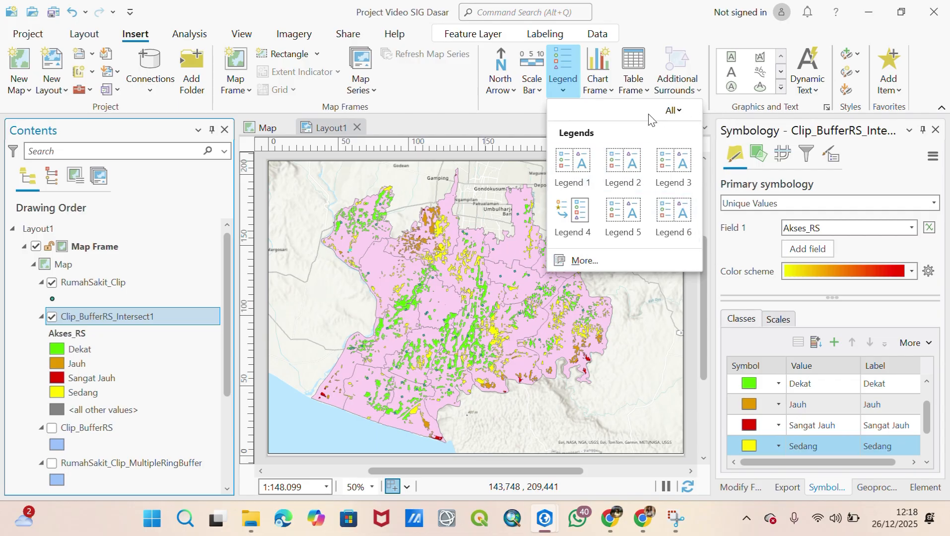
pyautogui.click(498, 118)
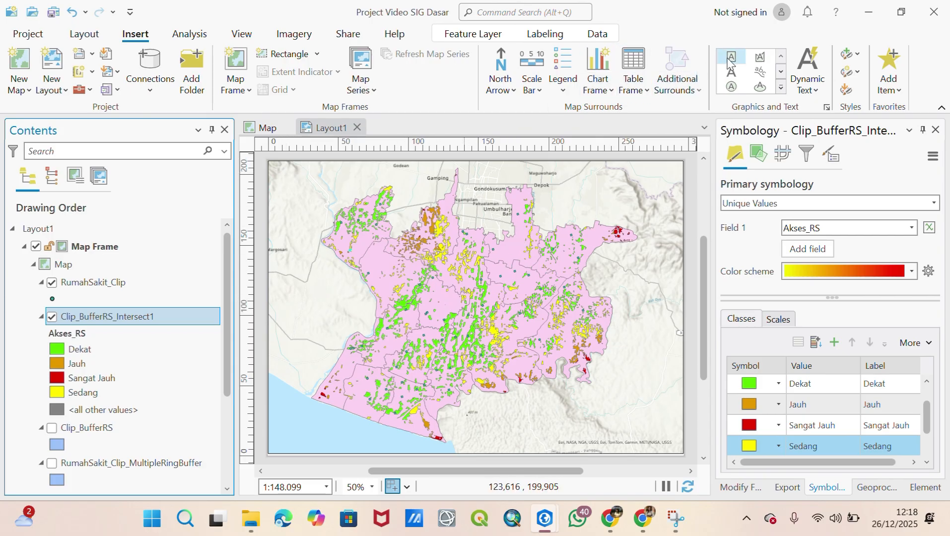
# Add a rectangular text box in the layout's upper-left corner reading "Peta Analisis Persebaran Rumah Sakit Di Kabupaten Bantul"
pyautogui.click(728, 59)
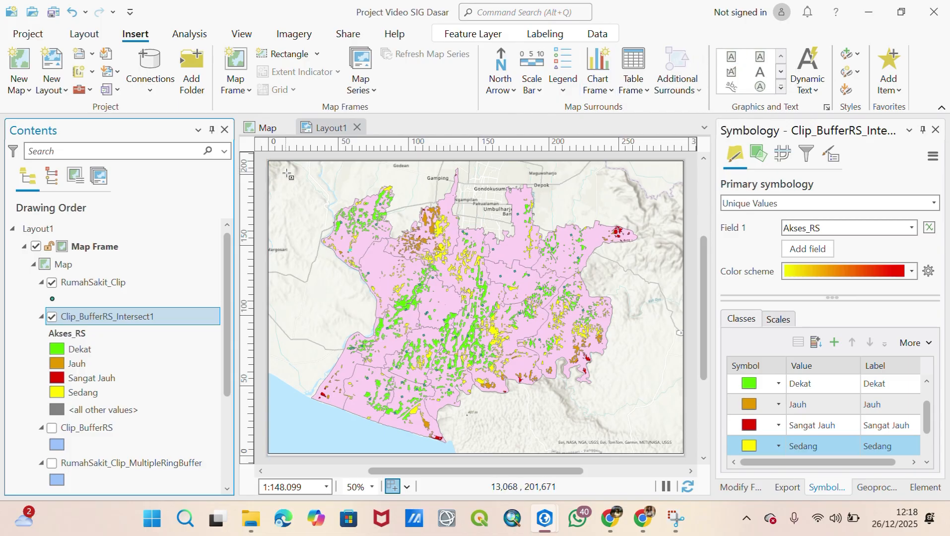
pyautogui.moveTo(283, 174); pyautogui.dragTo(434, 190)
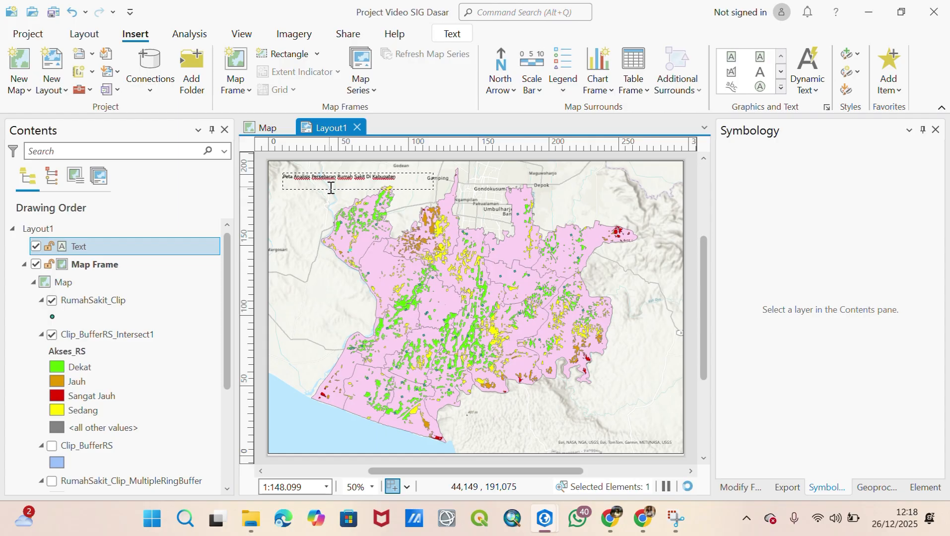
pyautogui.press('Escape')
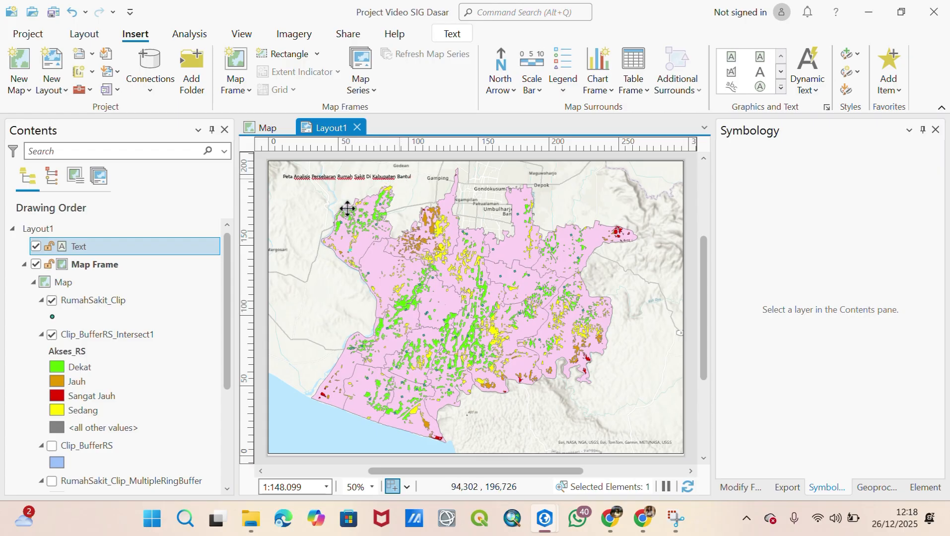
# Open the title text element's properties and clear all of its text, keeping the text box
pyautogui.doubleClick(359, 183)
pyautogui.moveTo(411, 180); pyautogui.dragTo(280, 179)
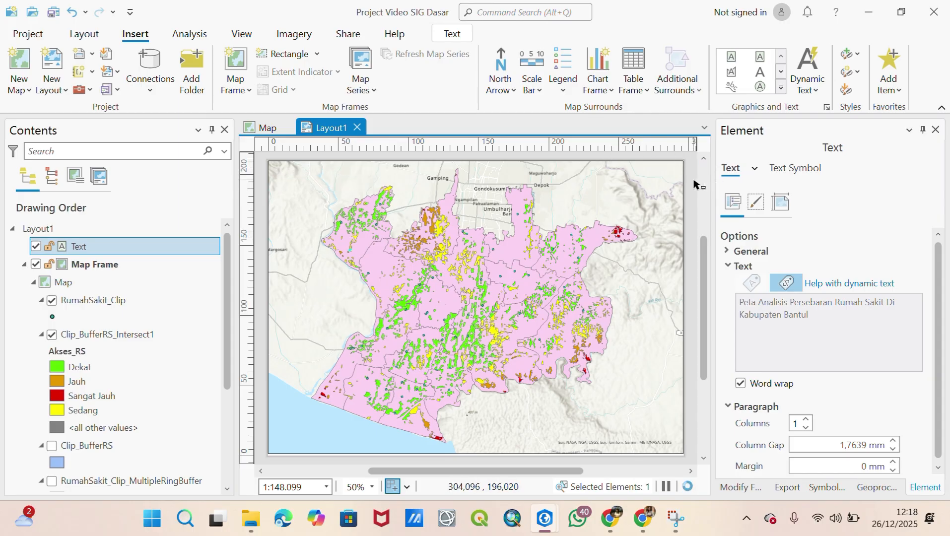
pyautogui.press('Delete')
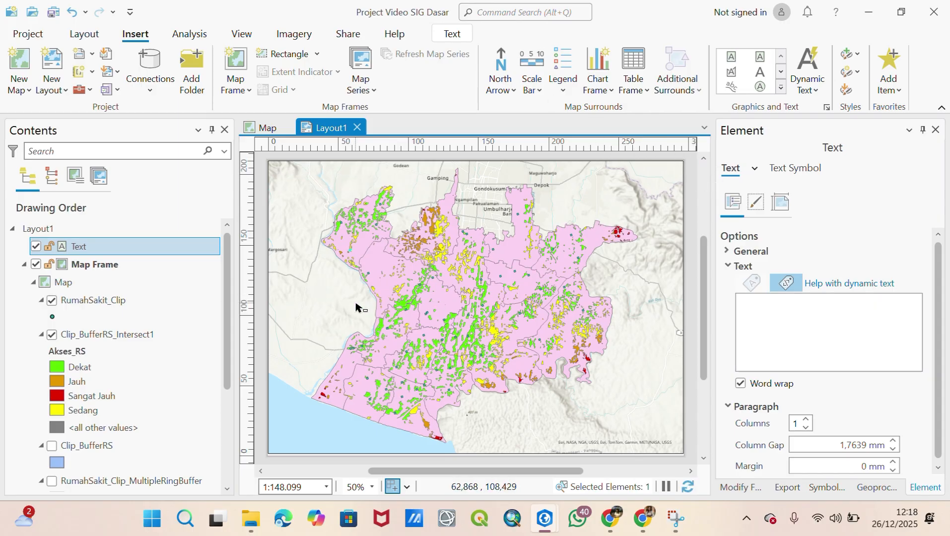